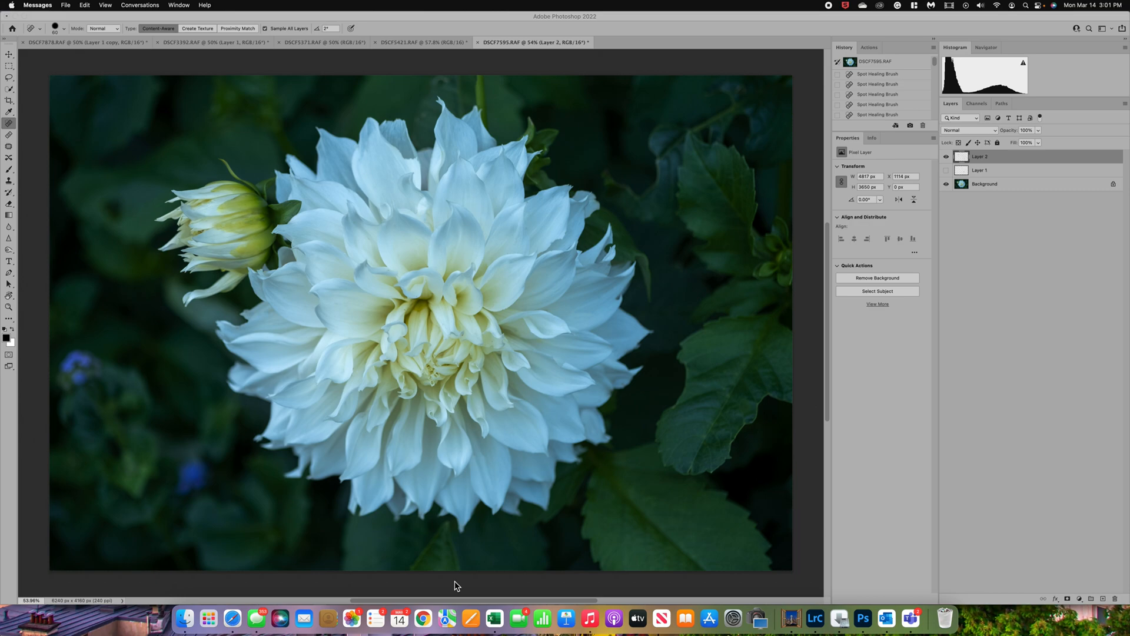
Compare the dahlia photo with the Layer 2 retouching hidden and shown
left_click(456, 585)
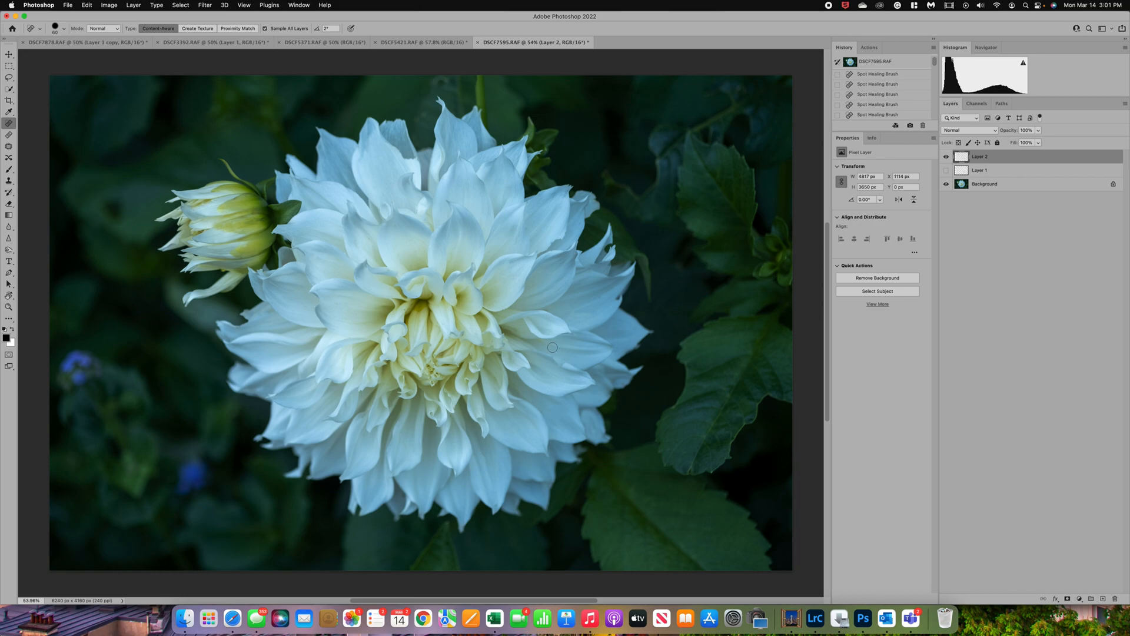
left_click(947, 157)
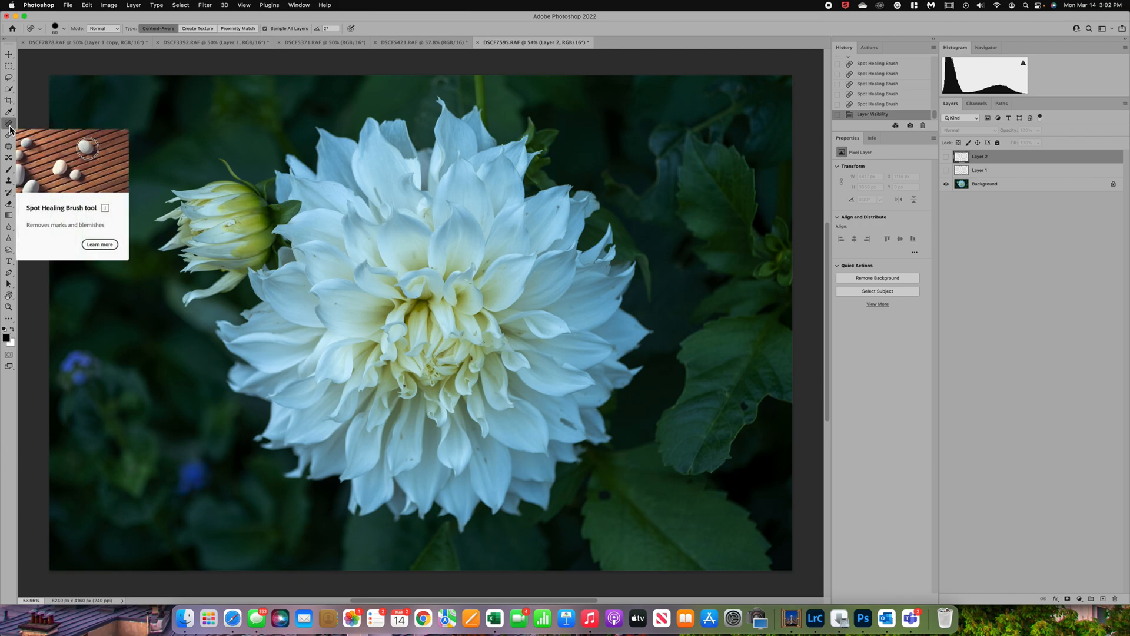
left_click(947, 158)
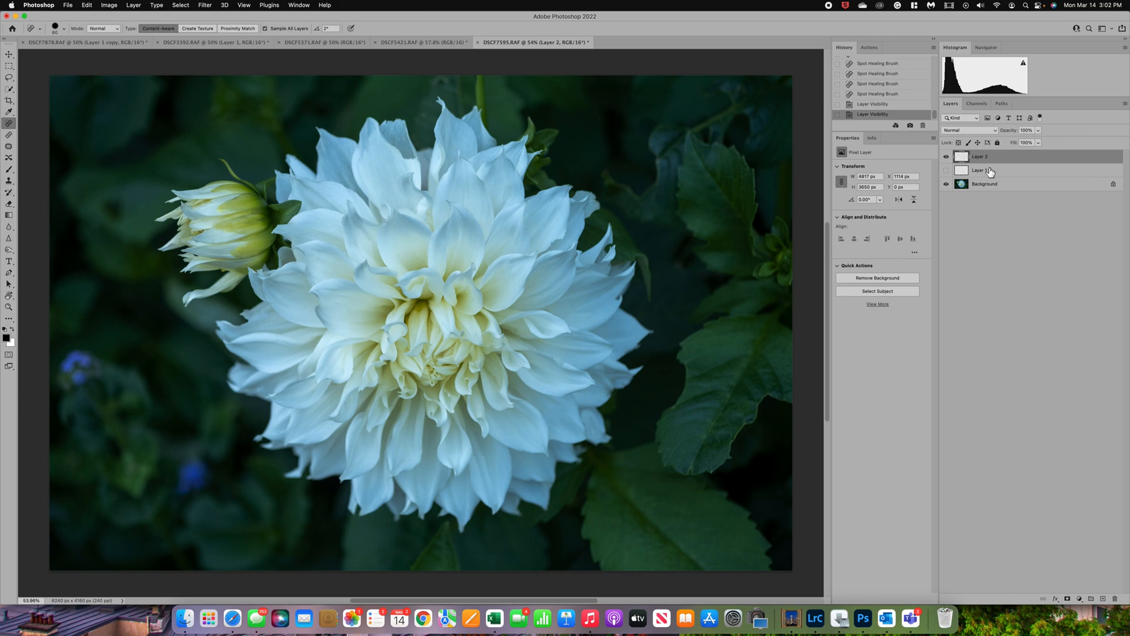
Remove the small spots and blemishes from the dahlia's petals on Layer 2 with the Spot Healing Brush
left_click(470, 360)
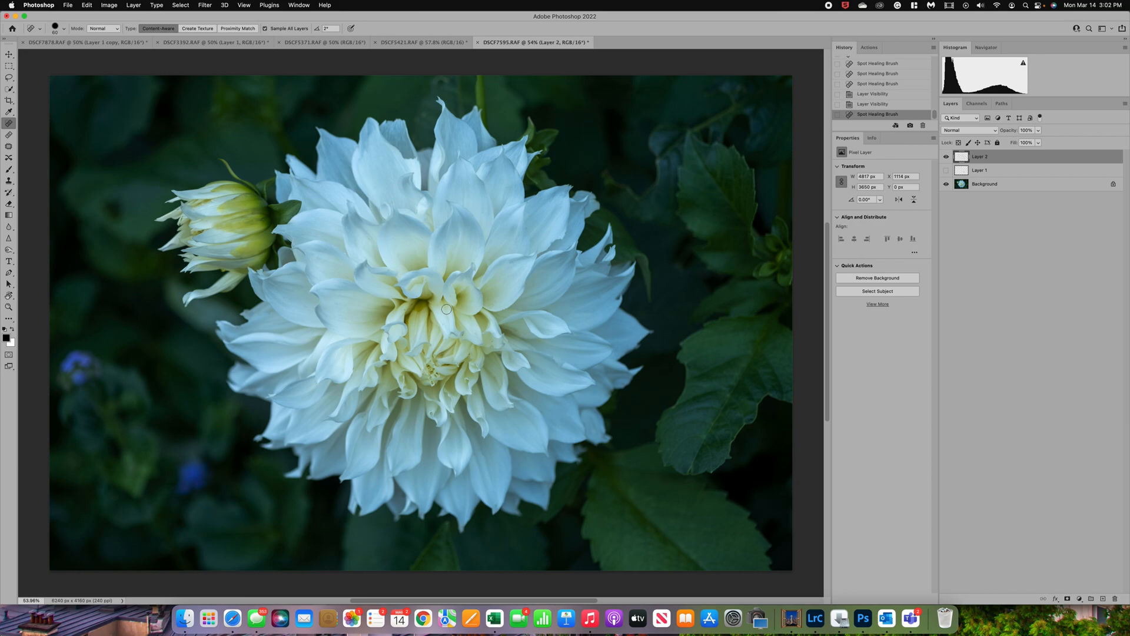
scroll(436, 353, "up", 2)
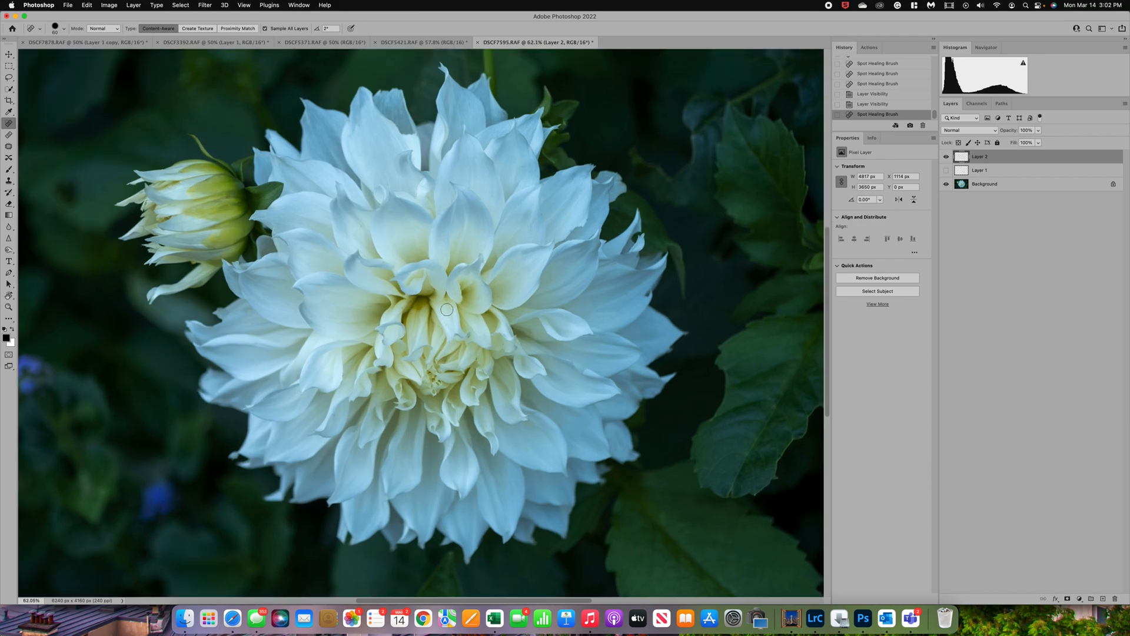
scroll(480, 268, "up", 2)
left_click(489, 258)
left_click(490, 257)
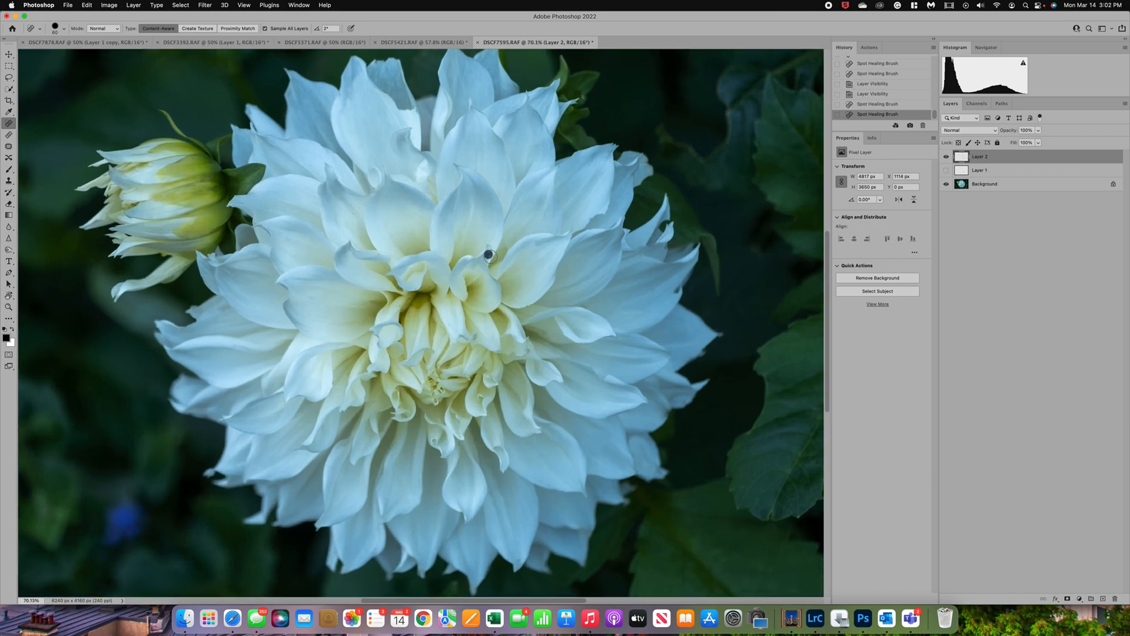
left_click(595, 267)
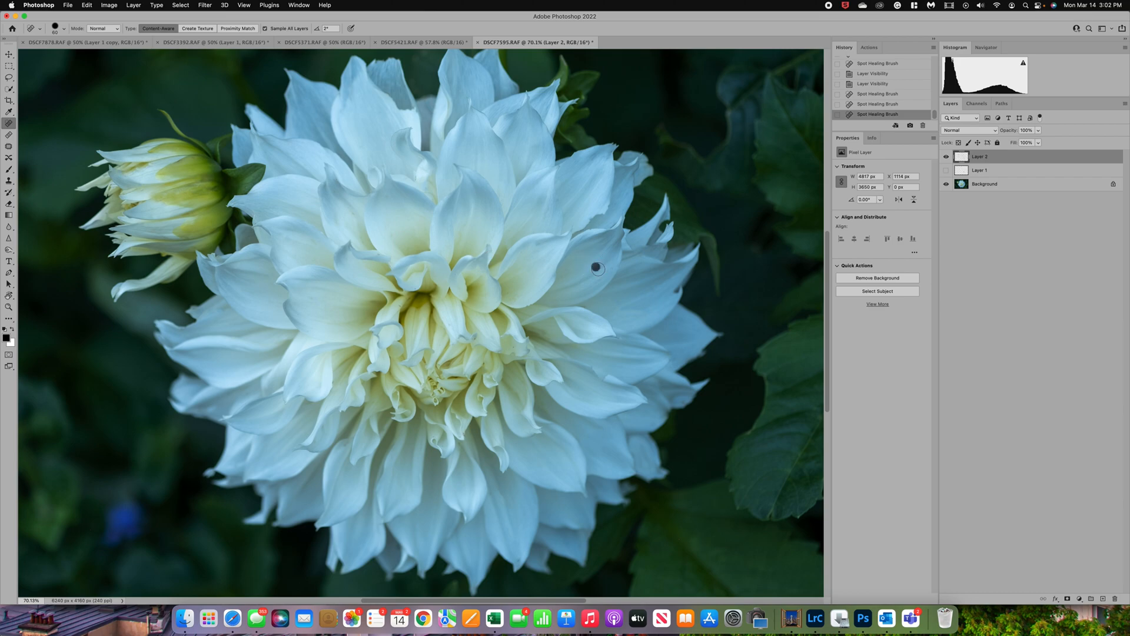
left_click(513, 347)
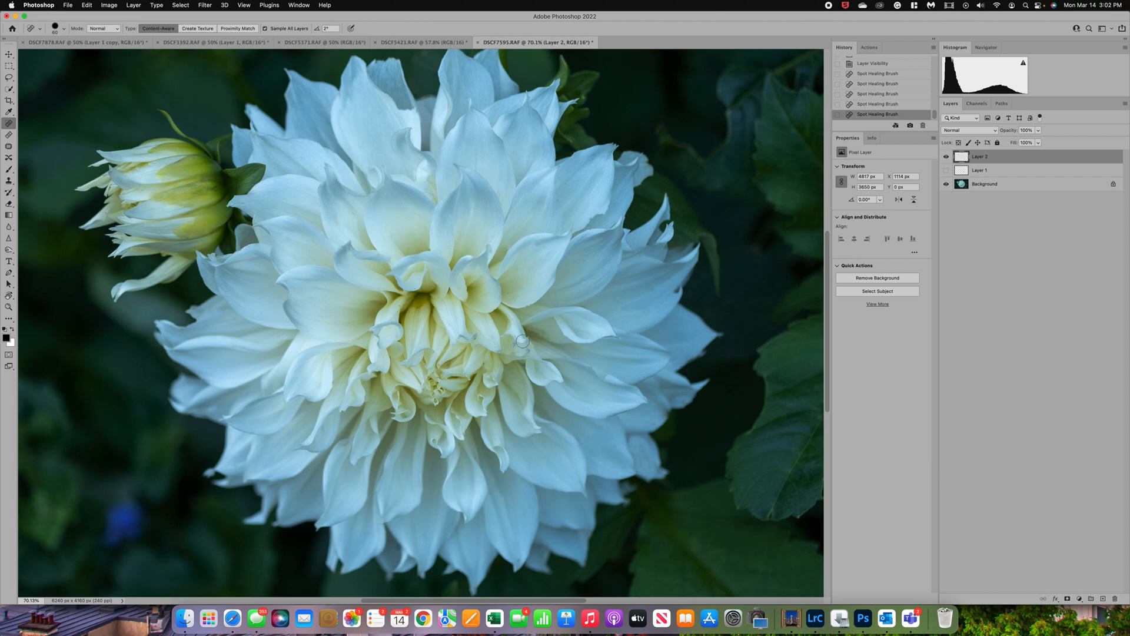
left_click(515, 348)
left_click_drag(537, 326, 553, 337)
left_click(539, 328)
left_click_drag(346, 445, 346, 445)
left_click_drag(559, 200, 560, 201)
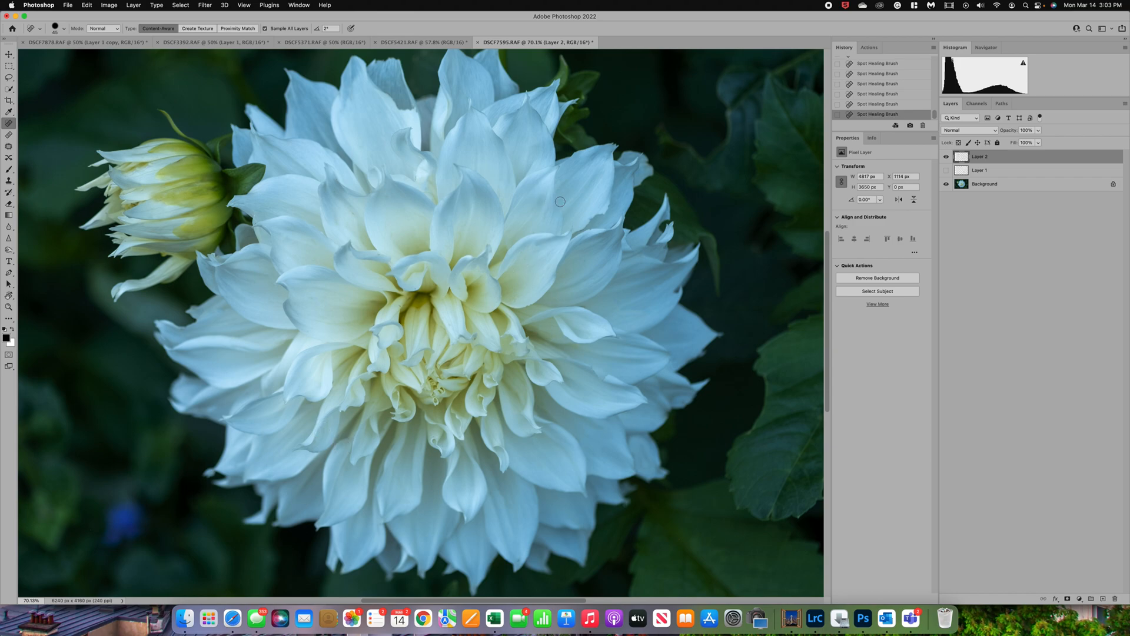
Retouch the petal edge at the dahlia's upper right on Layer 2 with the Clone Stamp
left_click(9, 181)
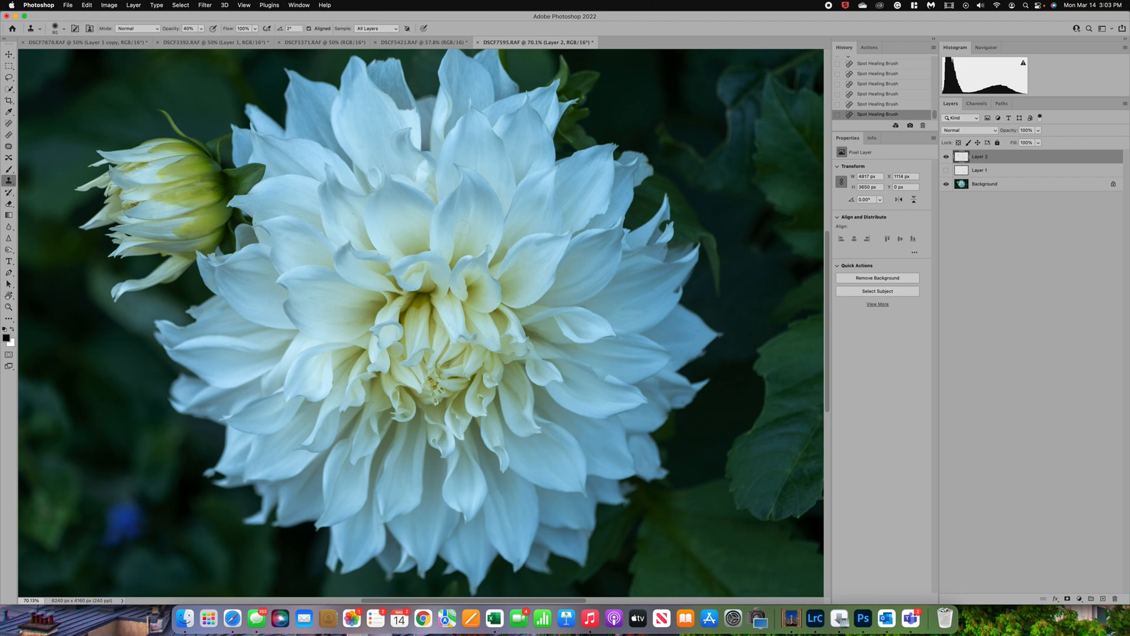
left_click(601, 217)
left_click(596, 220)
left_click(595, 219)
left_click(595, 219)
left_click(590, 218)
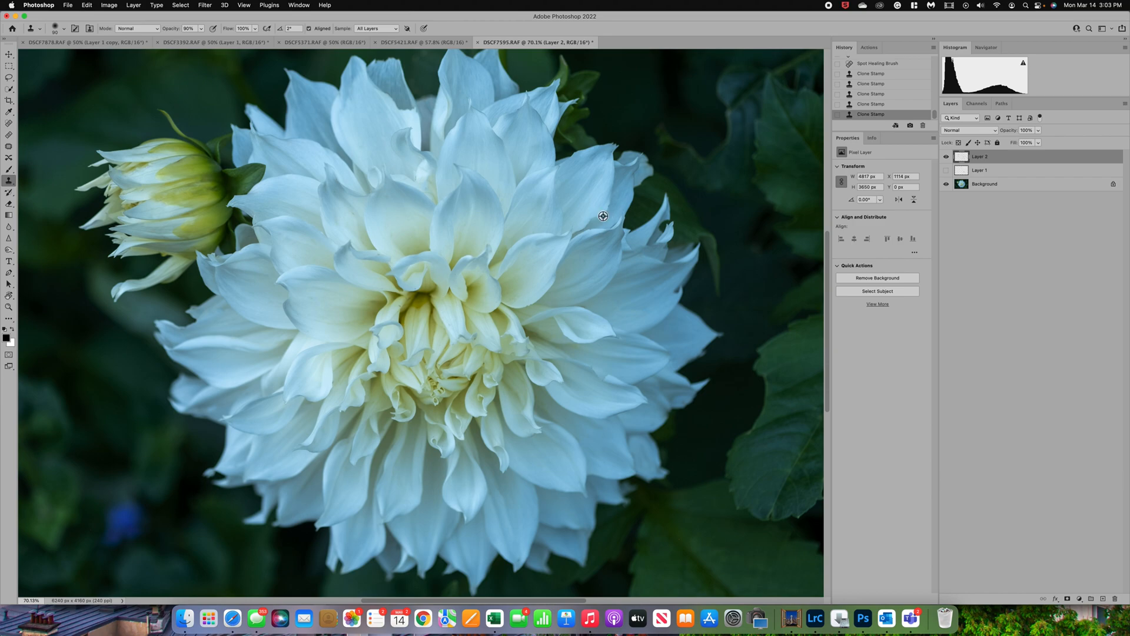
left_click(598, 221)
Clone Stamp the ragged tip of the dahlia's upper-left petal and compare the photo with Layer 2 hidden and shown
scroll(393, 318, "down", 2)
scroll(393, 318, "down", 1)
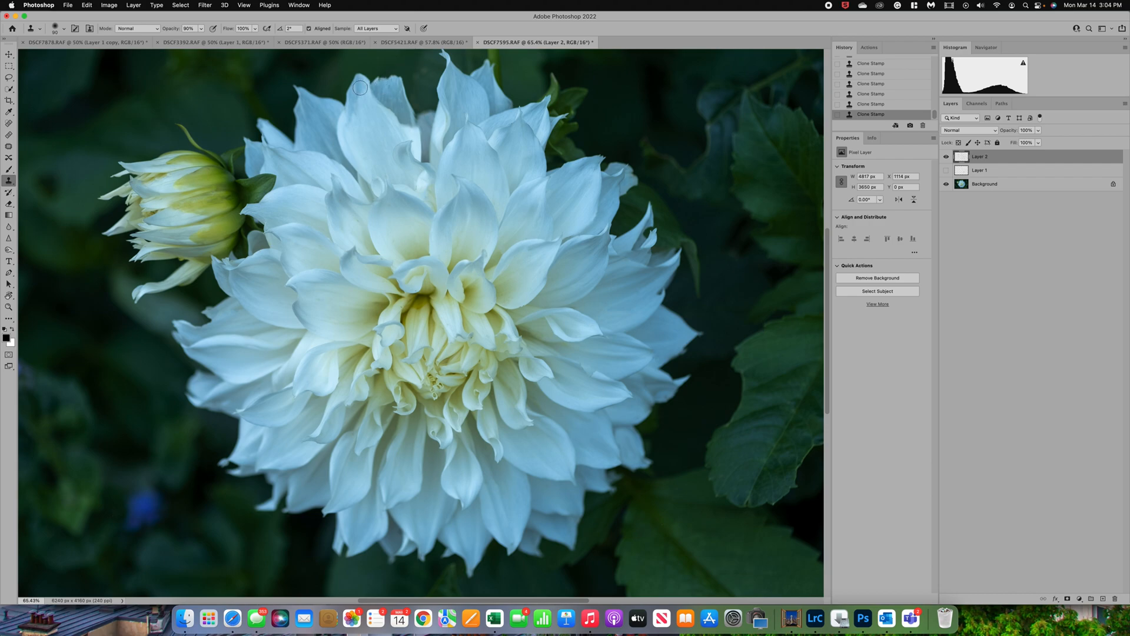
mouse_move(382, 80)
left_mouse_down()
mouse_move(395, 78)
mouse_move(385, 83)
left_mouse_up()
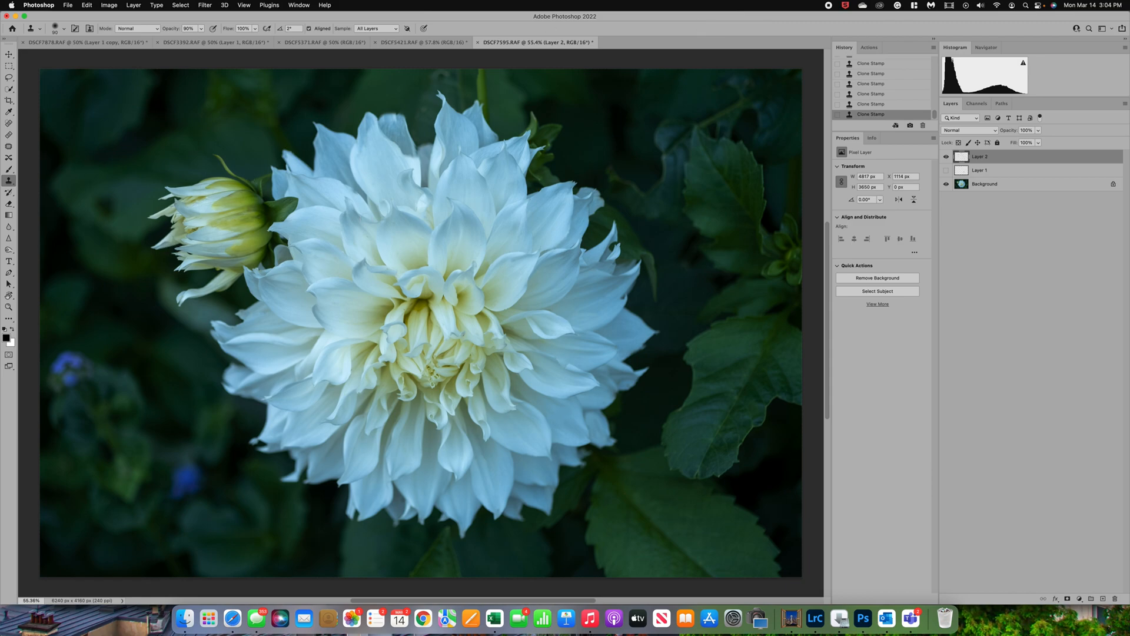
left_click(947, 157)
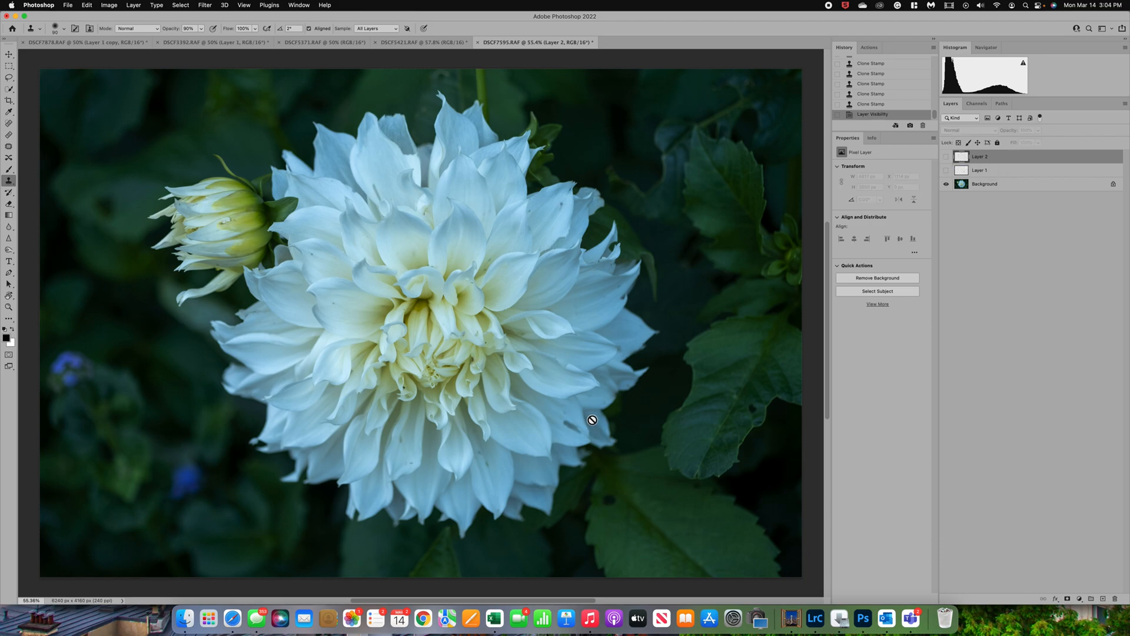
left_click(946, 157)
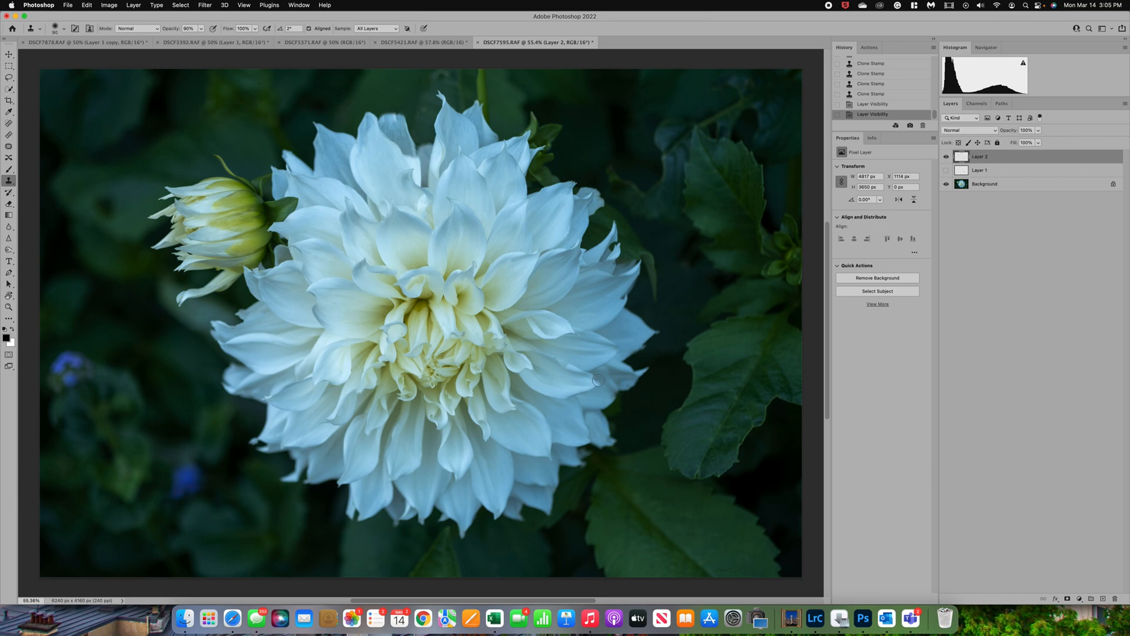
Add a Selective Color adjustment layer and set its Blues to Cyan -72% and Magenta -67%
left_click(1079, 598)
left_click(1086, 580)
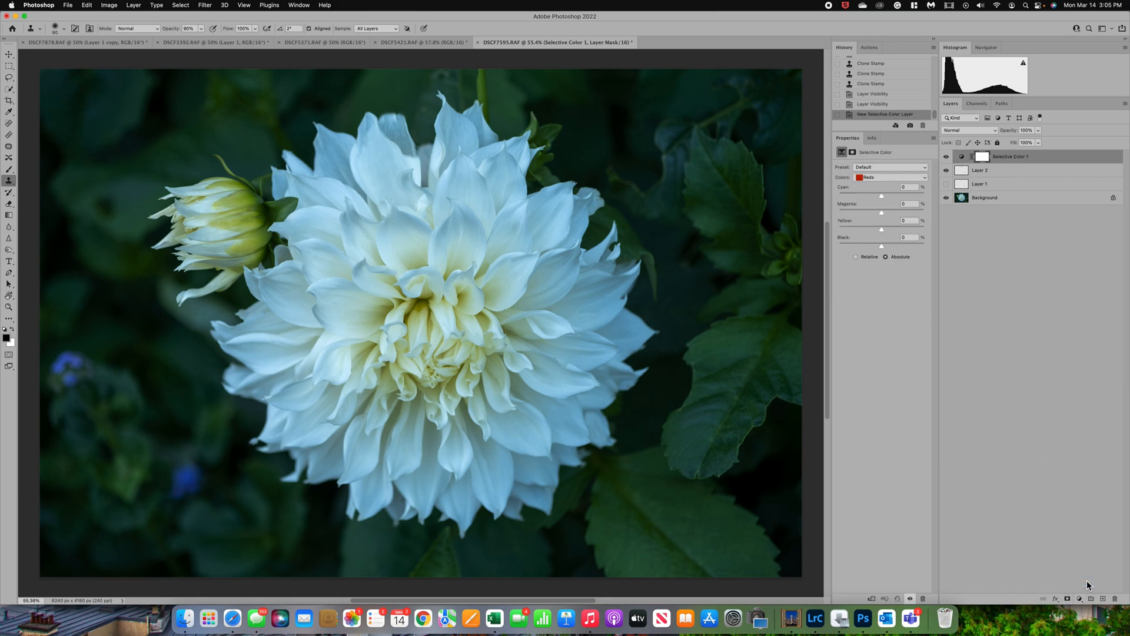
left_click(881, 177)
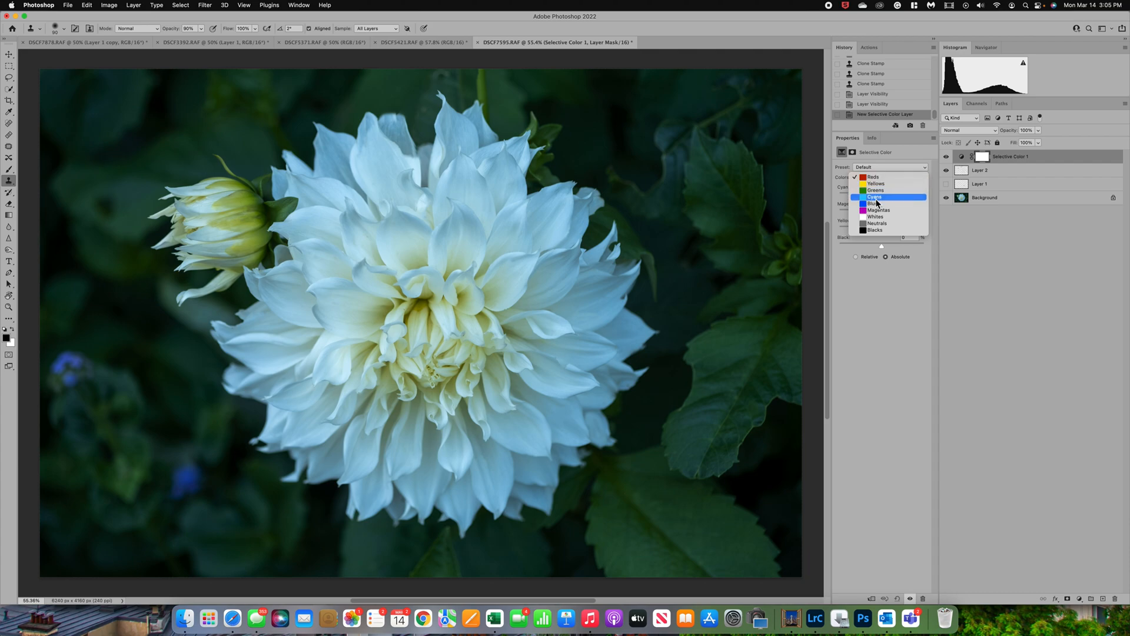
left_click(875, 205)
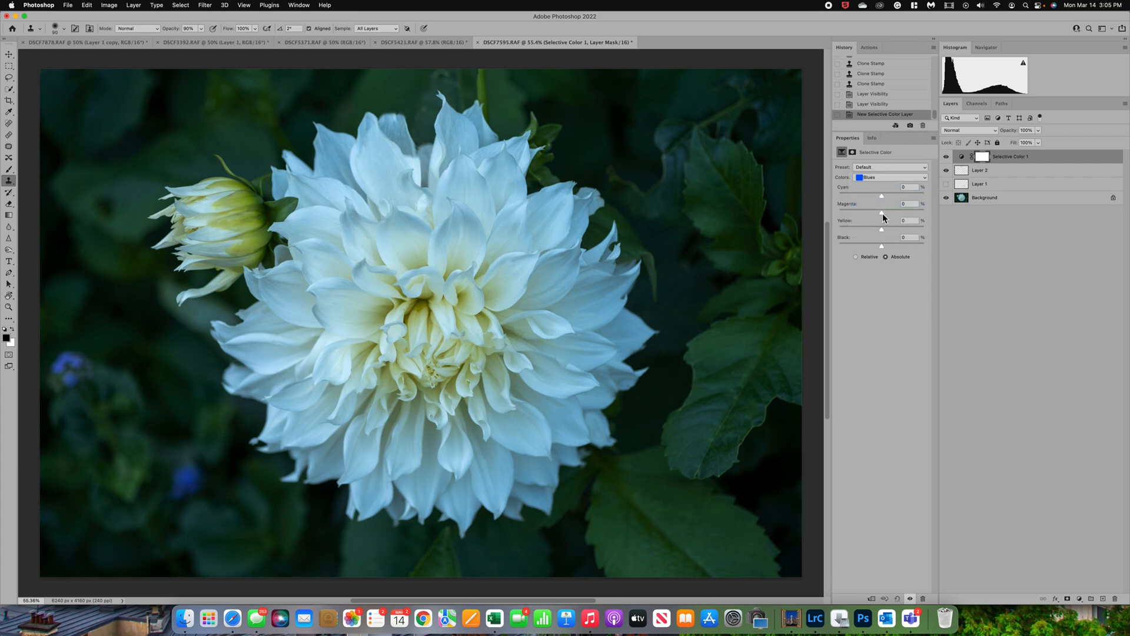
left_click_drag(882, 196, 856, 216)
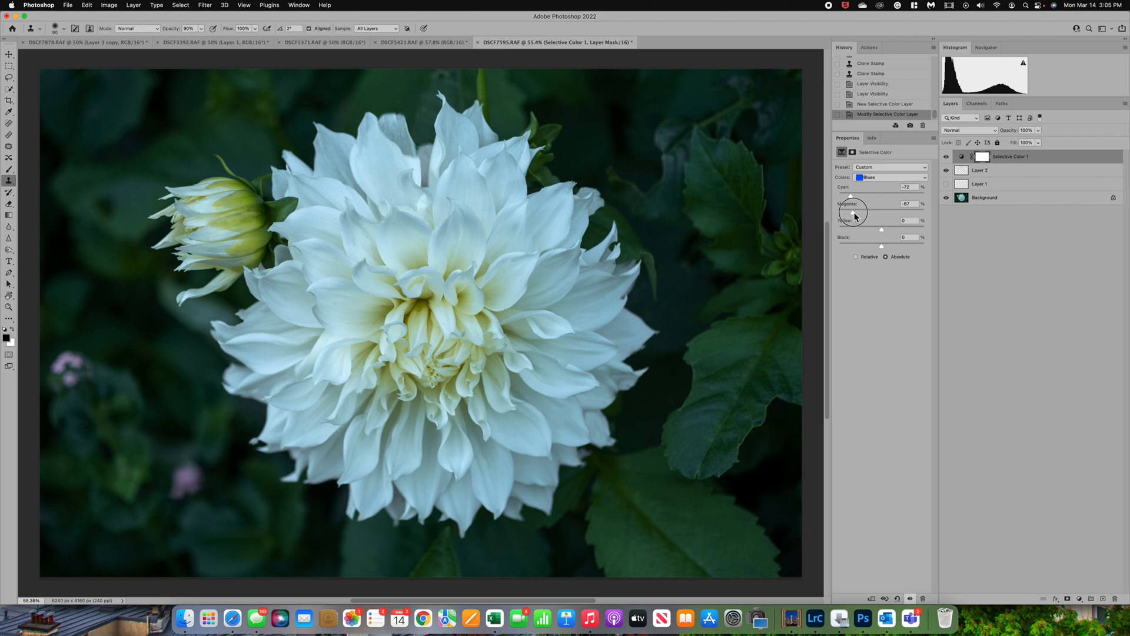
Compare the photo with the Selective Color adjustment hidden and shown
left_click(946, 157)
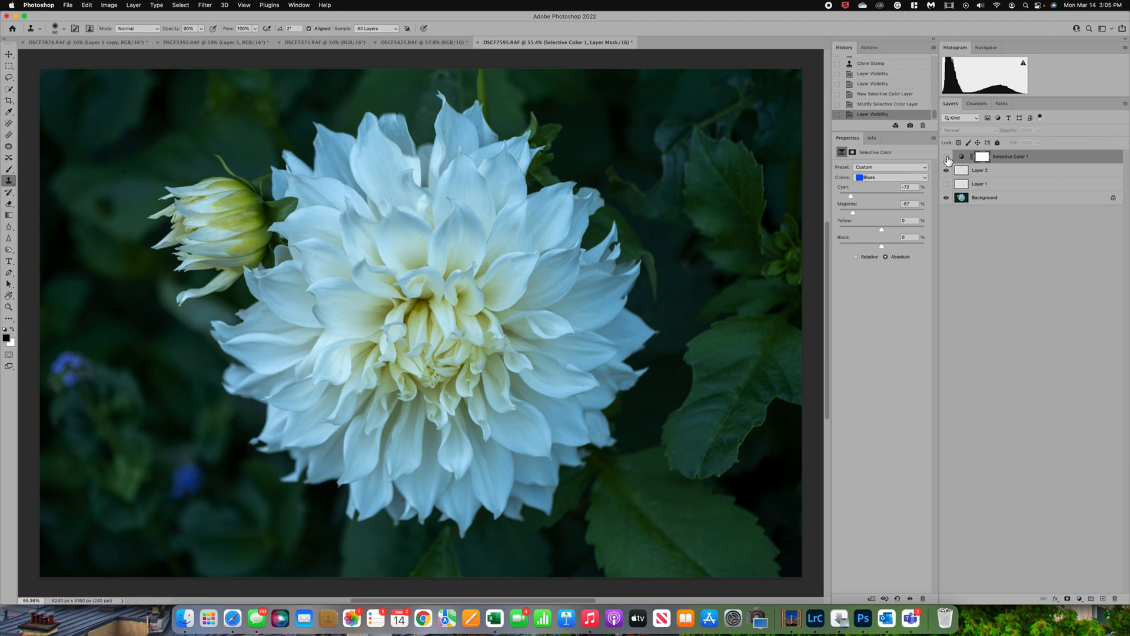
left_click(946, 157)
left_click(946, 157)
left_click(947, 157)
left_click(947, 157)
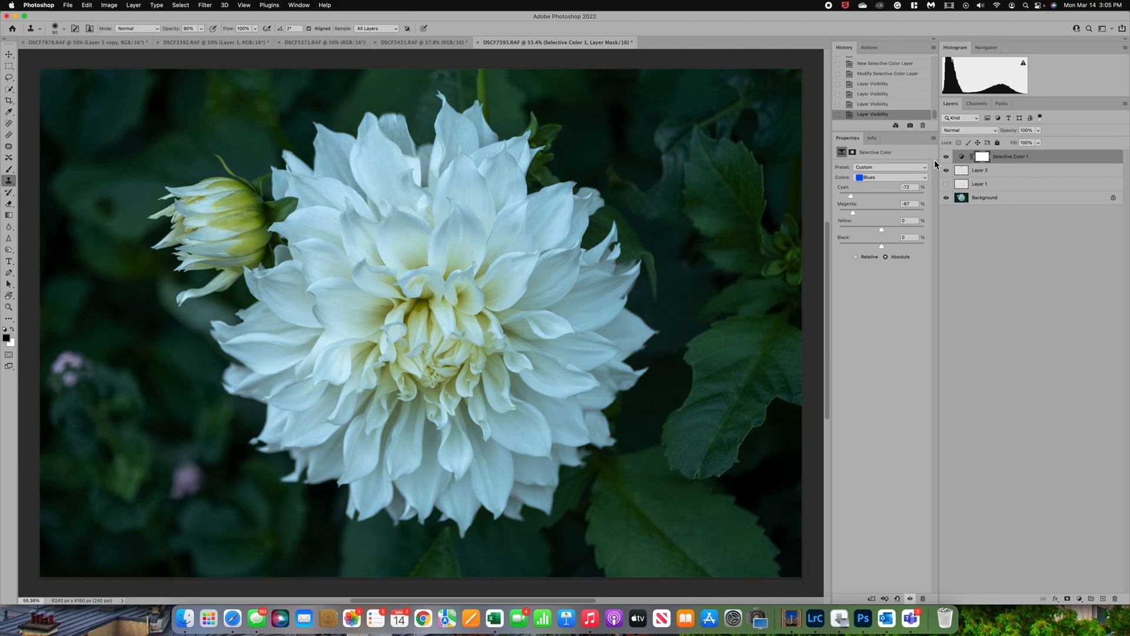
Set the Yellow amount of the Selective Color adjustment's Yellows to +37%
left_click(905, 177)
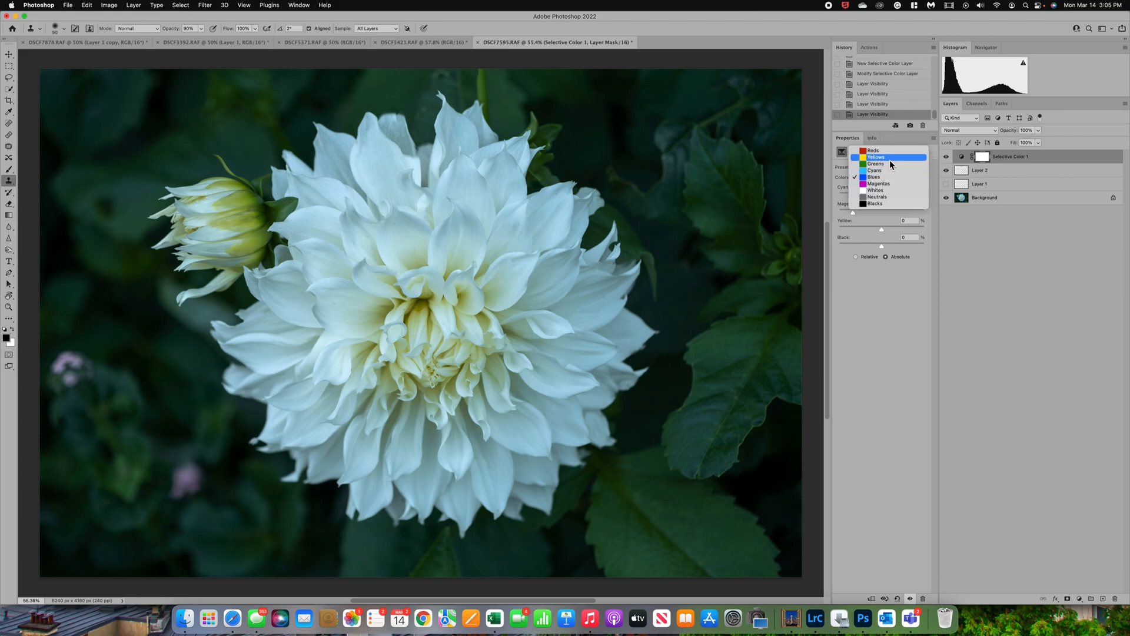
left_click(889, 160)
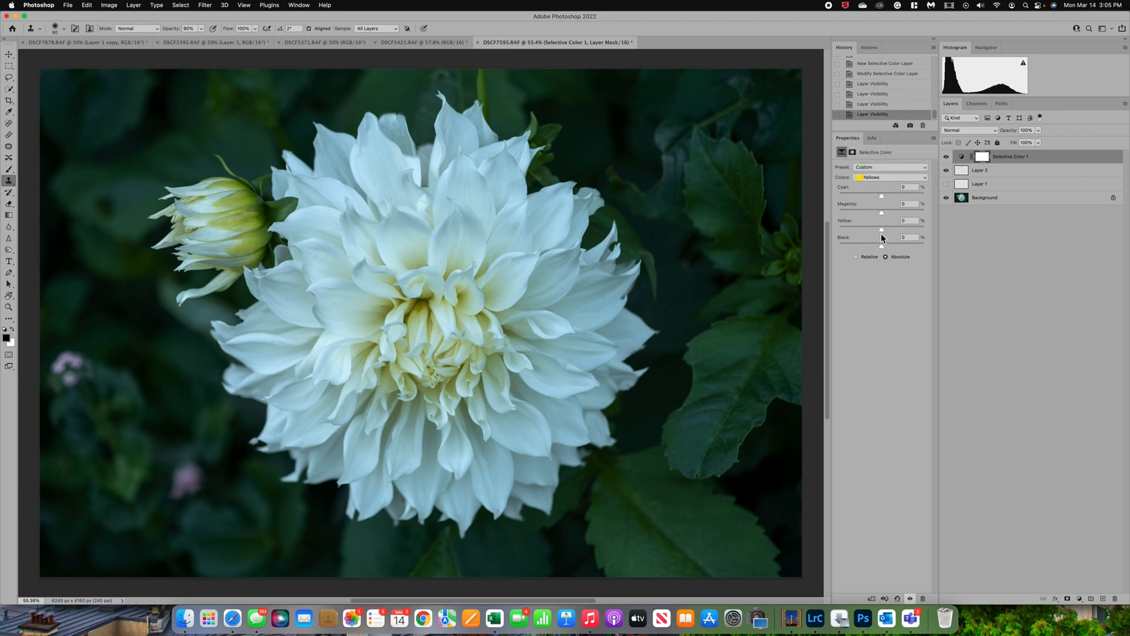
left_click_drag(881, 231, 886, 233)
left_click_drag(898, 230, 898, 230)
Create a new layer in Soft Light mode filled with 50% gray
left_click(1104, 602, "alt")
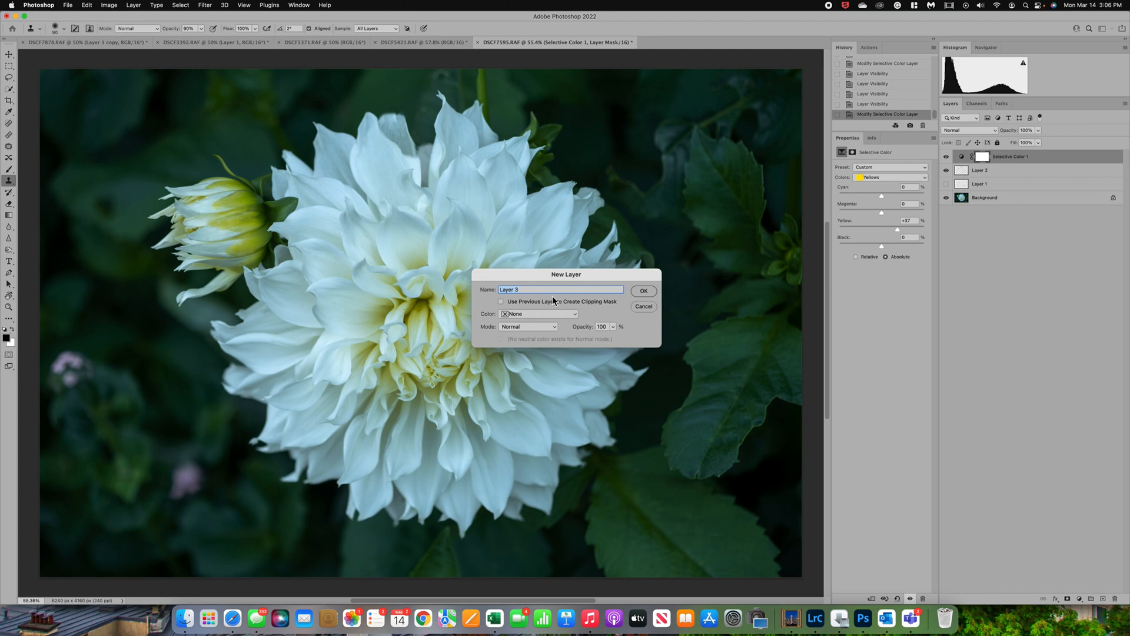
left_click(540, 330)
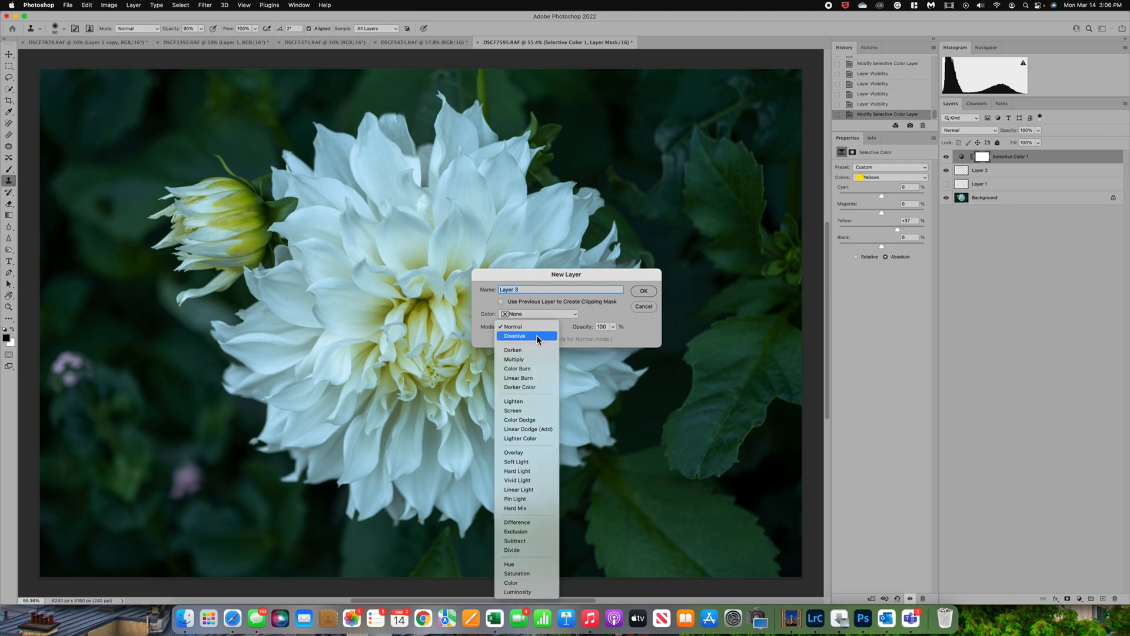
left_click(528, 462)
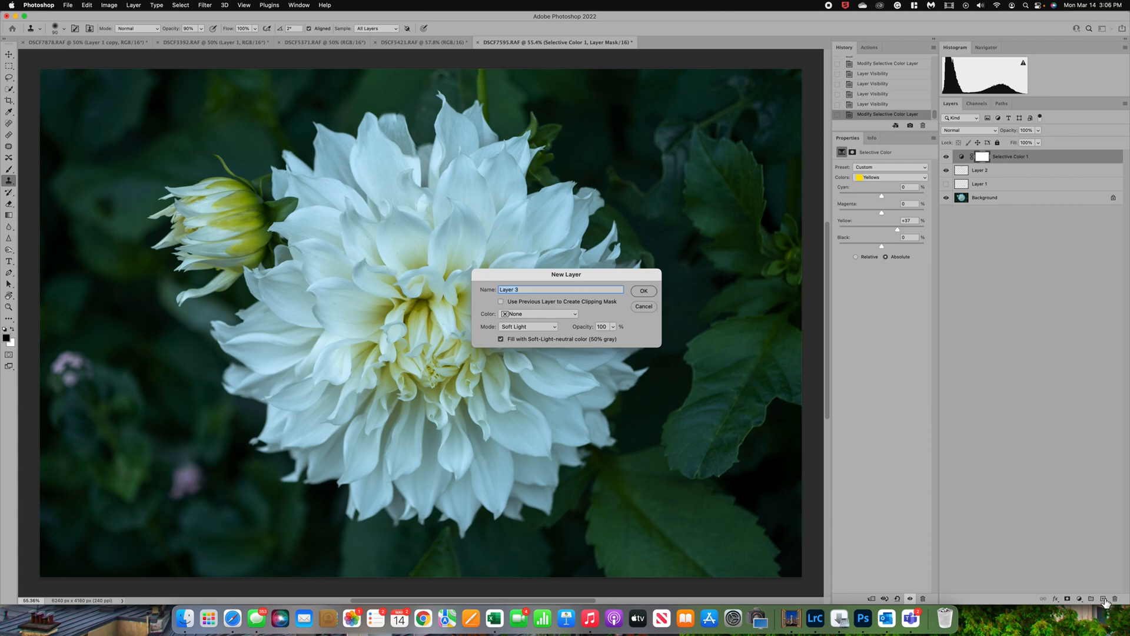
left_click(643, 291)
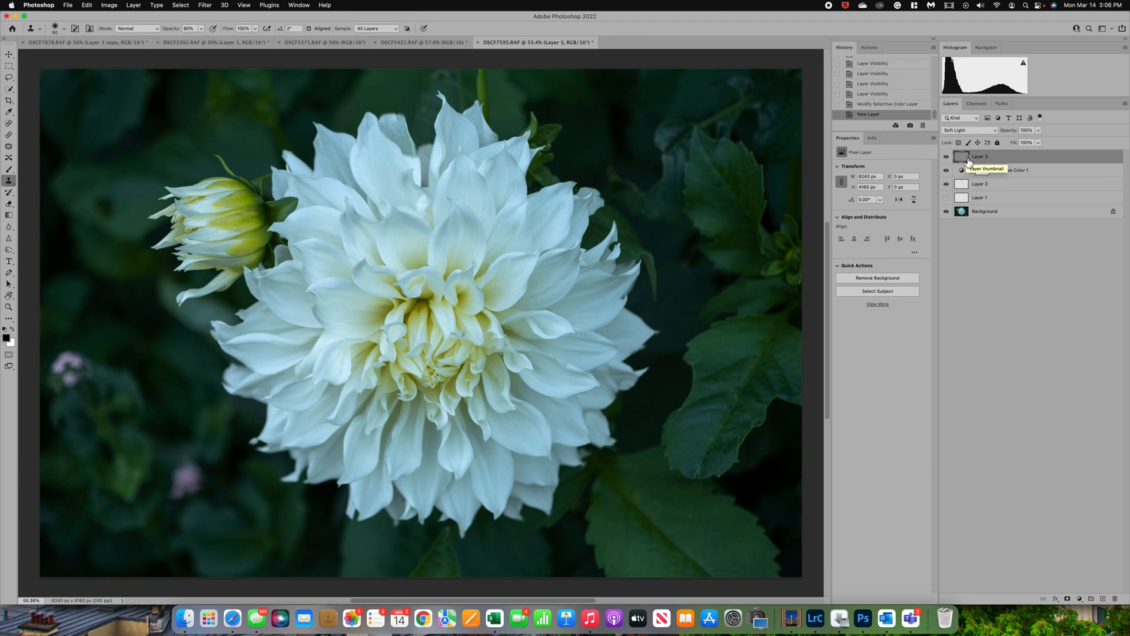
Paint over the dahlia's petals with a much larger white brush at 20% opacity on the Soft Light layer to brighten them
left_click(12, 330)
left_click(9, 171)
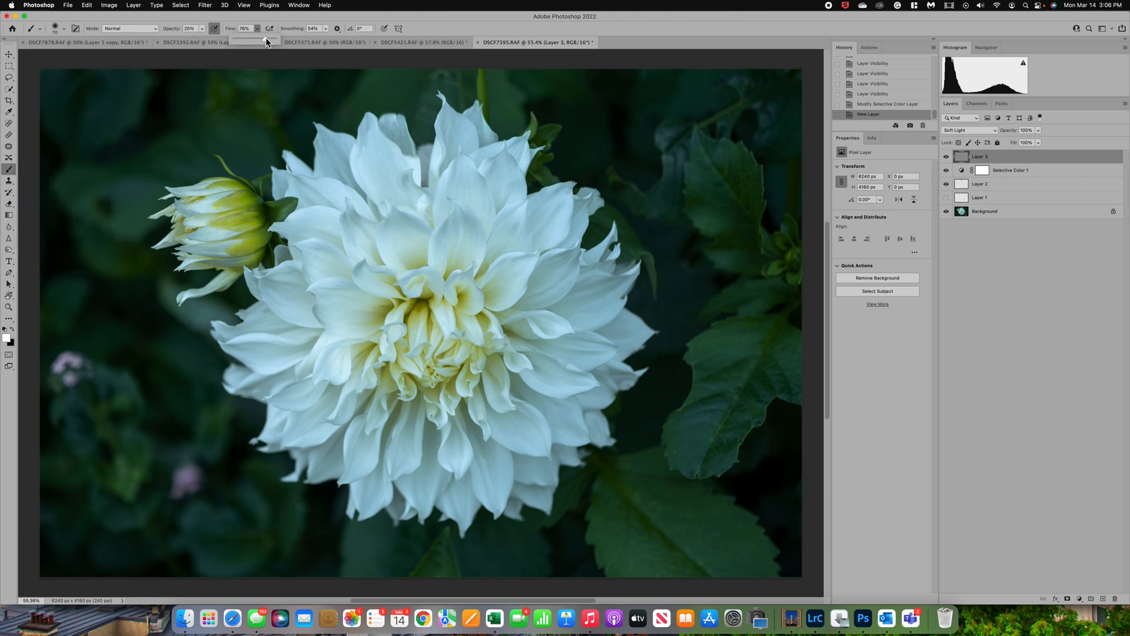
key("bracketright")
key("bracketright")
key("bracketright")
key("bracketright")
key("bracketright")
key("bracketright")
key("bracketright")
key("bracketright")
key("bracketright")
key("bracketright")
key("bracketright")
key("bracketright")
key("bracketright")
key("bracketright")
mouse_move(425, 338)
left_mouse_down()
mouse_move(506, 365)
mouse_move(470, 265)
left_mouse_up()
left_click_drag(401, 278, 368, 283)
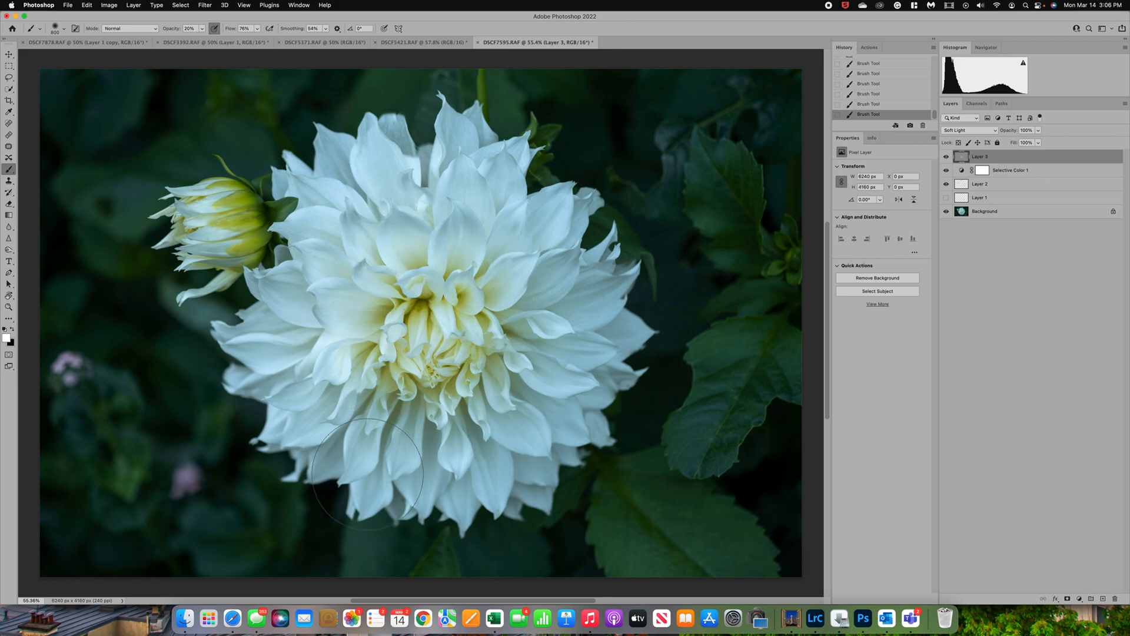
mouse_move(367, 474)
left_mouse_down()
mouse_move(395, 436)
mouse_move(403, 477)
mouse_move(479, 478)
mouse_move(517, 450)
mouse_move(588, 340)
mouse_move(593, 318)
mouse_move(557, 384)
mouse_move(521, 410)
mouse_move(365, 360)
mouse_move(324, 399)
mouse_move(323, 360)
mouse_move(425, 248)
mouse_move(447, 203)
mouse_move(521, 228)
mouse_move(474, 161)
mouse_move(516, 269)
mouse_move(543, 265)
mouse_move(552, 280)
mouse_move(574, 350)
mouse_move(489, 466)
mouse_move(374, 479)
mouse_move(456, 337)
mouse_move(435, 351)
mouse_move(453, 277)
left_mouse_up()
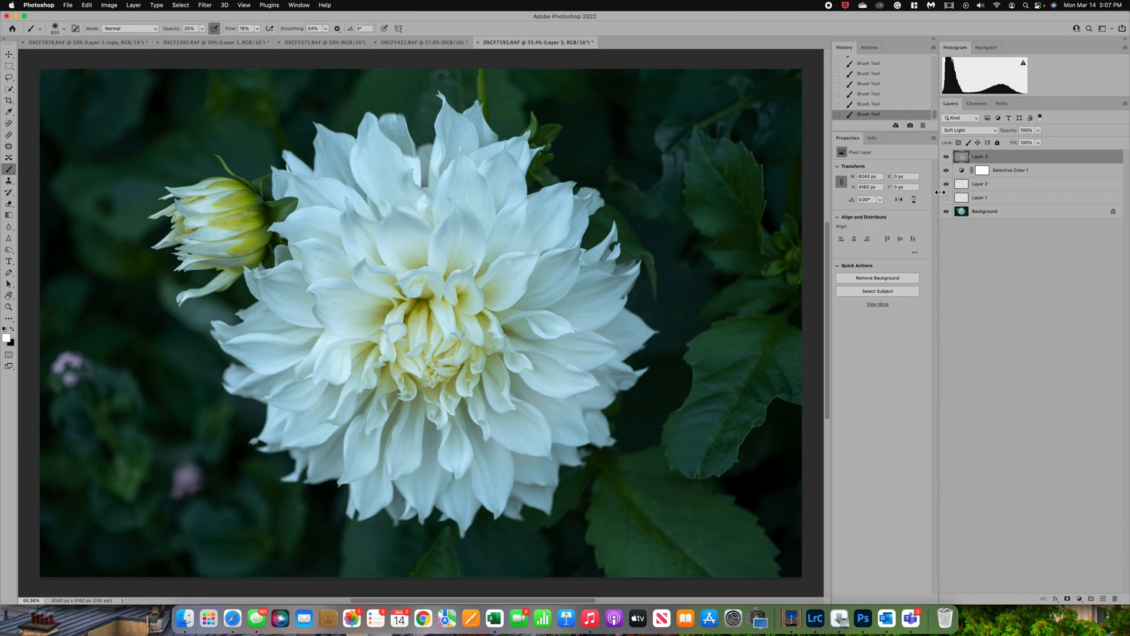
Compare the photo with the Soft Light painting layer hidden and shown
left_click(946, 157)
left_click(946, 157)
left_click(947, 157)
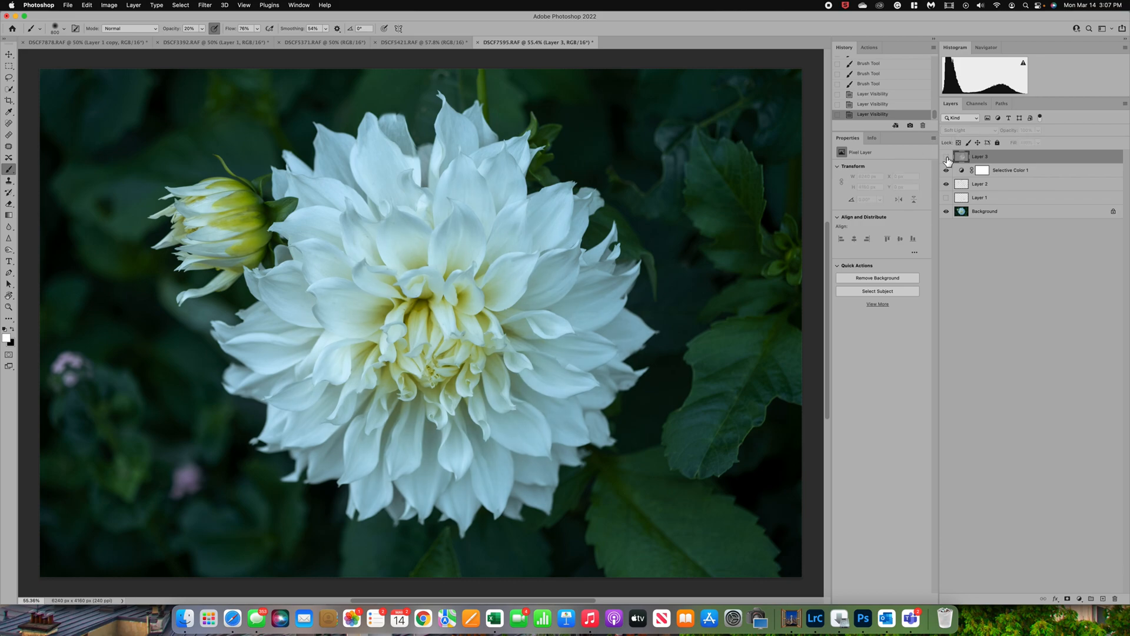
left_click(946, 156)
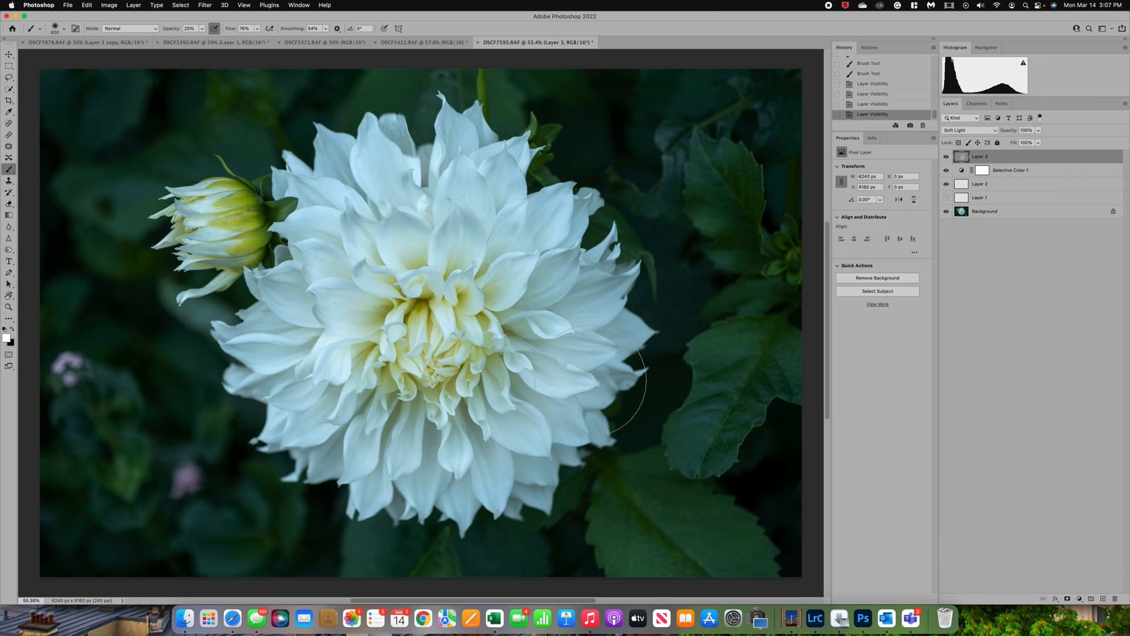
Try to cover the light mark on the flower's right-hand petal using the Clone Stamp at 90% opacity on Layer 2
scroll(572, 360, "up", 2)
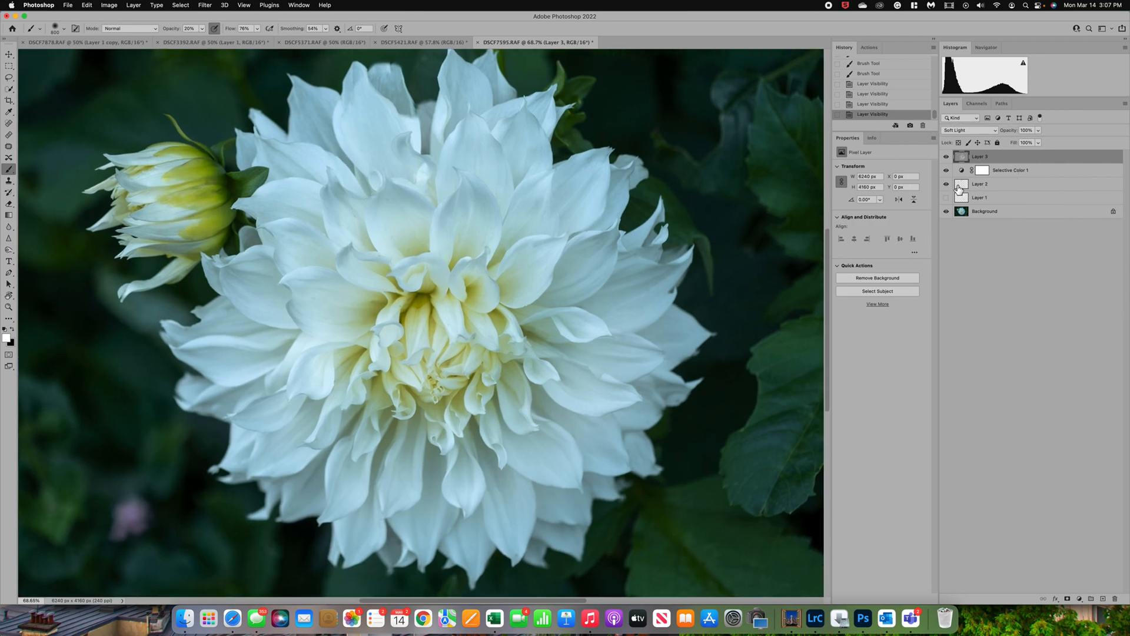
left_click(962, 186)
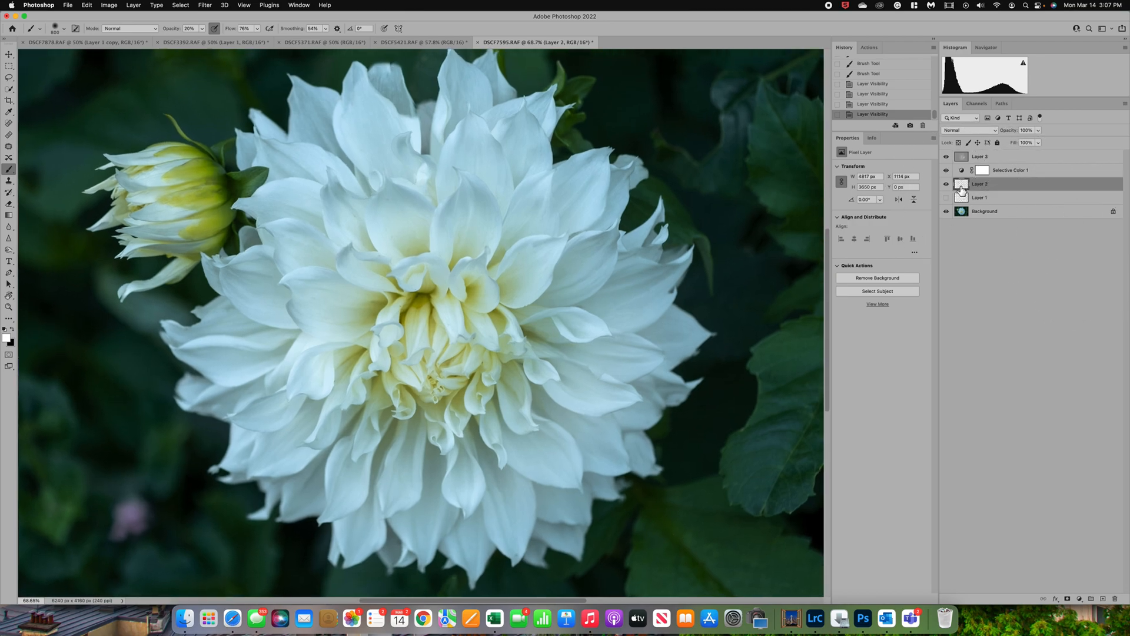
left_click(8, 181)
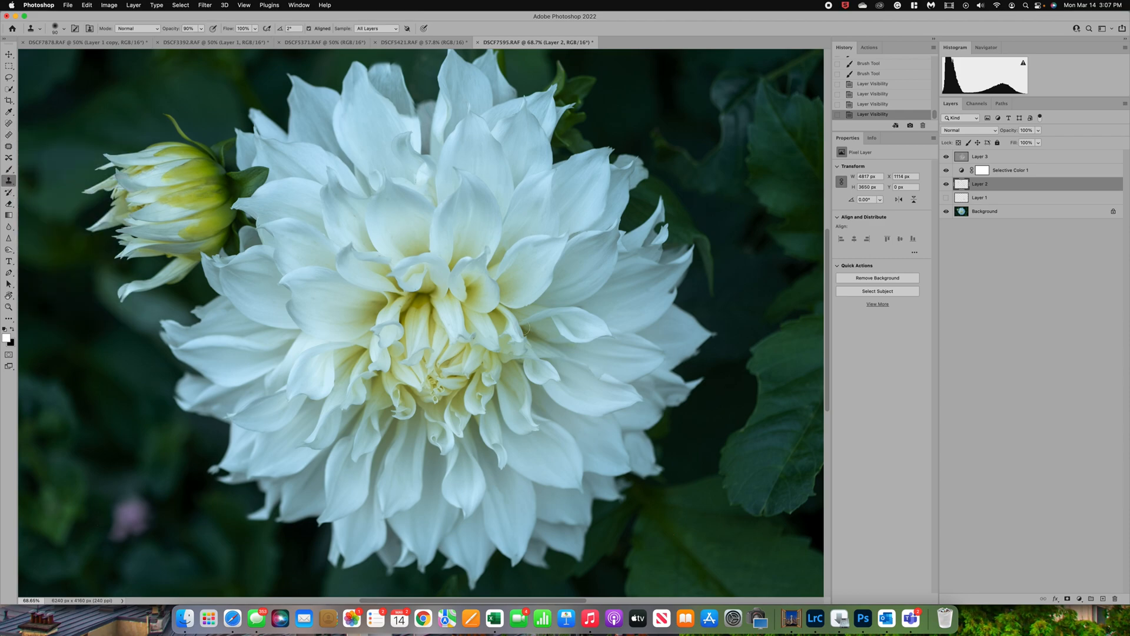
left_click_drag(593, 372, 601, 377)
left_click(602, 377)
left_click(603, 376)
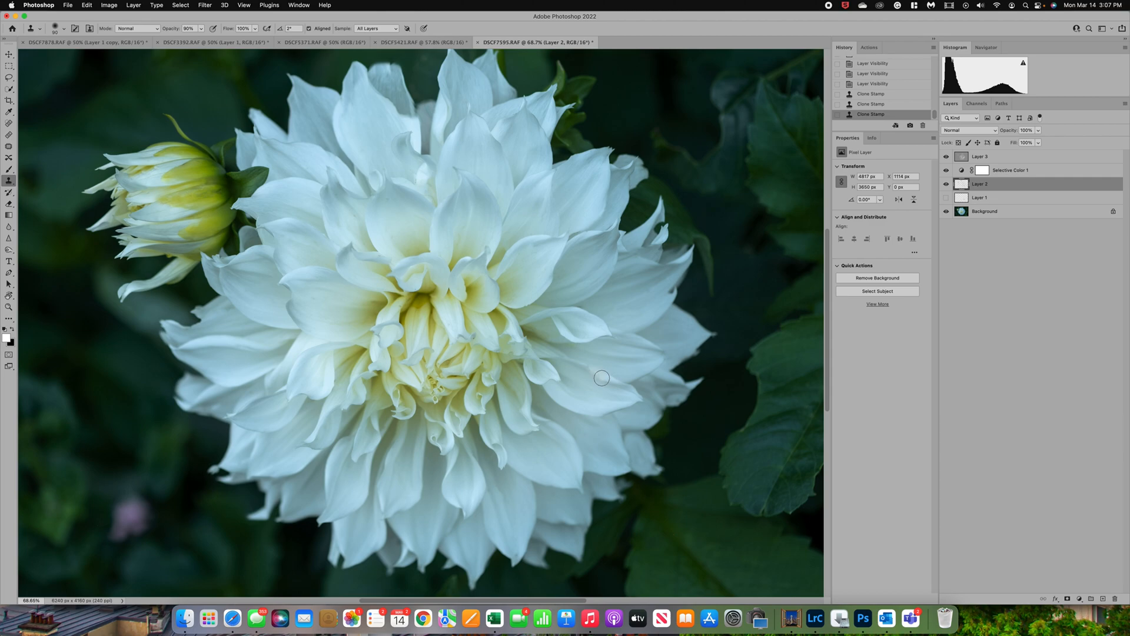
left_click(598, 375)
left_click(591, 371)
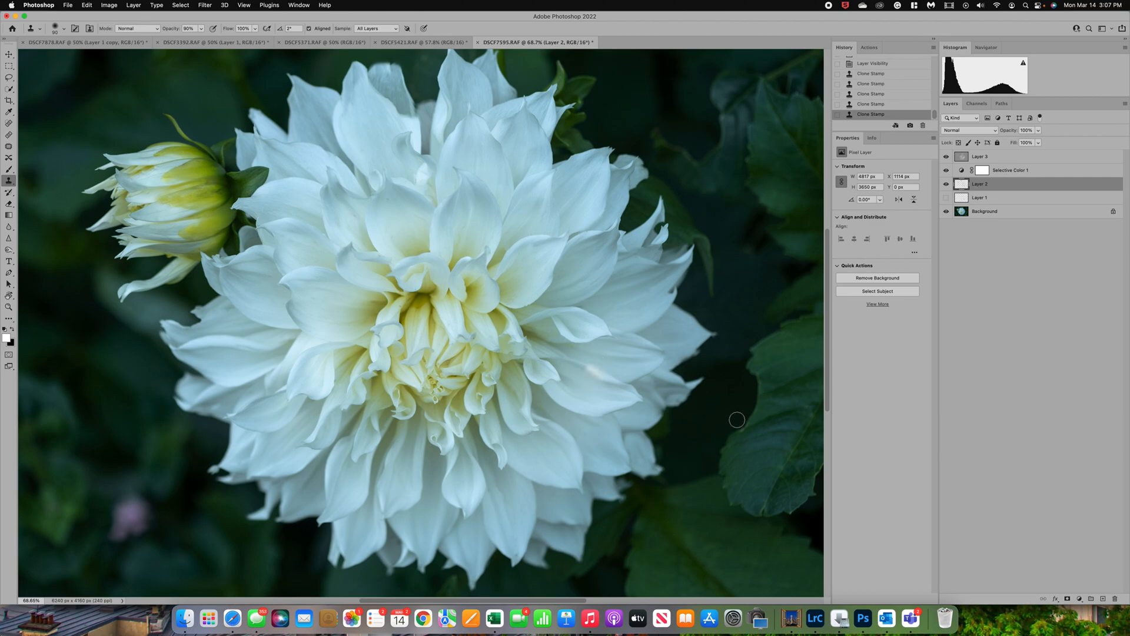
Undo all the Clone Stamp strokes on the right-hand petal
key("super+z")
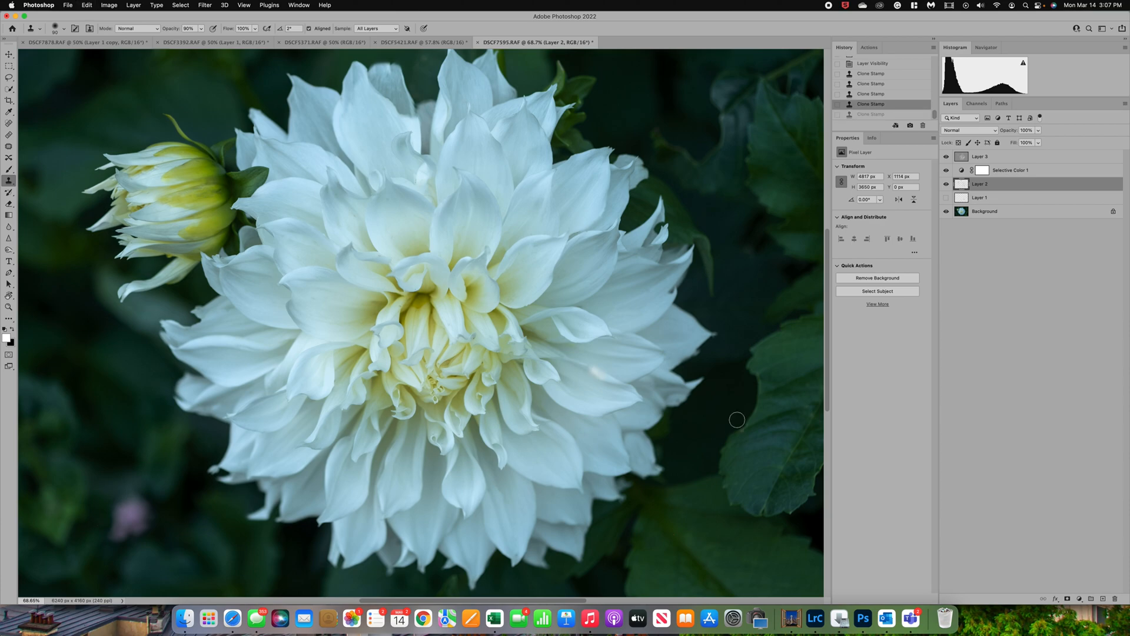
key("super+z")
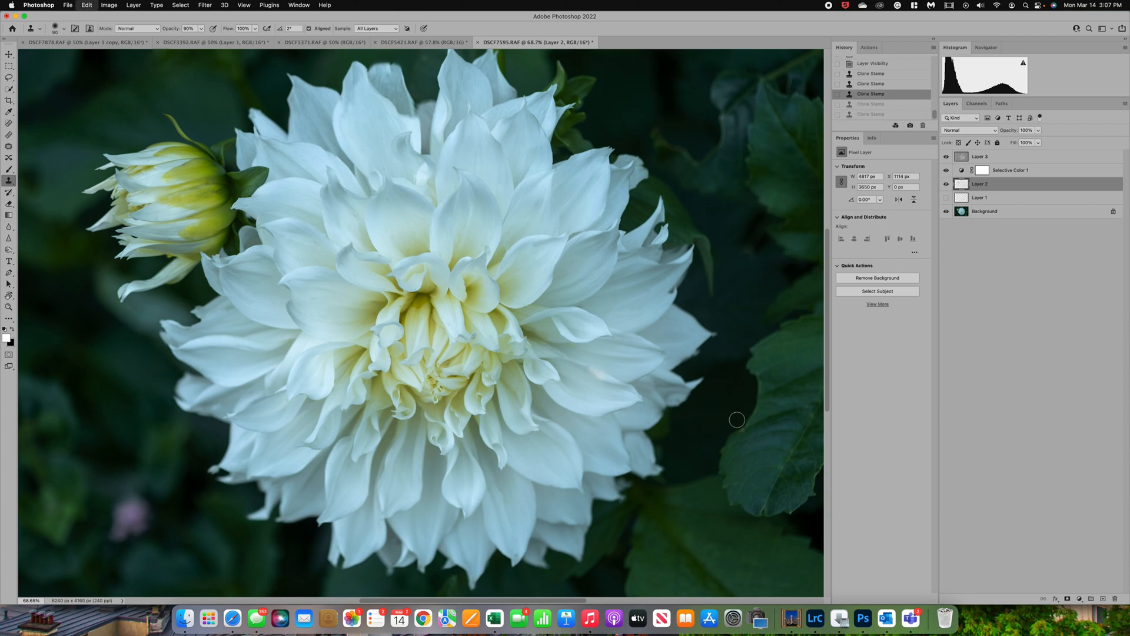
key("super+z")
key("super+z")
key("super+z")
Clone softly over the mark on the right-hand petal with the Clone Stamp at 30% opacity
key("3")
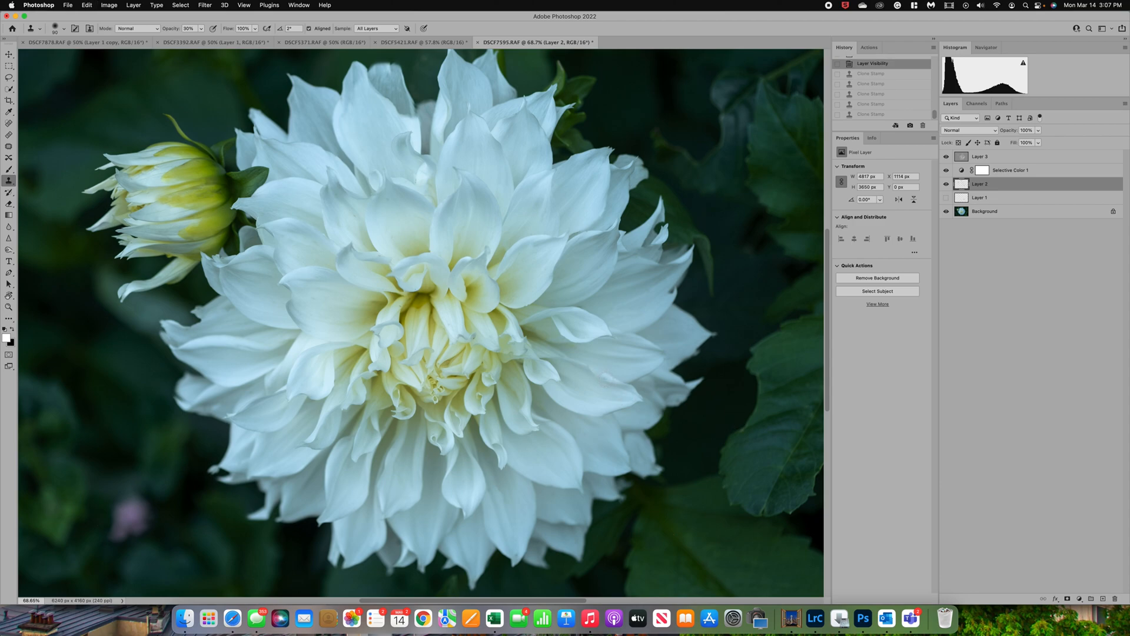
left_click(602, 379)
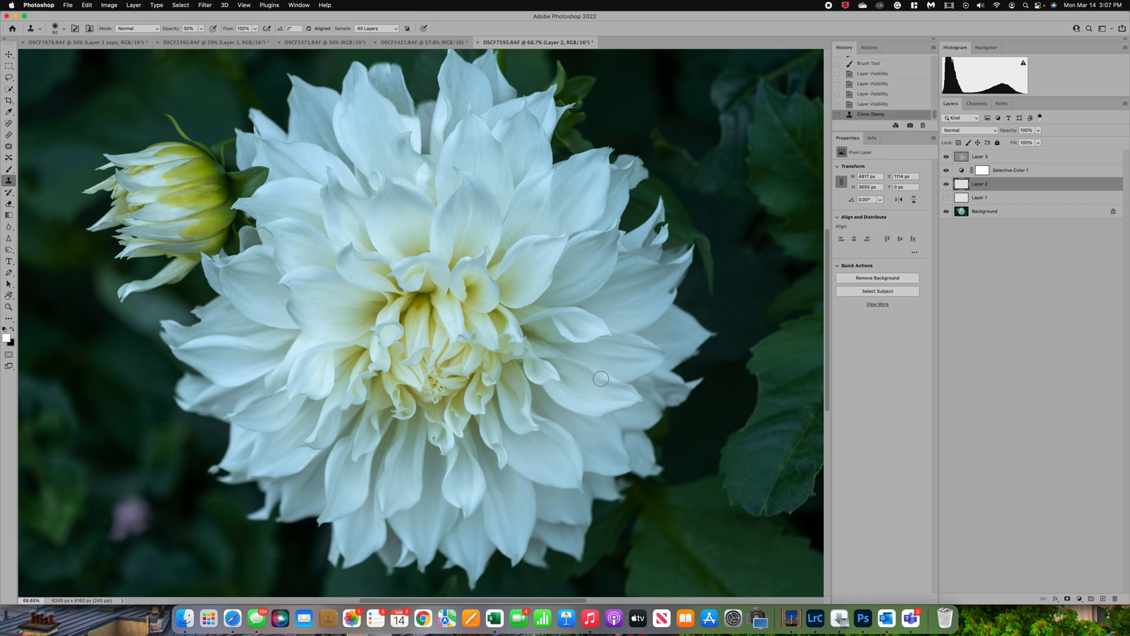
left_click(596, 375)
left_click(594, 374)
left_click(605, 378, "alt")
Darken the light mark on the right-hand petal with a 175 px black brush at 20% opacity on the Soft Light layer
left_click(962, 160)
left_click(12, 329)
key("1")
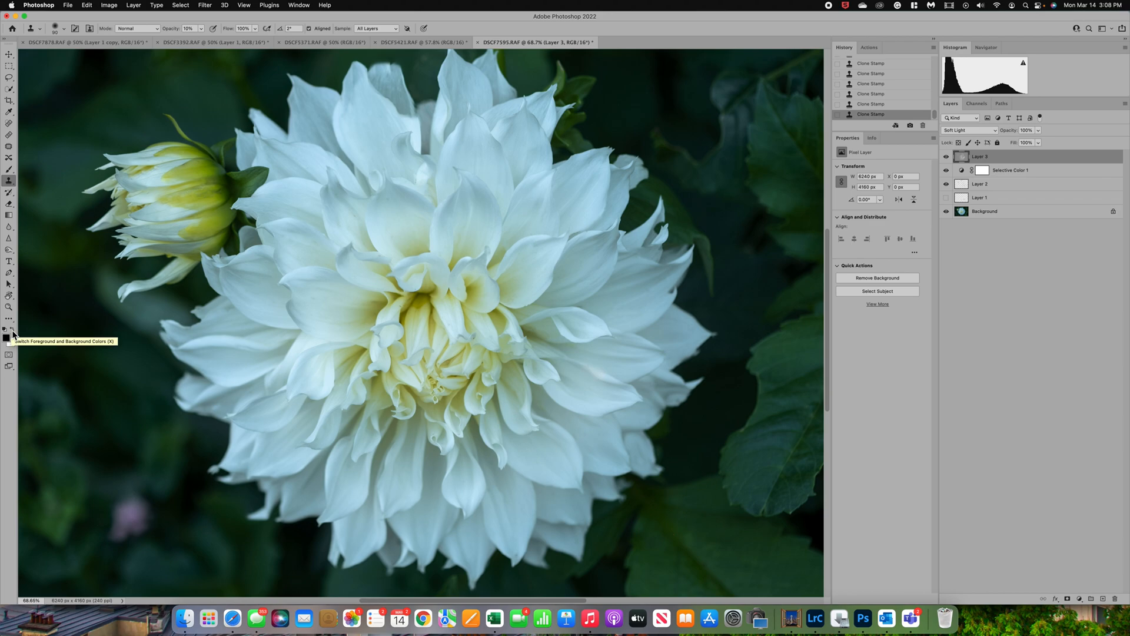
key("b")
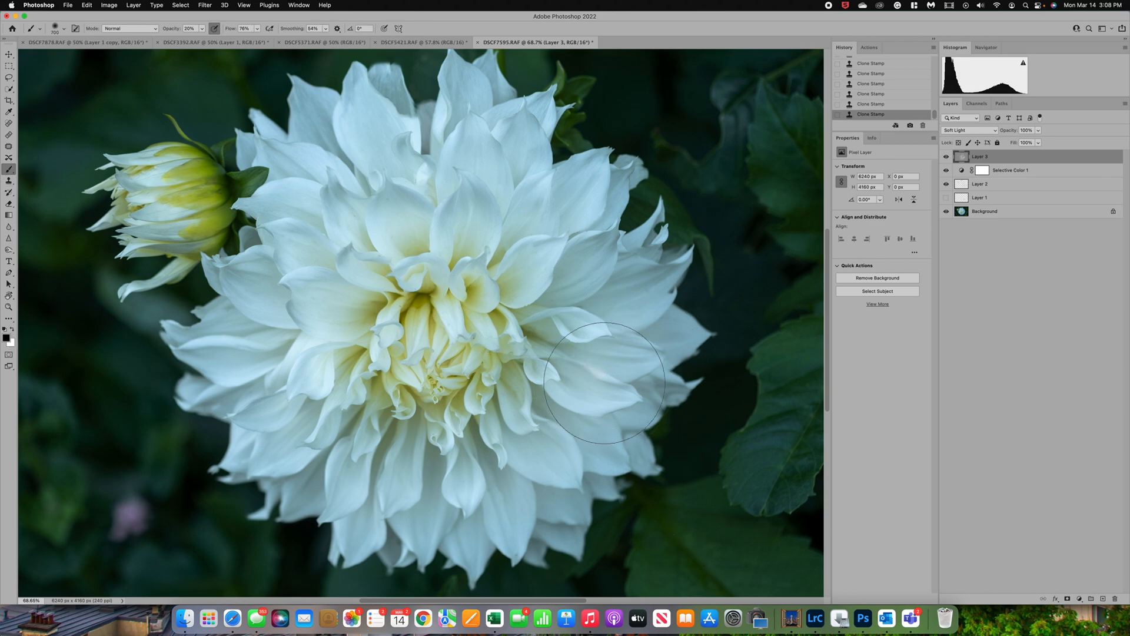
key("bracketleft")
key("bracketleft")
key("bracketleft")
key("bracketleft")
key("bracketleft")
key("bracketleft")
key("bracketleft")
key("bracketleft")
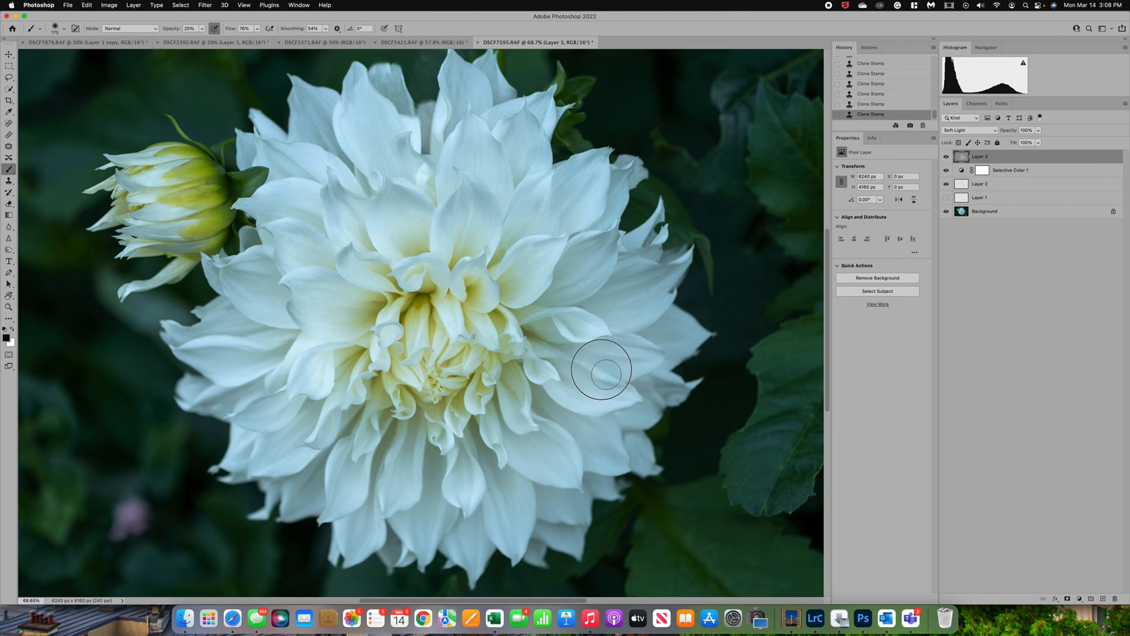
left_click_drag(608, 378, 618, 381)
Undo the extra black strokes, try another stroke over the petal mark, and undo it
key("super+z")
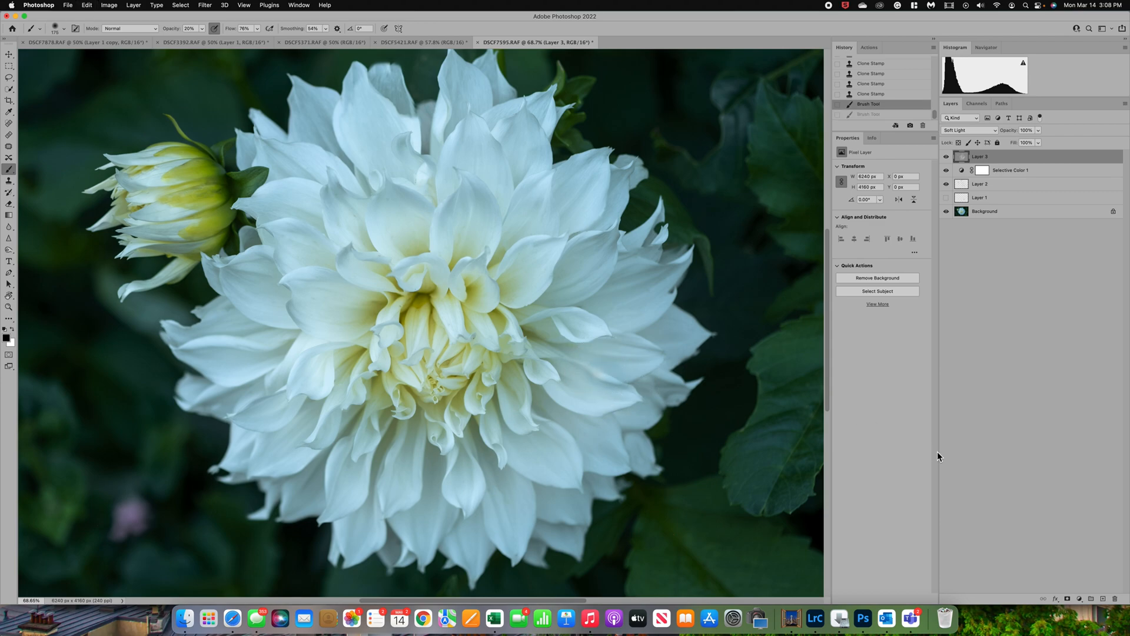
key("super+z")
left_click_drag(596, 374, 607, 381)
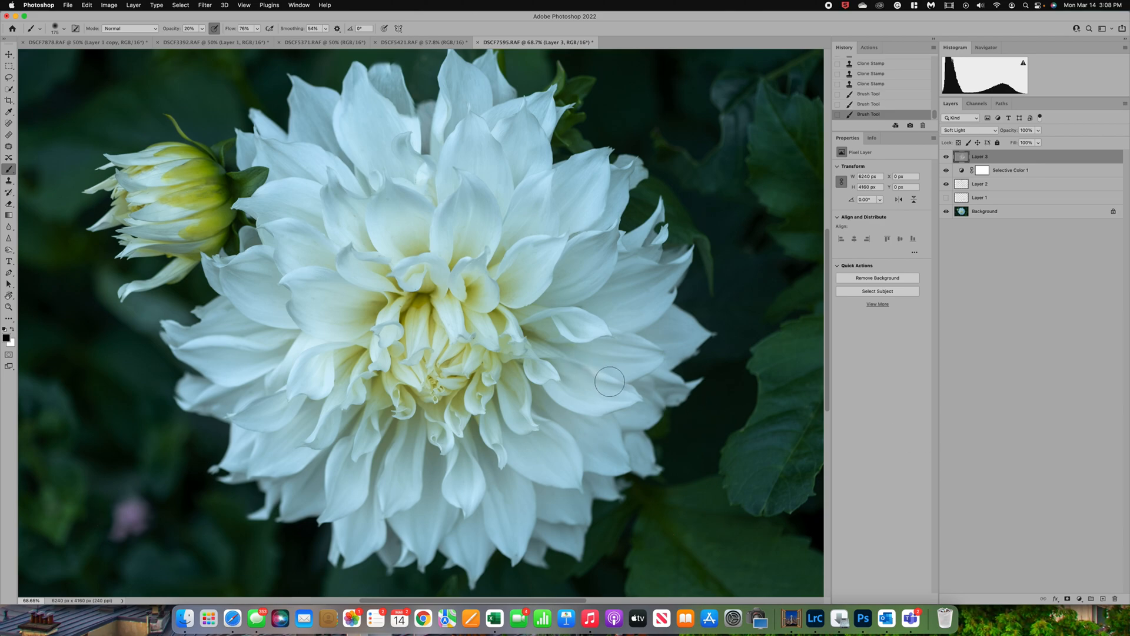
key("super+z")
key("super+z")
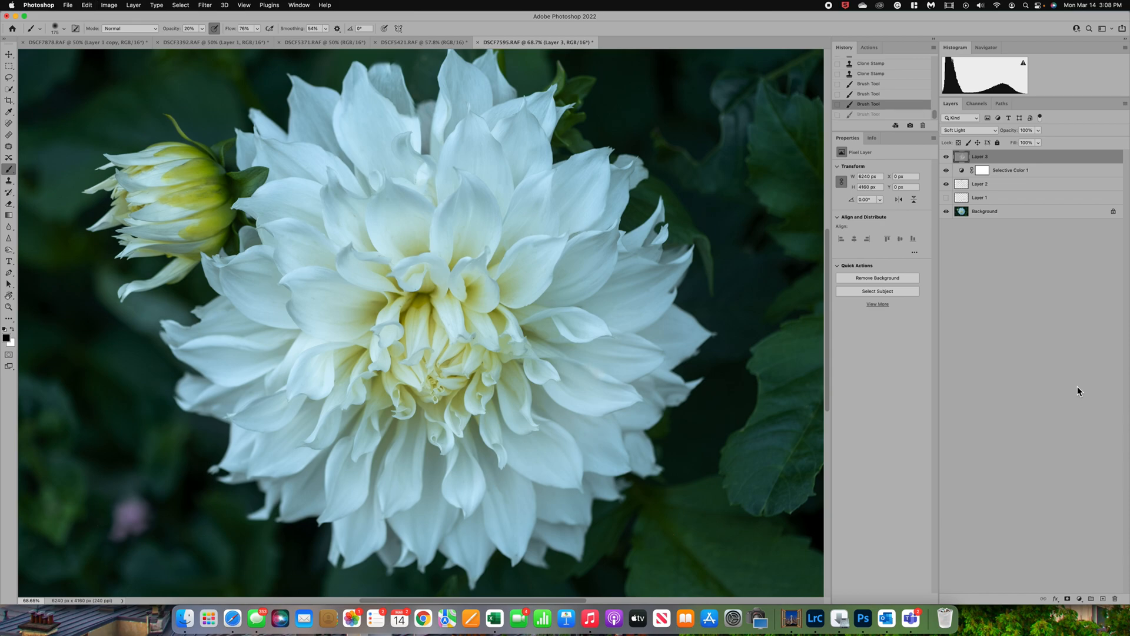
key("super+z")
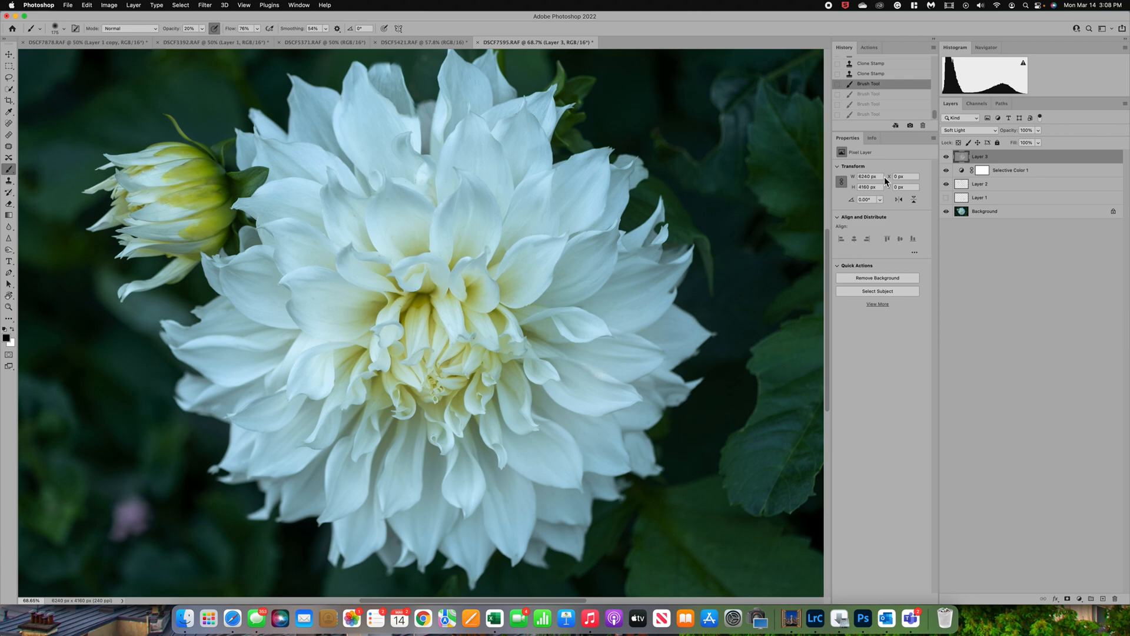
Remove small blemishes from the inner, upper and right-hand petals on Layer 2 with the Spot Healing Brush
left_click(964, 189)
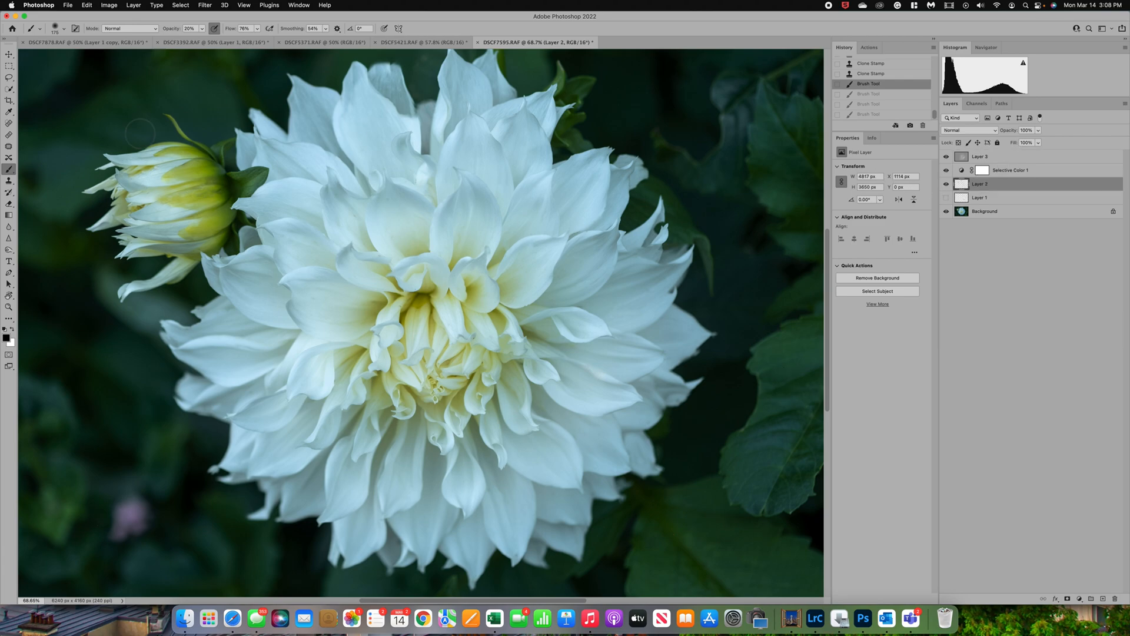
left_click(7, 124)
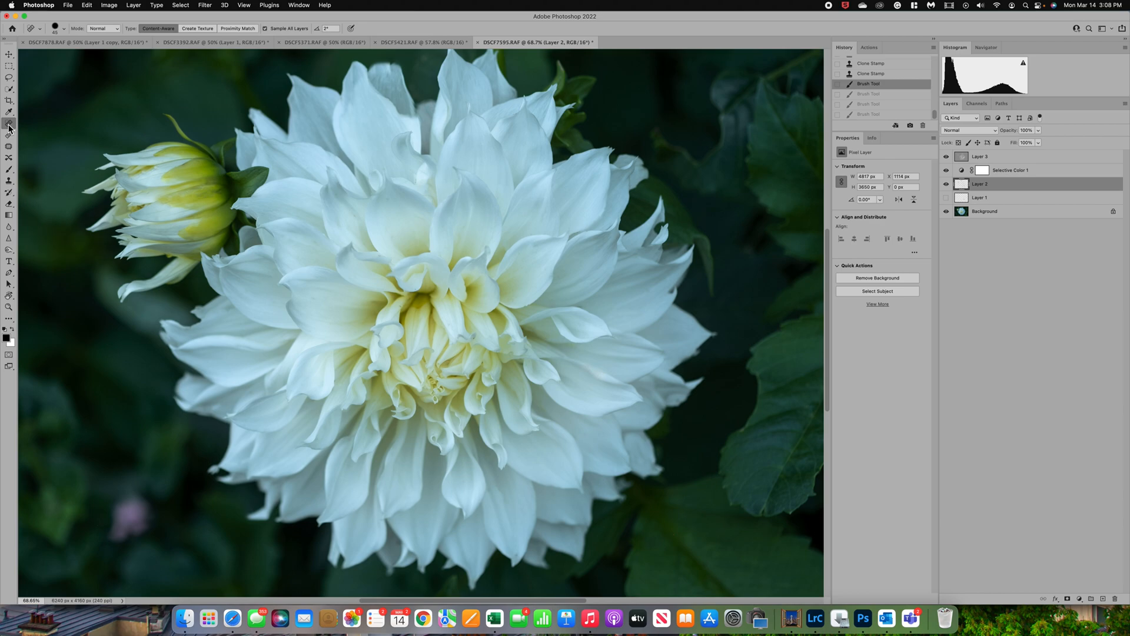
left_click(401, 306)
left_click(407, 301)
left_click(415, 292)
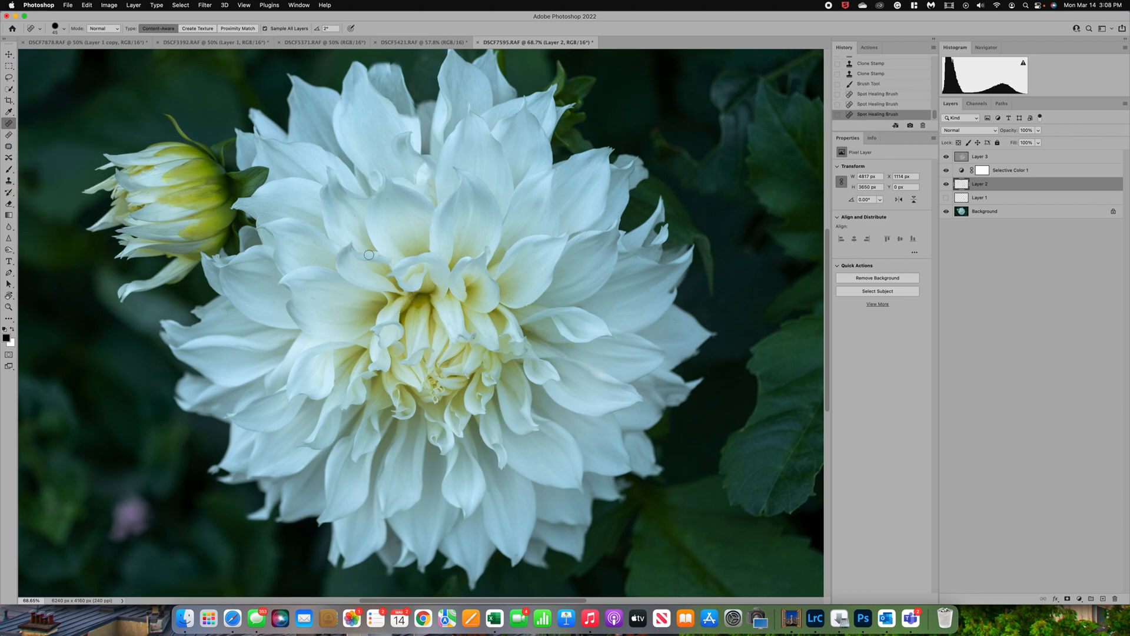
left_click(379, 257)
left_click(354, 215)
left_click(390, 199)
left_click(591, 369)
left_click(598, 373)
Compare the petals with the last three healing strokes undone and restored
key("super+z")
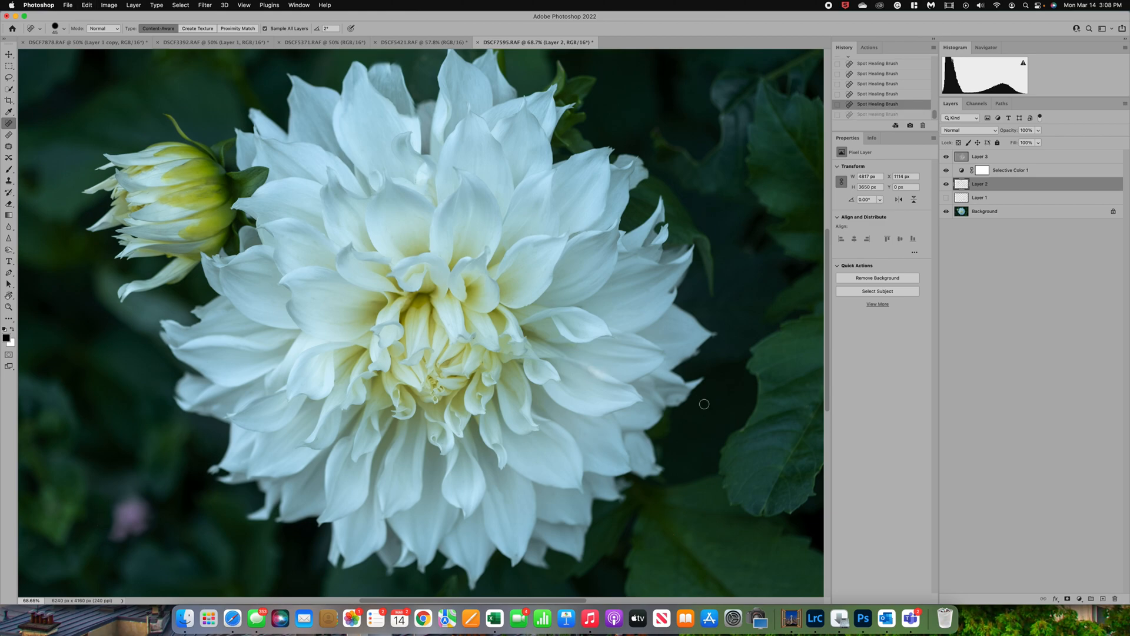
key("super+z")
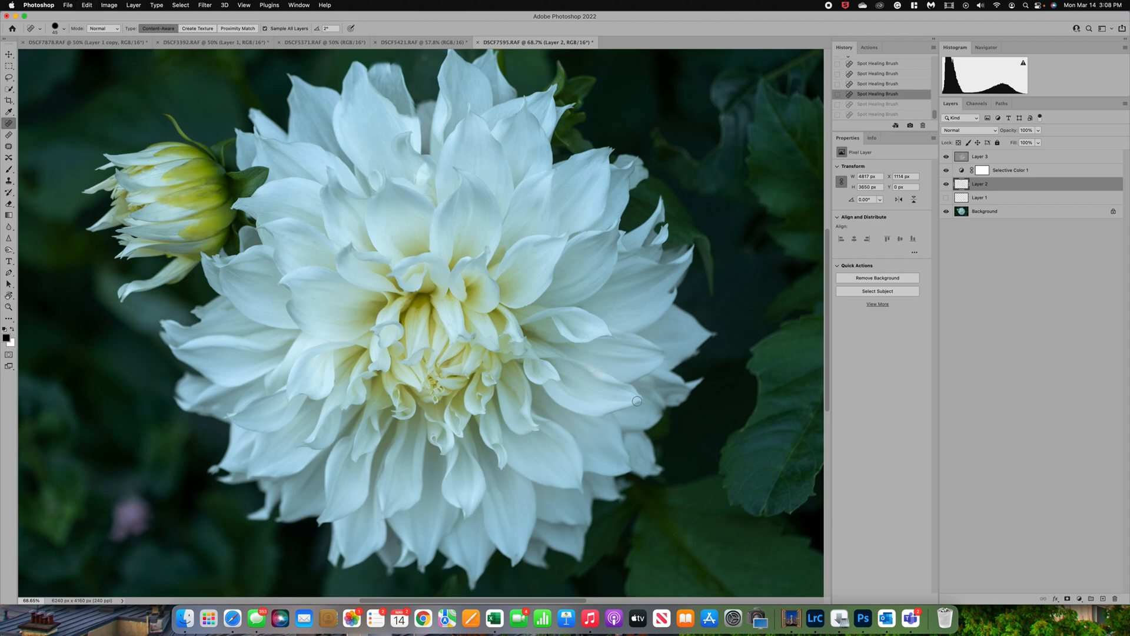
key("super+z")
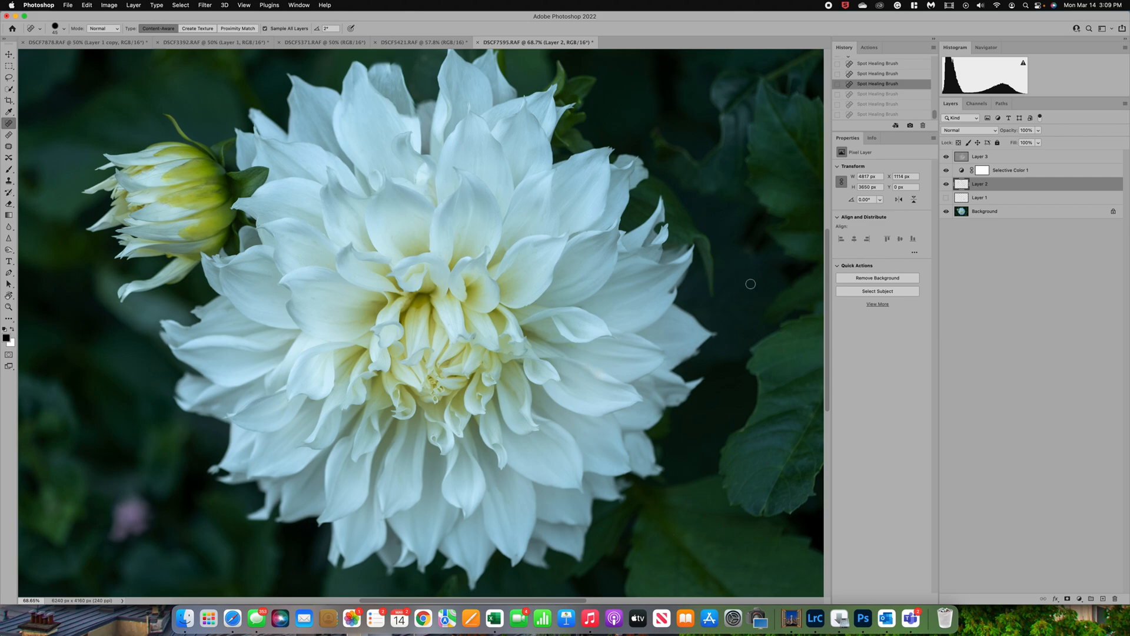
key("super+shift+z")
key("super+shift+z")
key("super+shift+z")
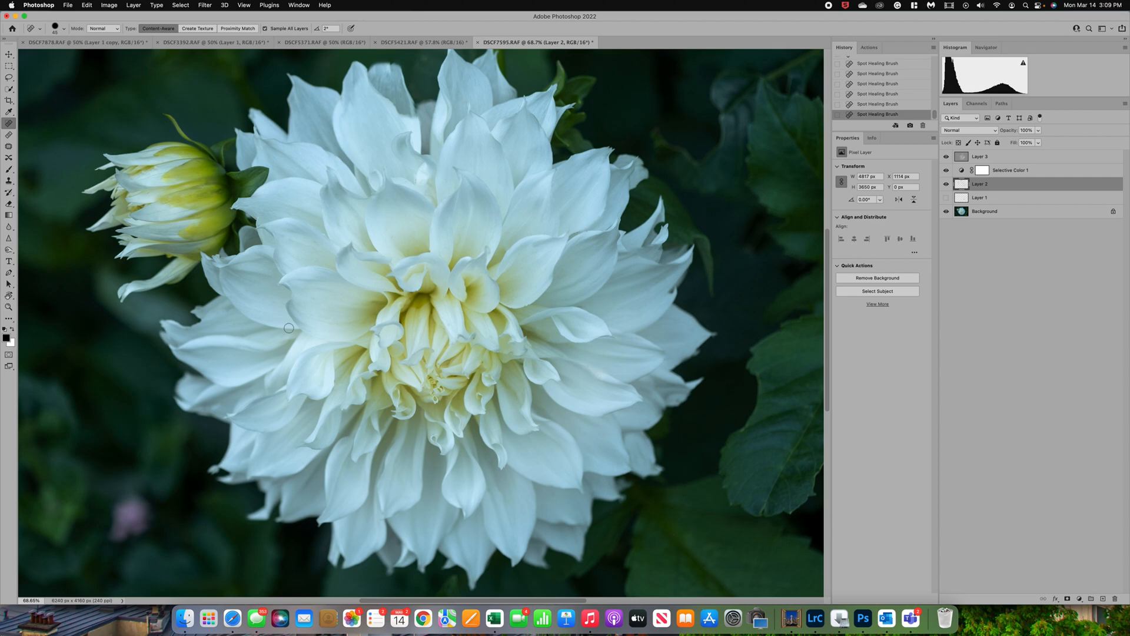
Compare the whole photo with Layer 2, the Selective Color adjustment and Layer 3 each hidden and shown
scroll(517, 189, "down", 2)
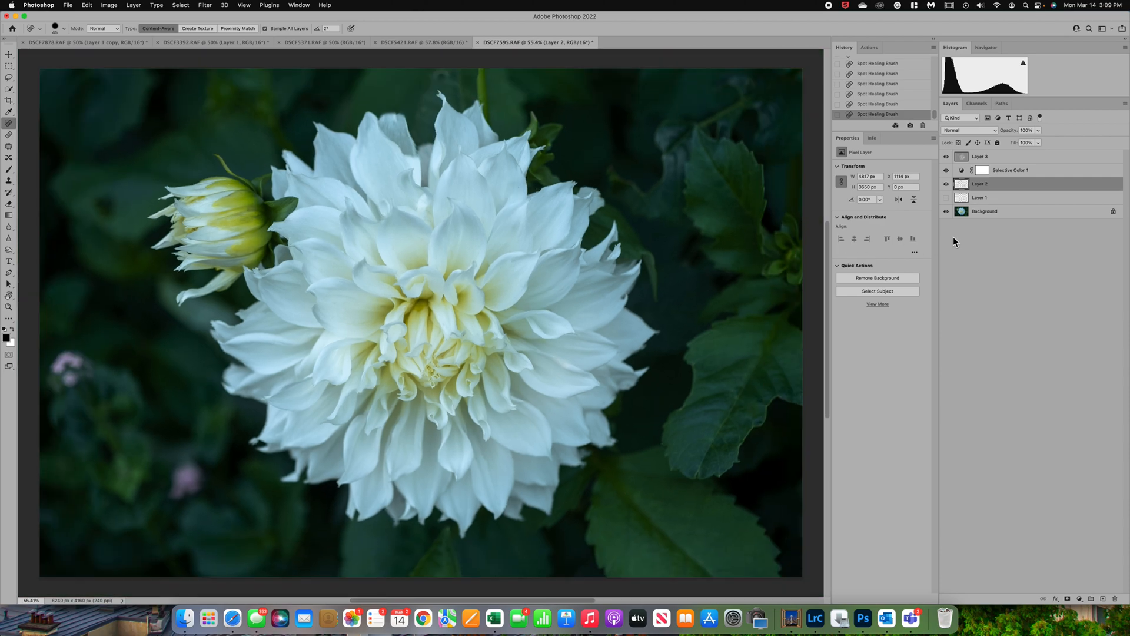
left_click(947, 184)
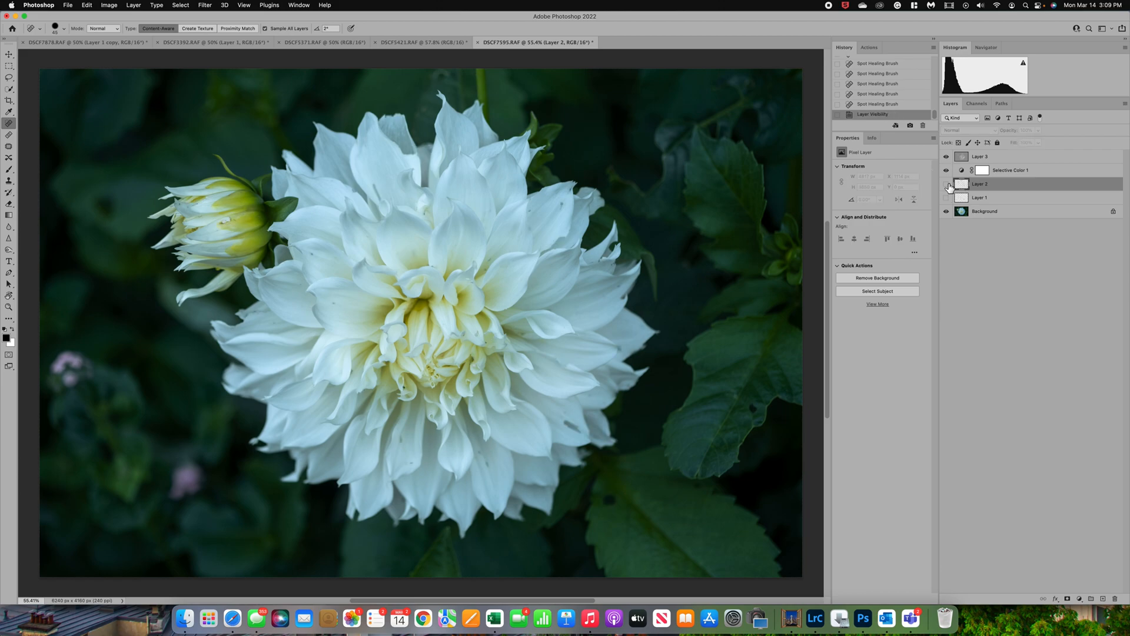
left_click(947, 184)
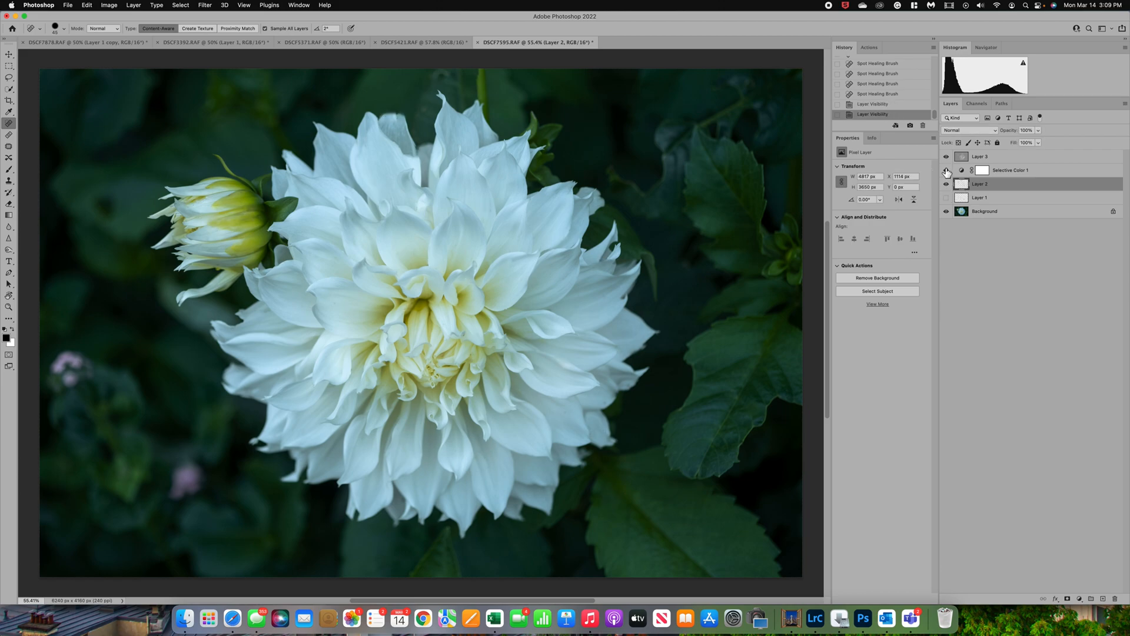
left_click(946, 170)
left_click(946, 171)
left_click(947, 157)
left_click(947, 156)
Crop both sides of the photo to about 5104 x 4160 px, keeping the full height
left_click(970, 158)
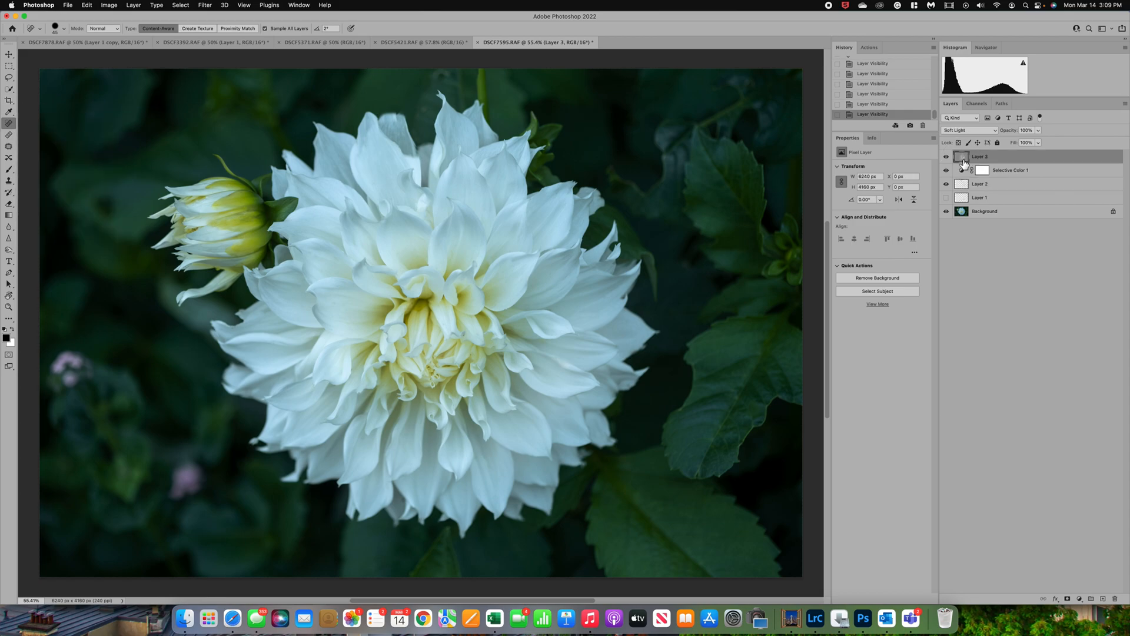
left_click(8, 101)
left_click_drag(40, 318, 78, 318)
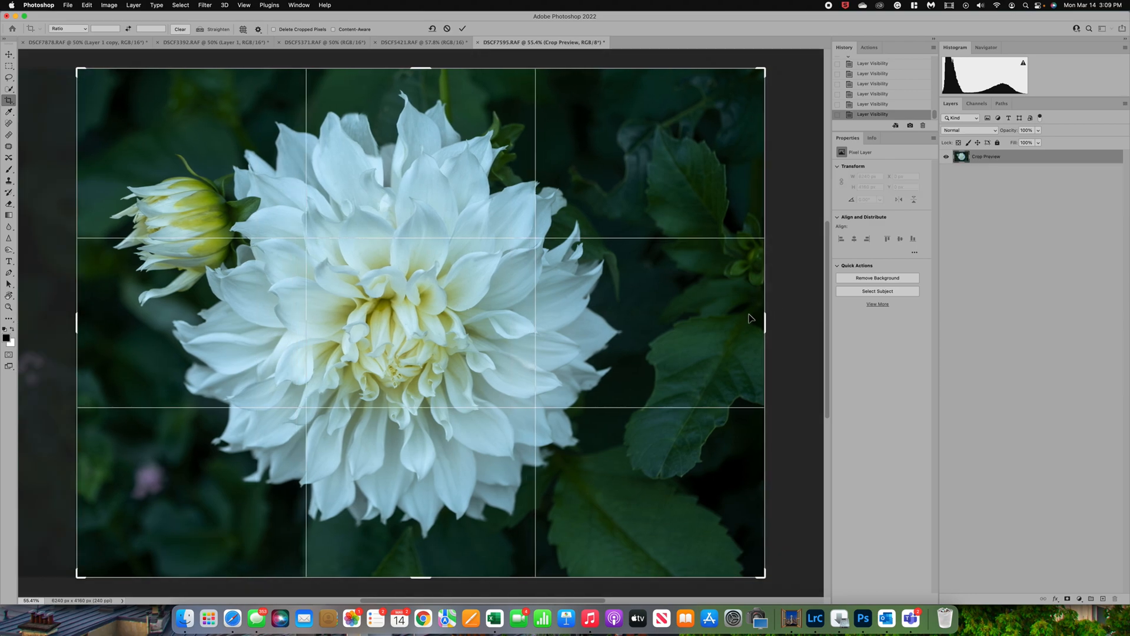
left_click_drag(766, 322, 736, 323)
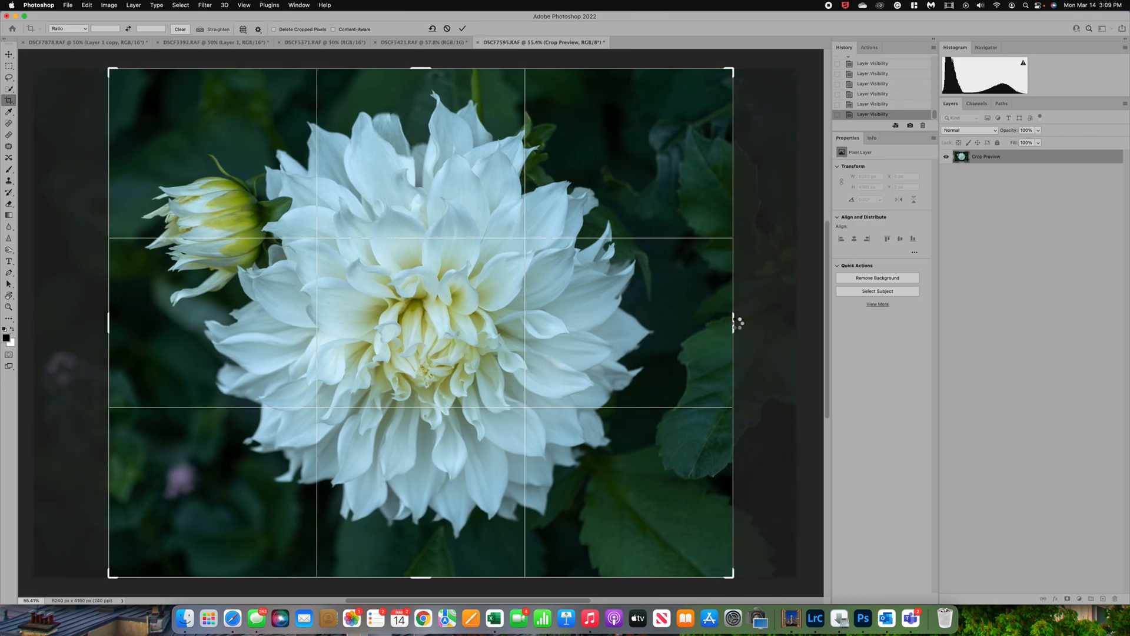
key("Return")
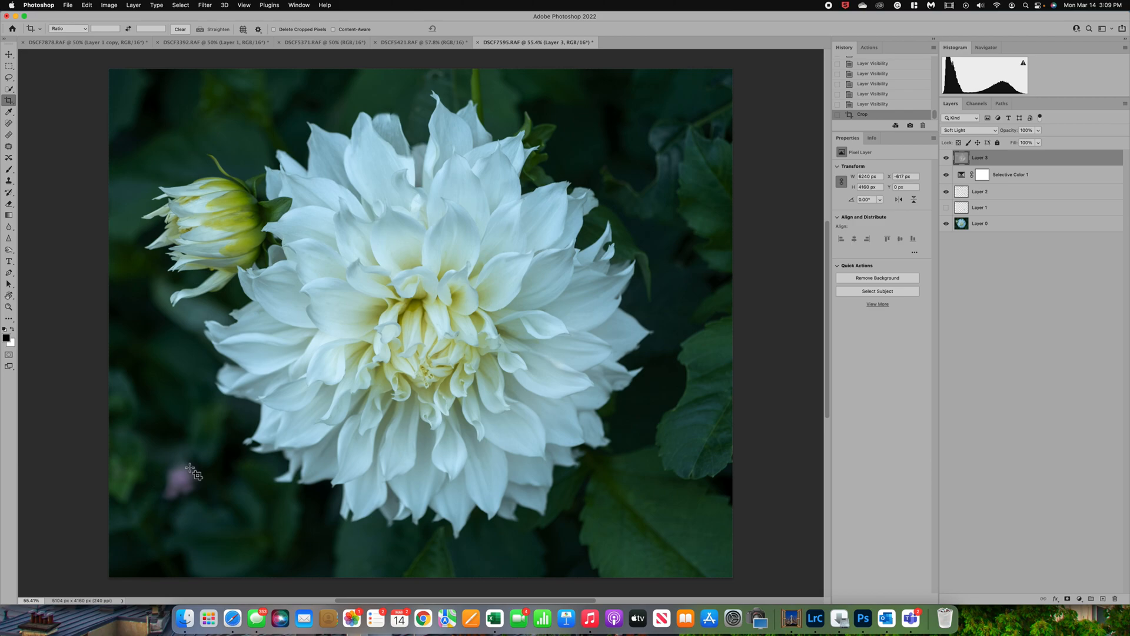
Create a new layer above Layer 3 and name it Background
left_click(1103, 599)
left_click(987, 160)
double_click(987, 160)
type("Backg")
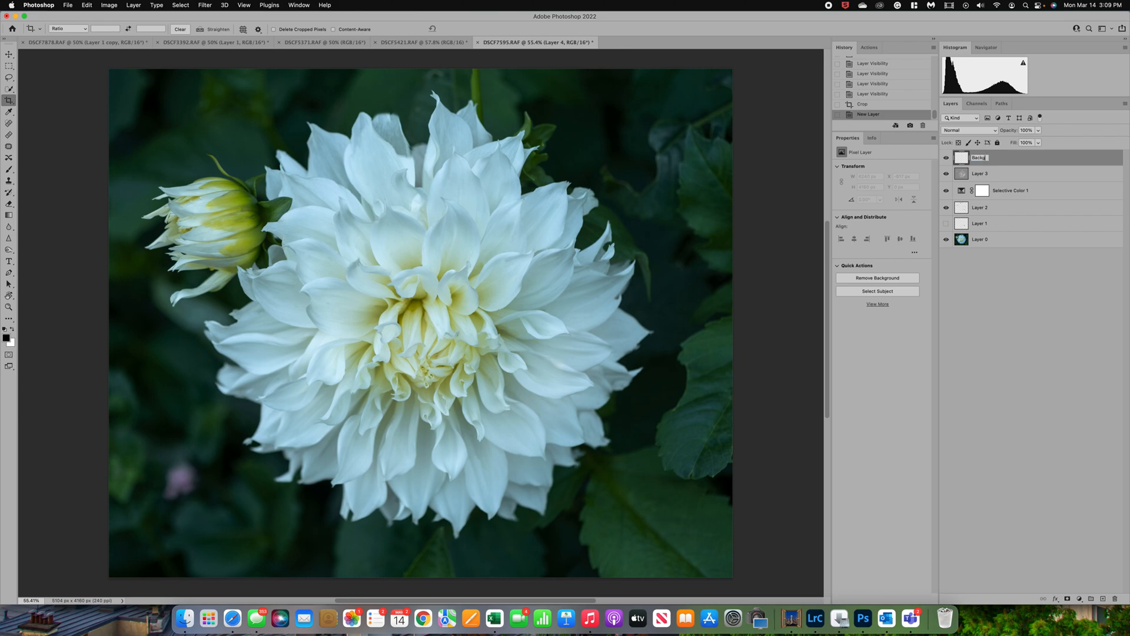
type("round")
key("Return")
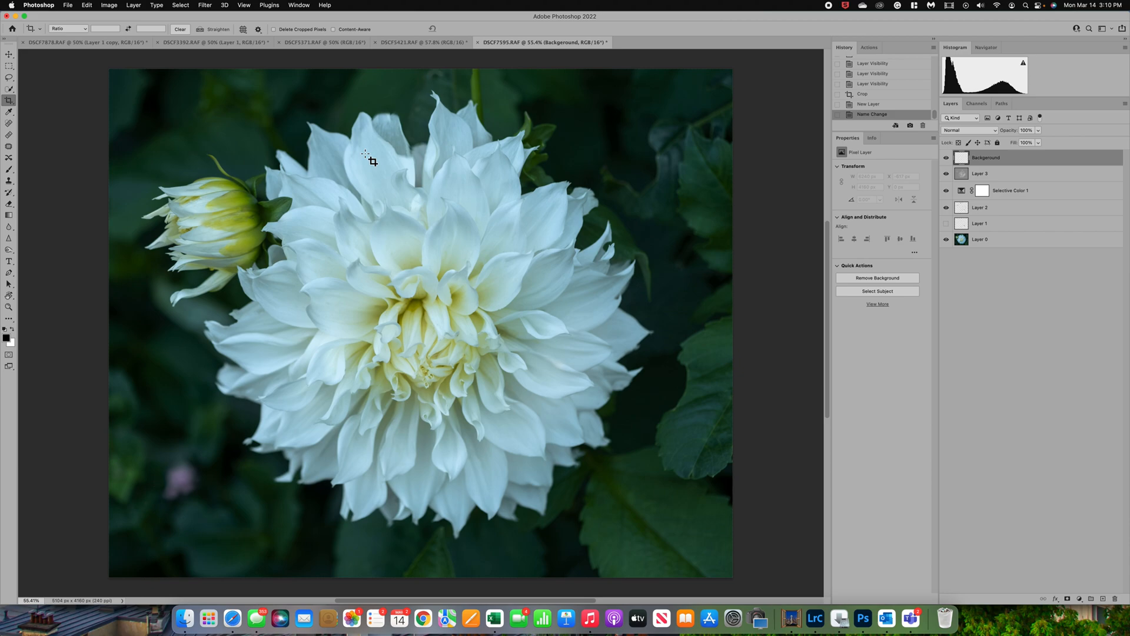
Clone dark foliage over the pink flower in the lower-left background with a 400 px Clone Stamp at 80% opacity
left_click(10, 182)
key("8")
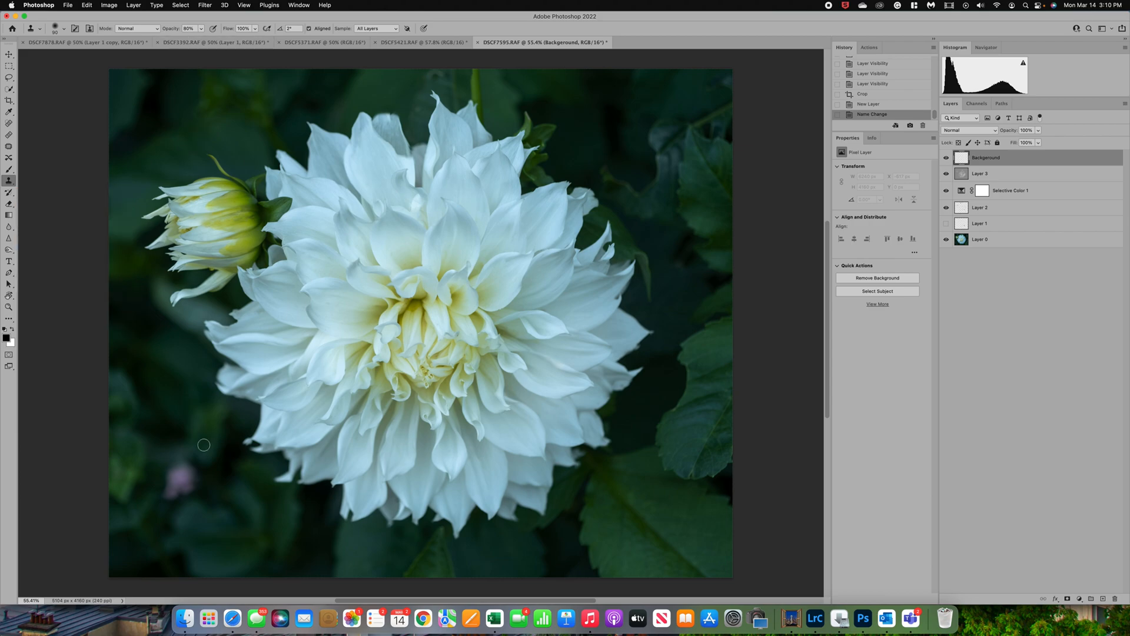
key("bracketright")
key("bracketright")
key("bracketright")
key("bracketright")
key("bracketright")
key("bracketright")
key("bracketright")
left_click(153, 534, "alt")
mouse_move(172, 489)
left_mouse_down()
mouse_move(185, 450)
mouse_move(179, 478)
mouse_move(214, 442)
mouse_move(187, 451)
left_mouse_up()
left_click(156, 422, "alt")
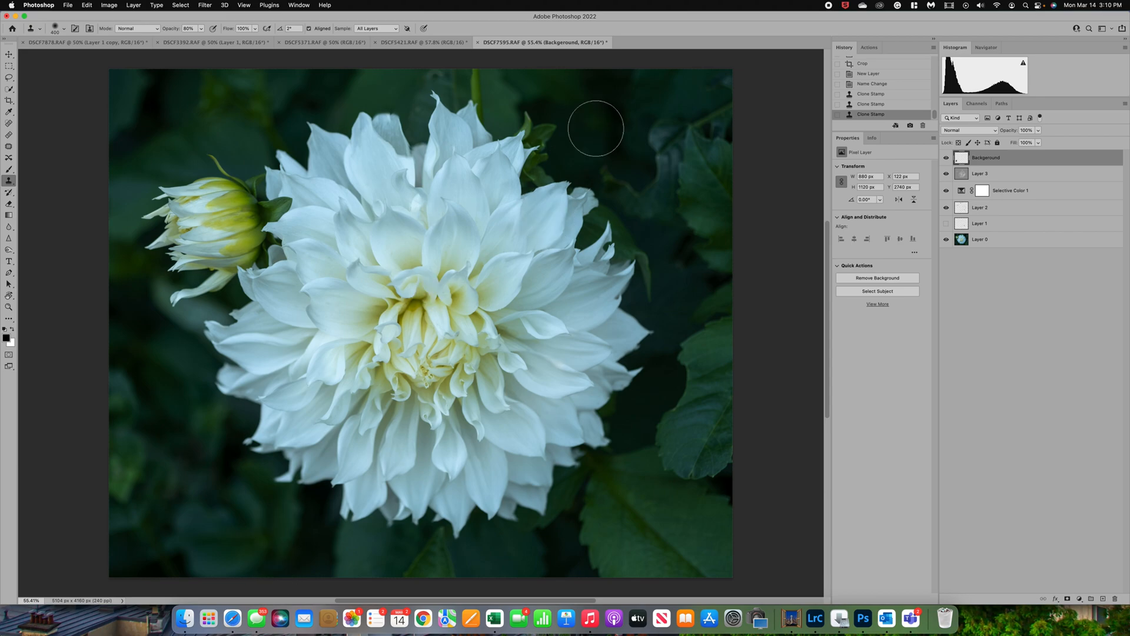
scroll(497, 94, "up", 3)
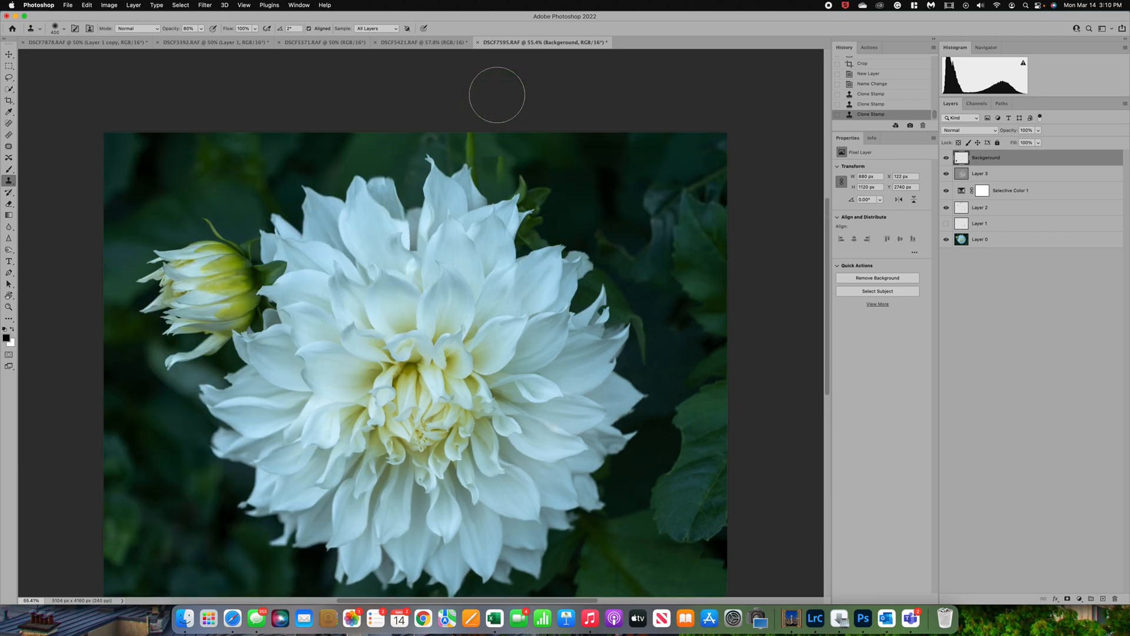
Clone dark foliage over the green stem above the flower's top petals with a 100 px Clone Stamp at 80% opacity
scroll(482, 180, "up", 1)
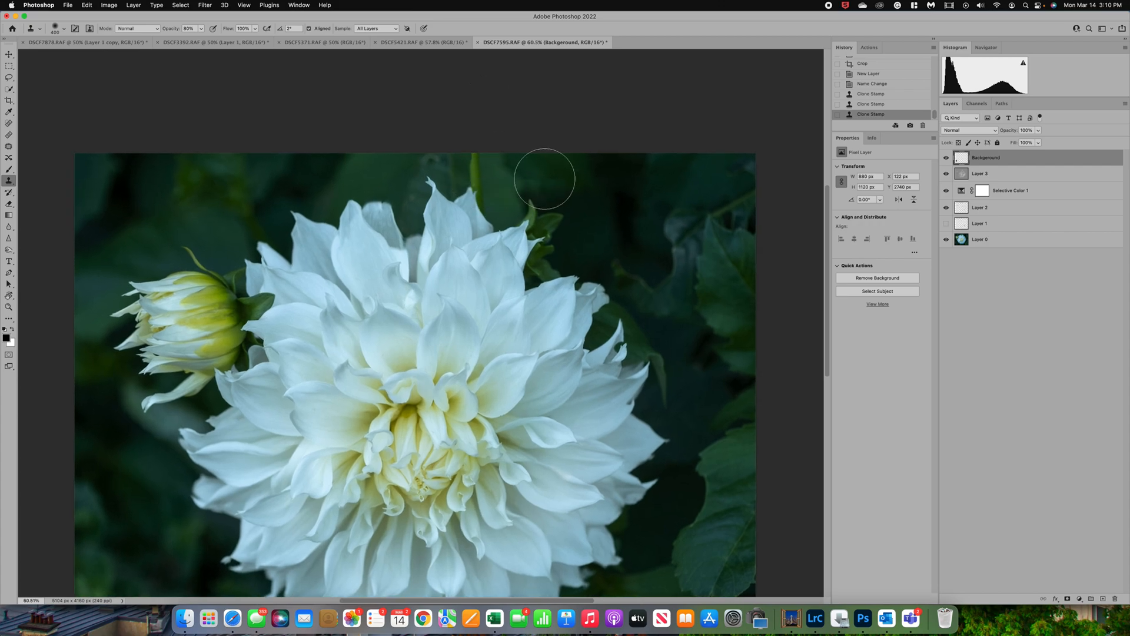
key("bracketleft")
key("bracketleft")
key("bracketleft")
key("bracketleft")
key("bracketleft")
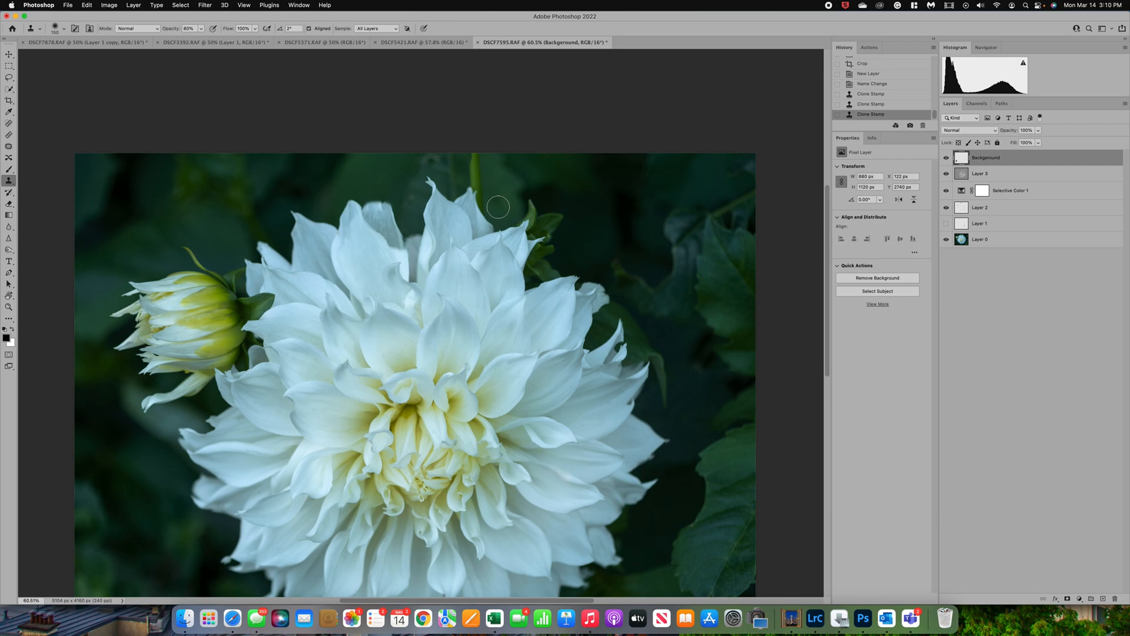
key("bracketleft")
key("bracketleft")
left_click_drag(481, 176, 480, 184)
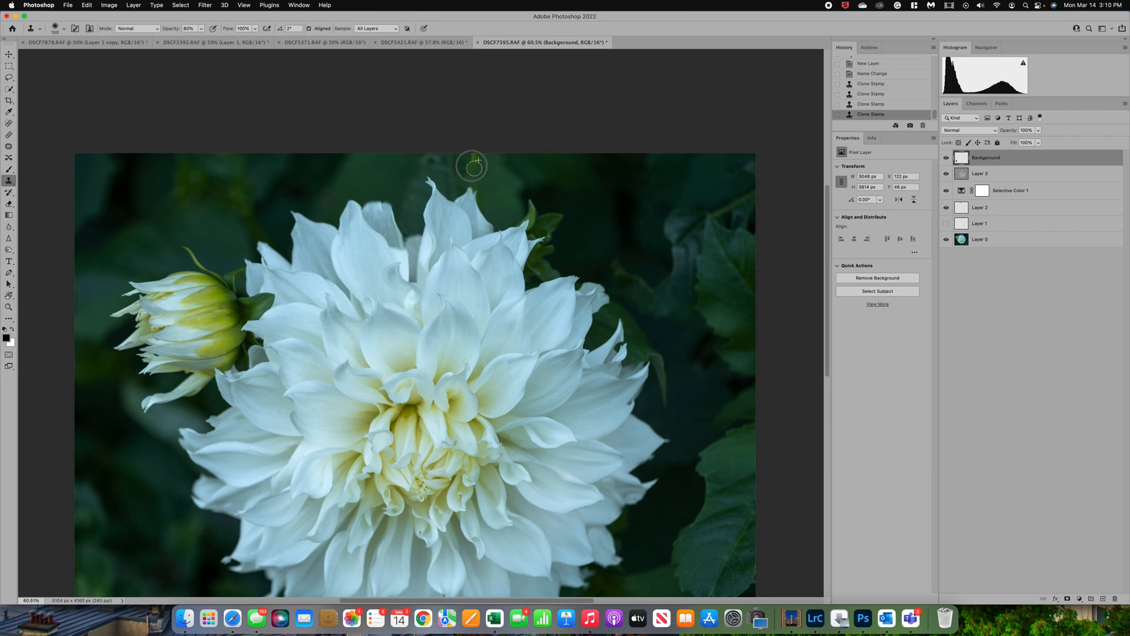
left_click_drag(471, 175, 478, 161)
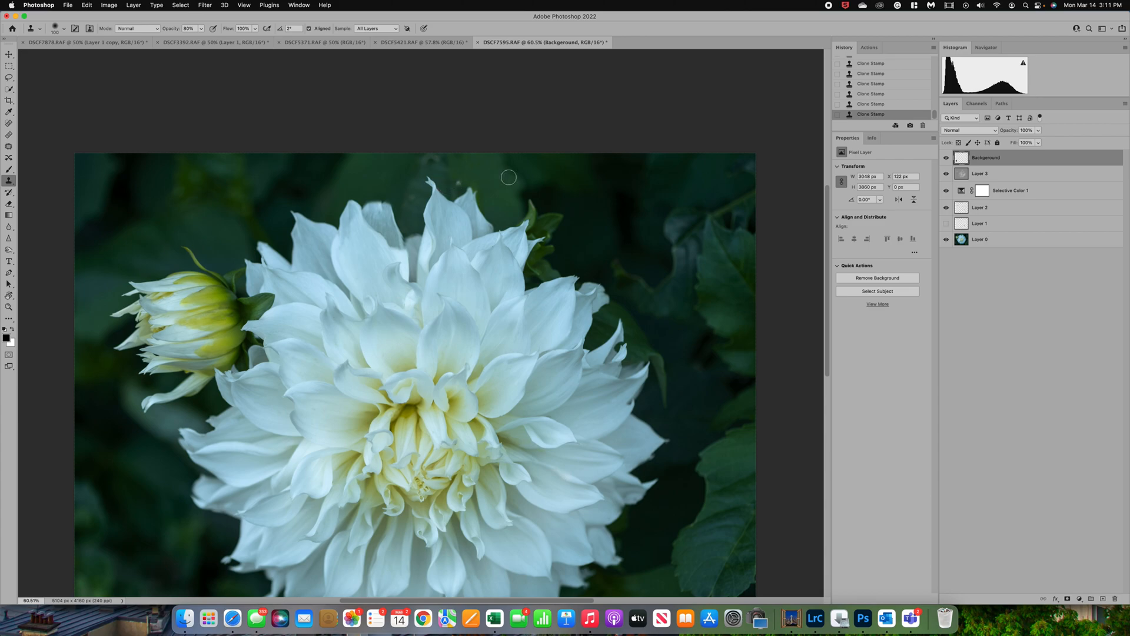
Undo the last clone stroke and touch up the background around the top petal tips with a smaller Clone Stamp
key("super+z")
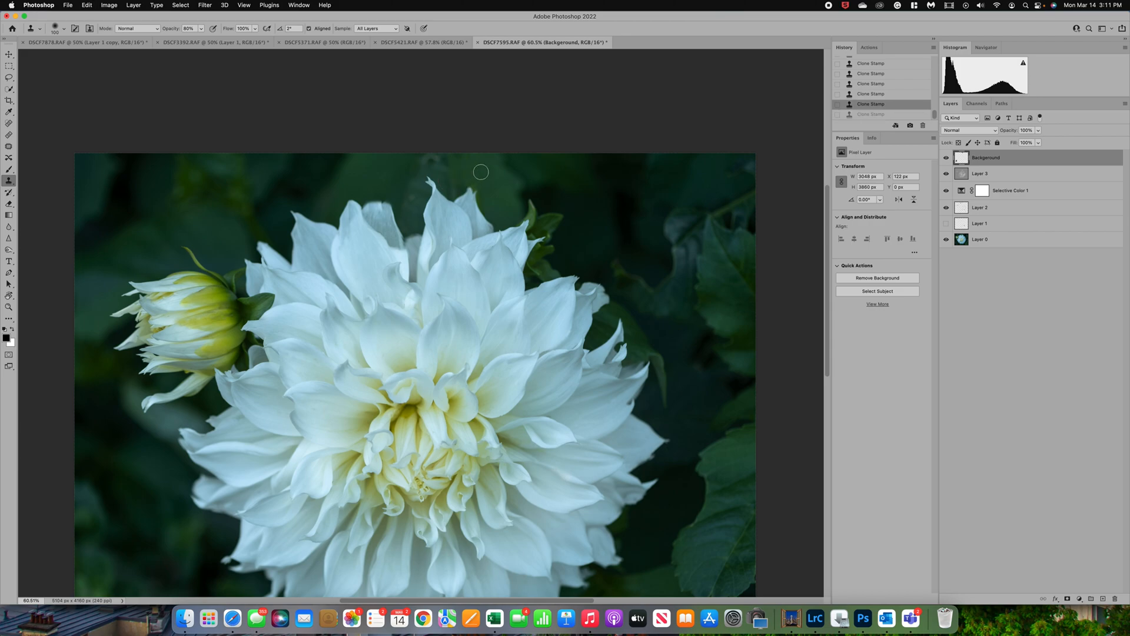
key("bracketleft")
key("bracketleft")
left_click(458, 188)
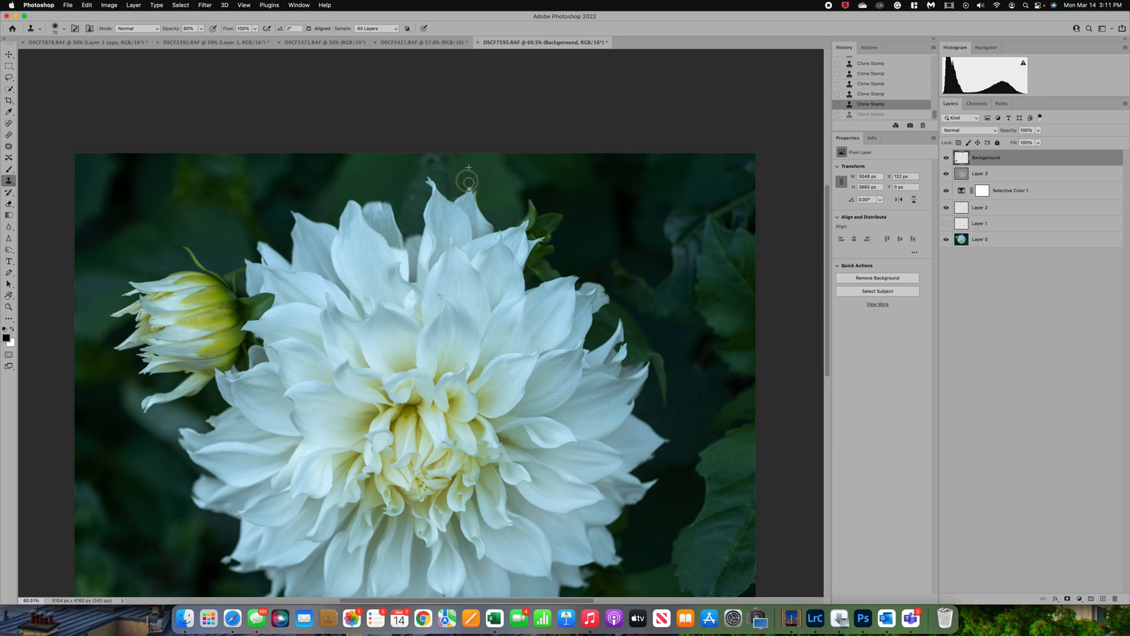
left_click(469, 182)
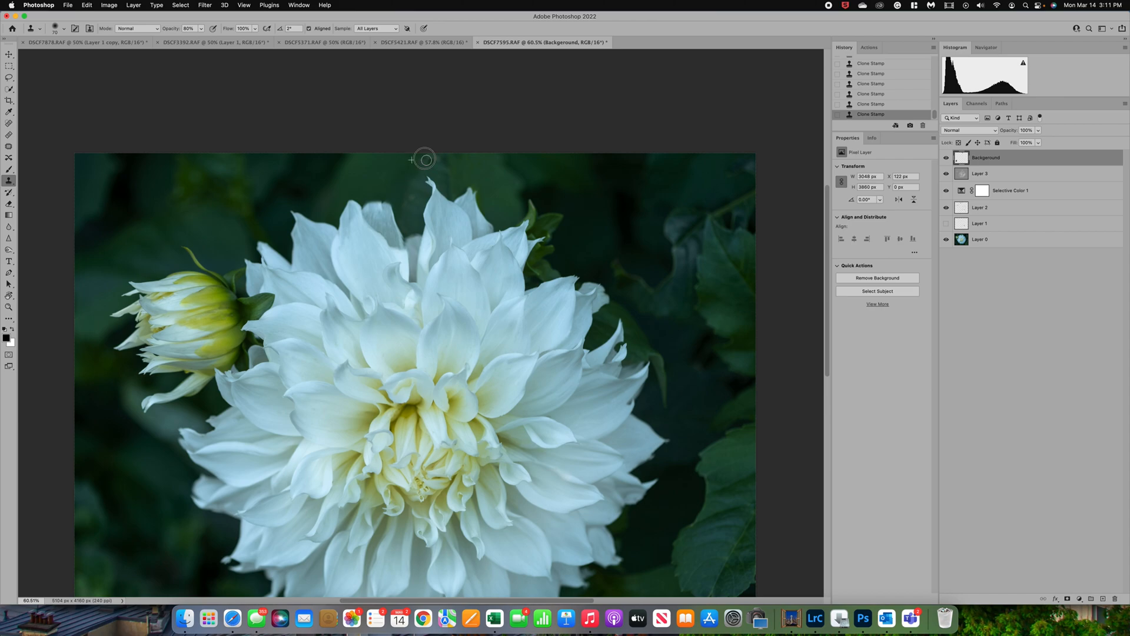
mouse_move(441, 159)
left_mouse_down()
mouse_move(422, 159)
mouse_move(444, 159)
left_mouse_up()
scroll(590, 300, "down", 3)
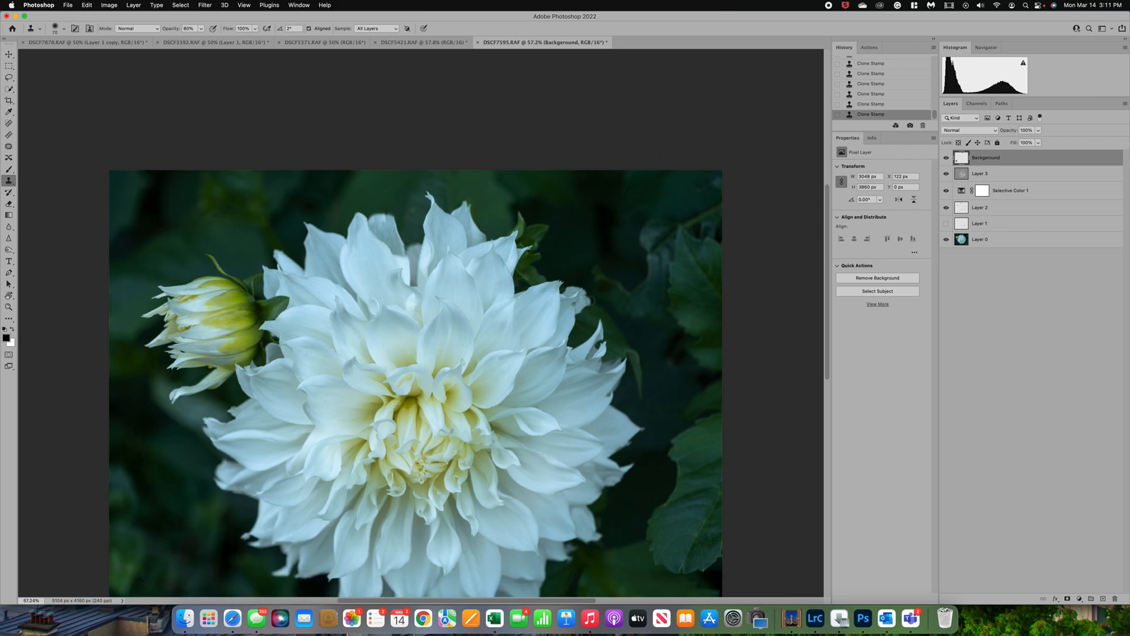
scroll(591, 300, "down", 2)
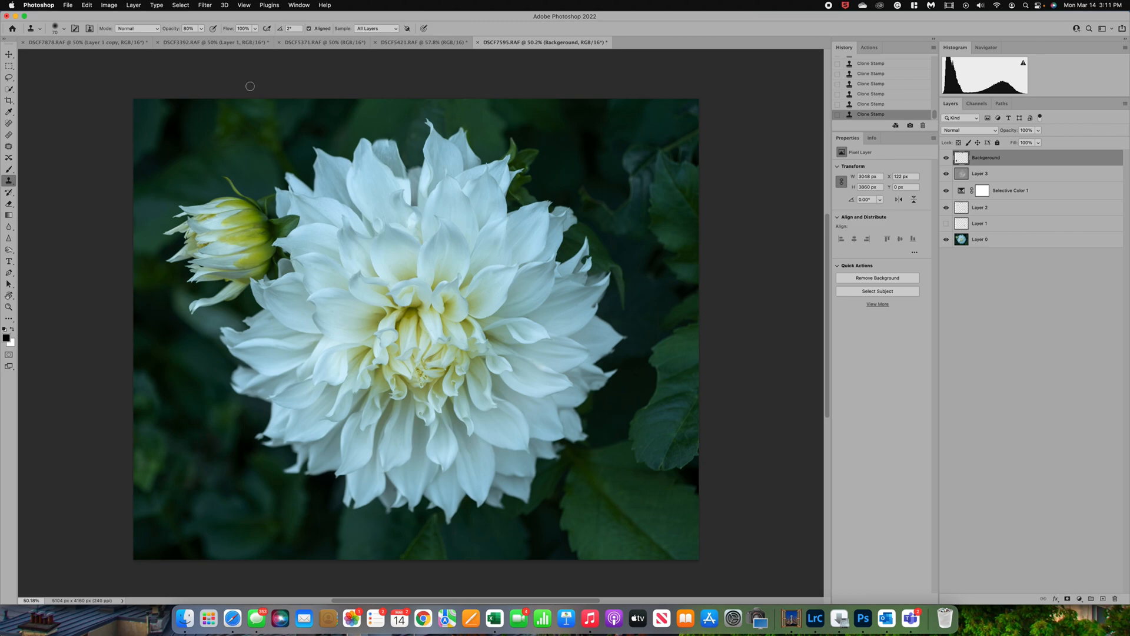
Switch to the purple anemone photo DSCF7878.RAF and compare it with Layer 1 copy hidden and shown
left_click(89, 44)
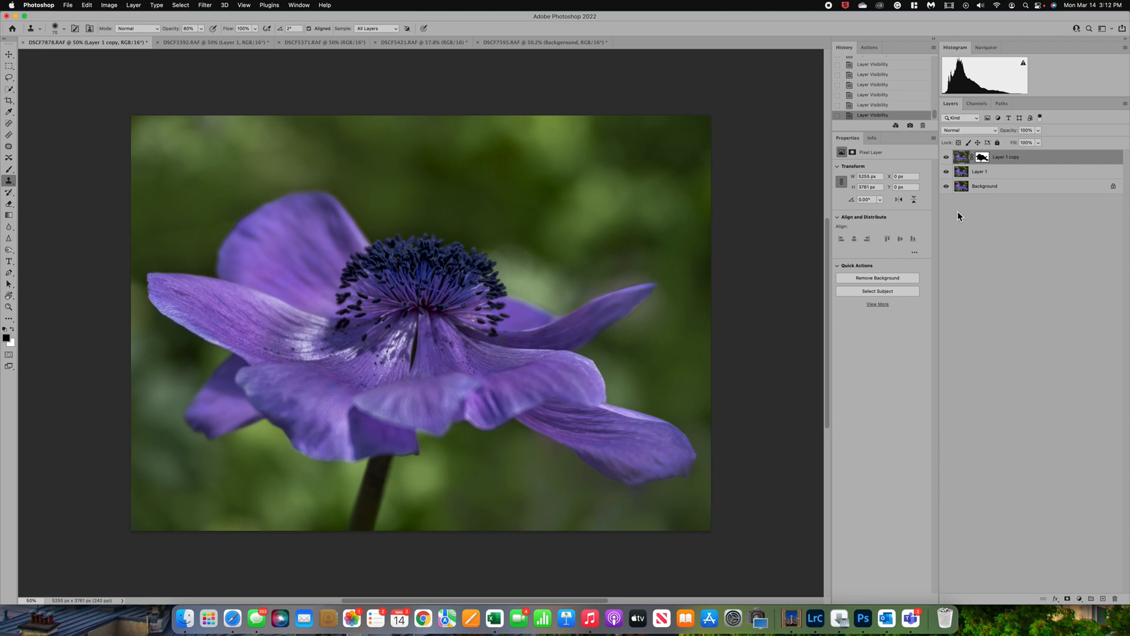
left_click(945, 172)
left_click(946, 157)
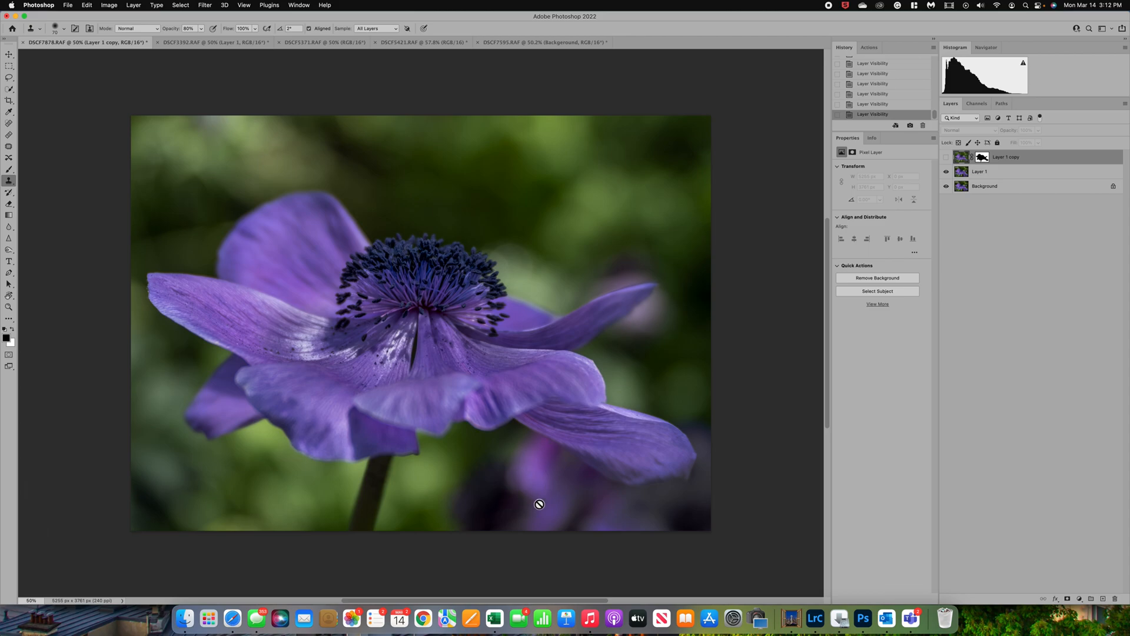
left_click(947, 156)
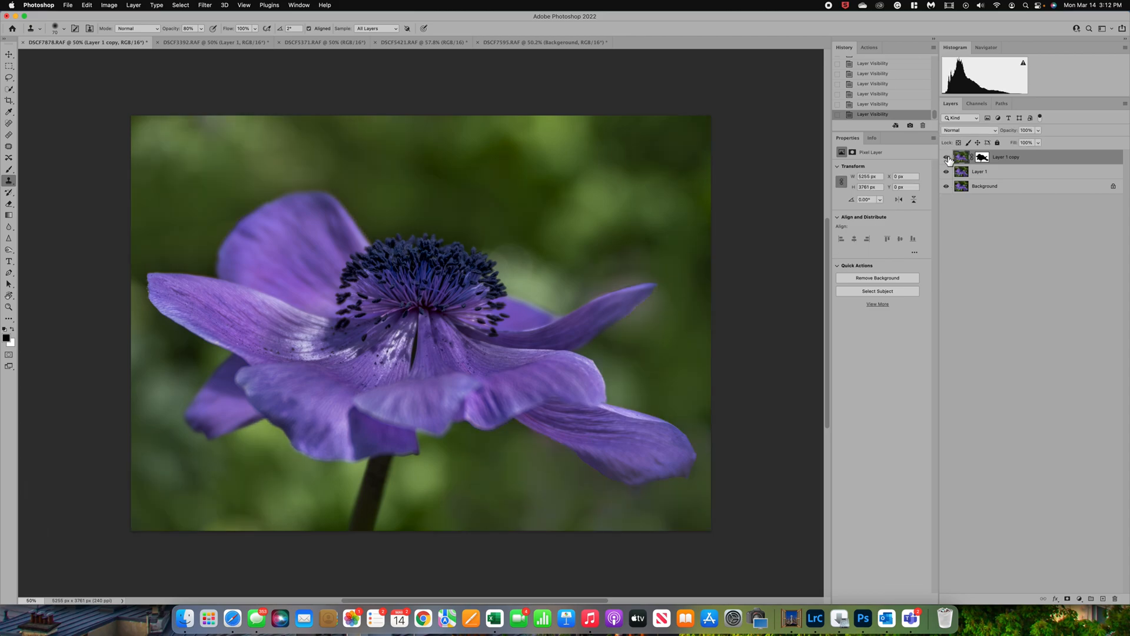
Hide Layer 1 copy and duplicate Layer 1
left_click(946, 157)
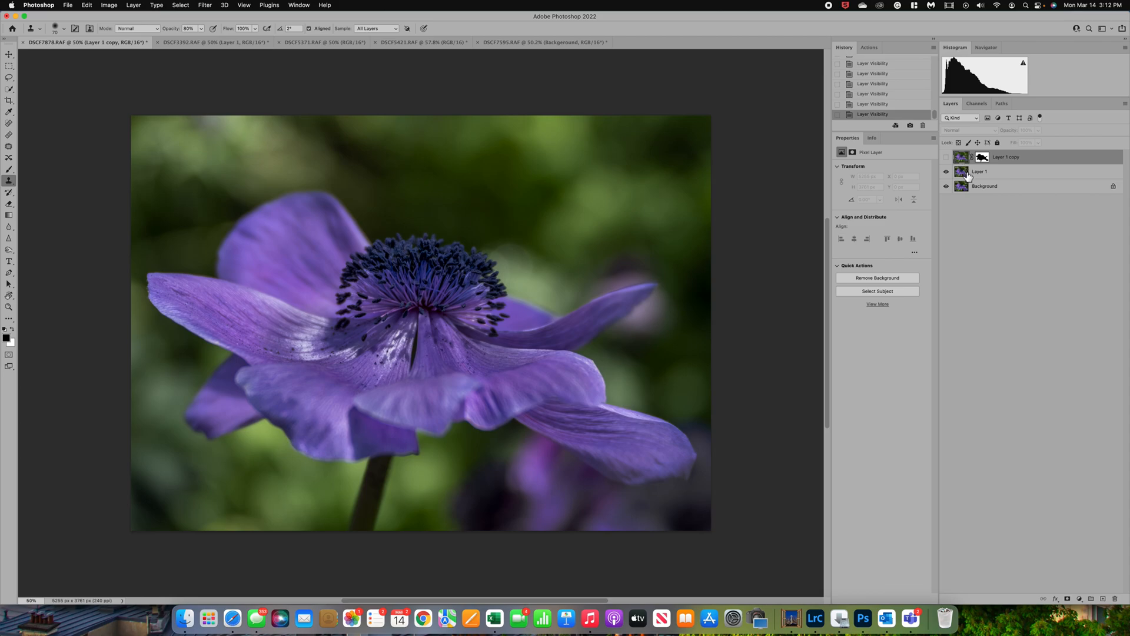
left_click(969, 173)
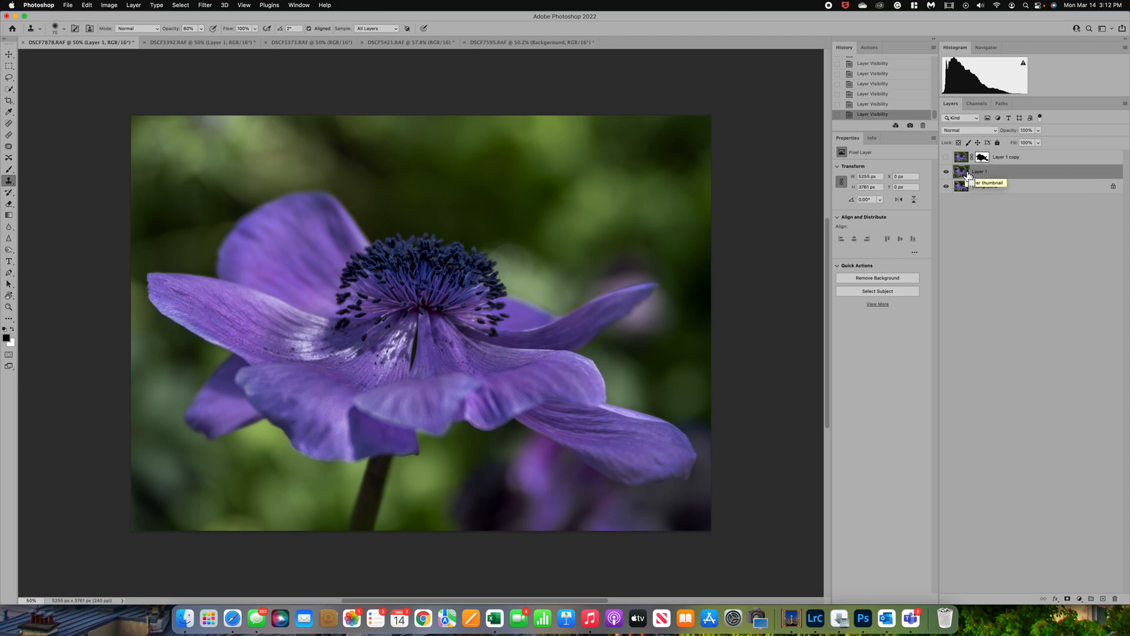
key("super+j")
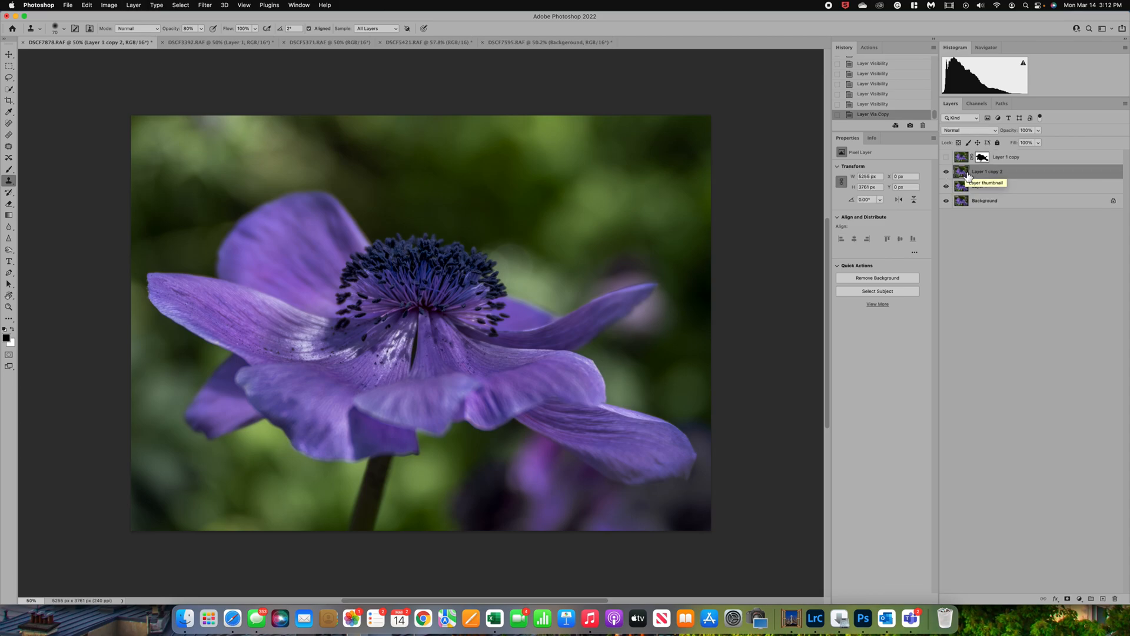
Select the anemone with Select Subject and add its whole stem to the selection with the Quick Selection tool
left_click(180, 6)
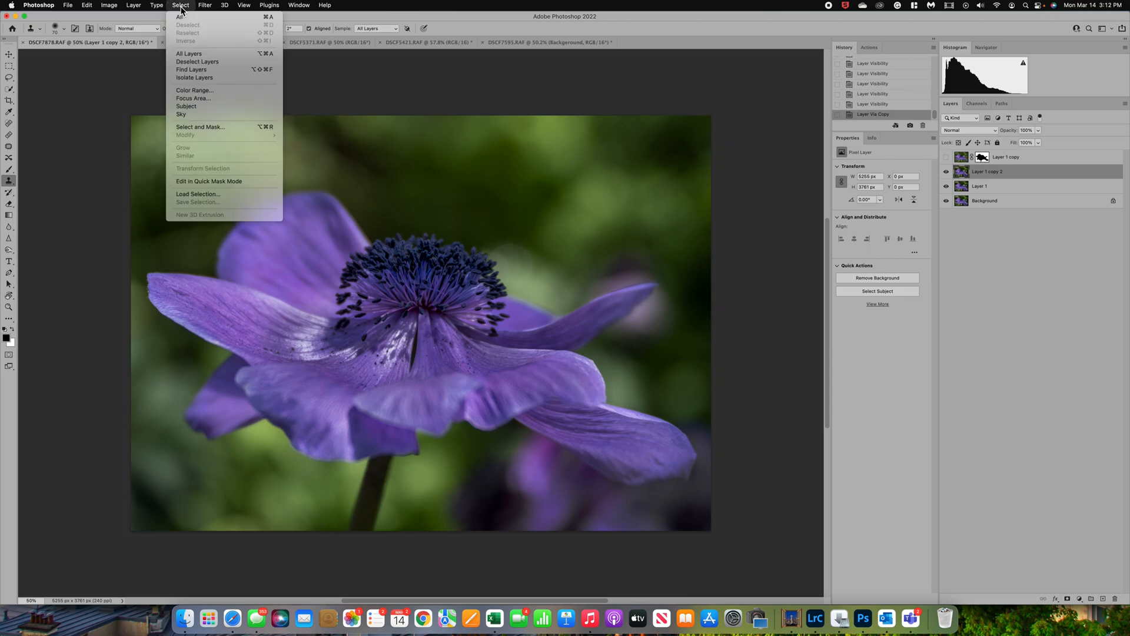
left_click(191, 109)
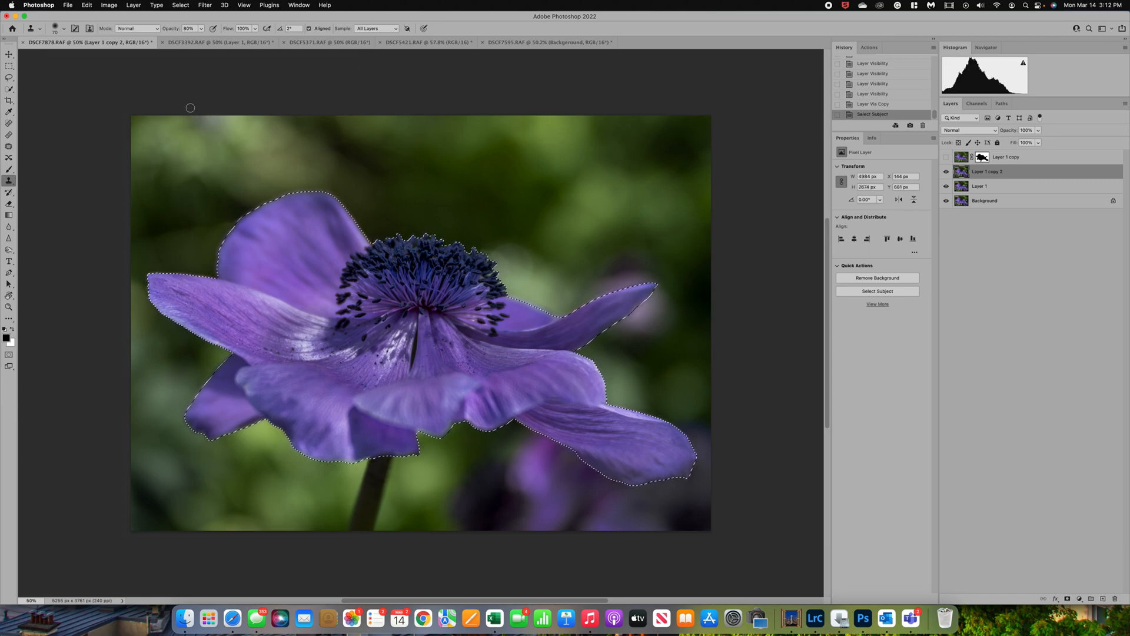
left_click(9, 89)
left_click(70, 28)
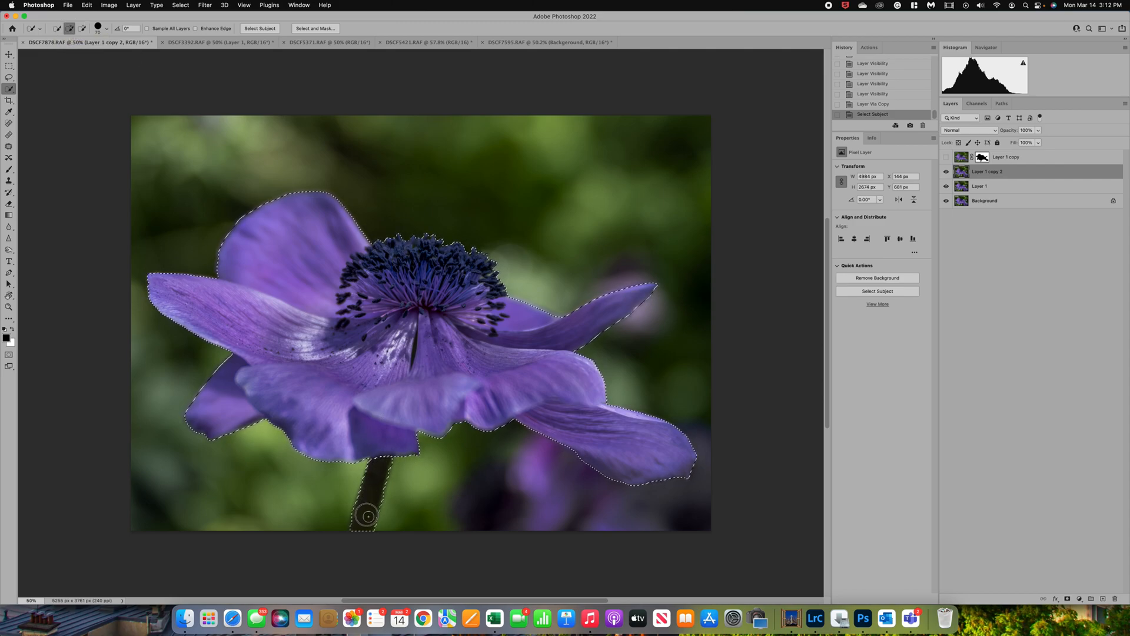
left_click_drag(361, 514, 360, 522)
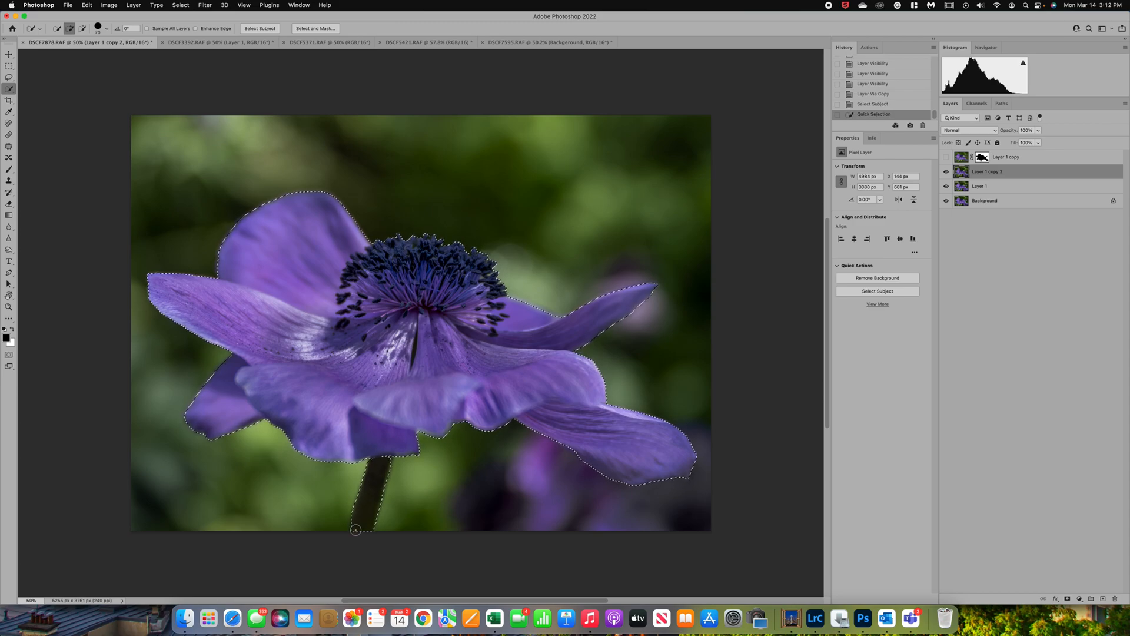
left_click(356, 530)
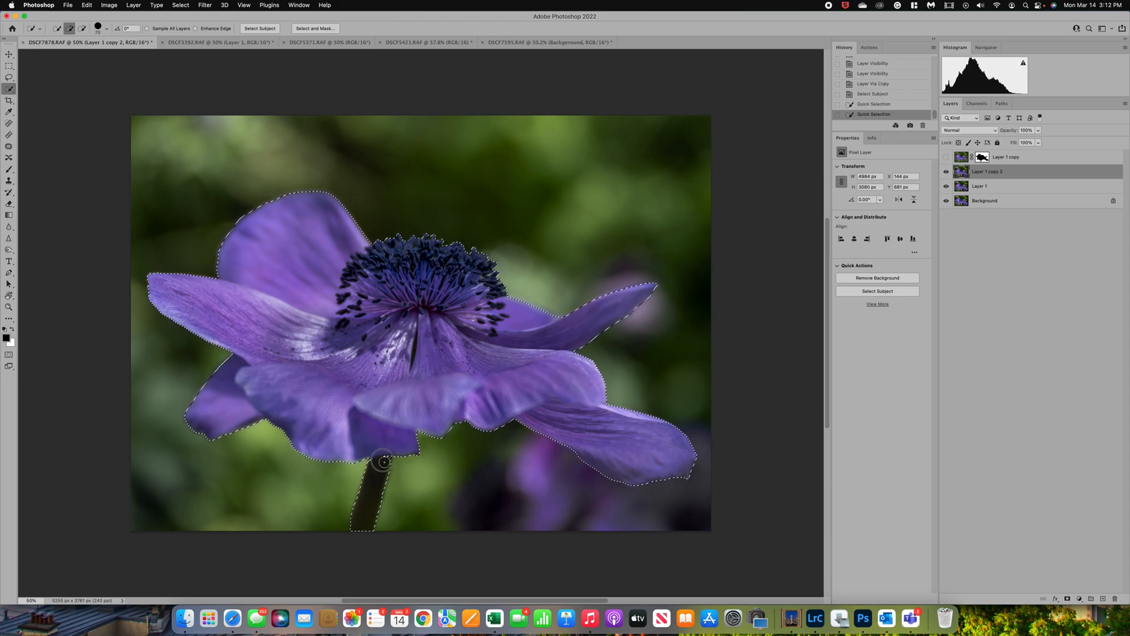
left_click(388, 455)
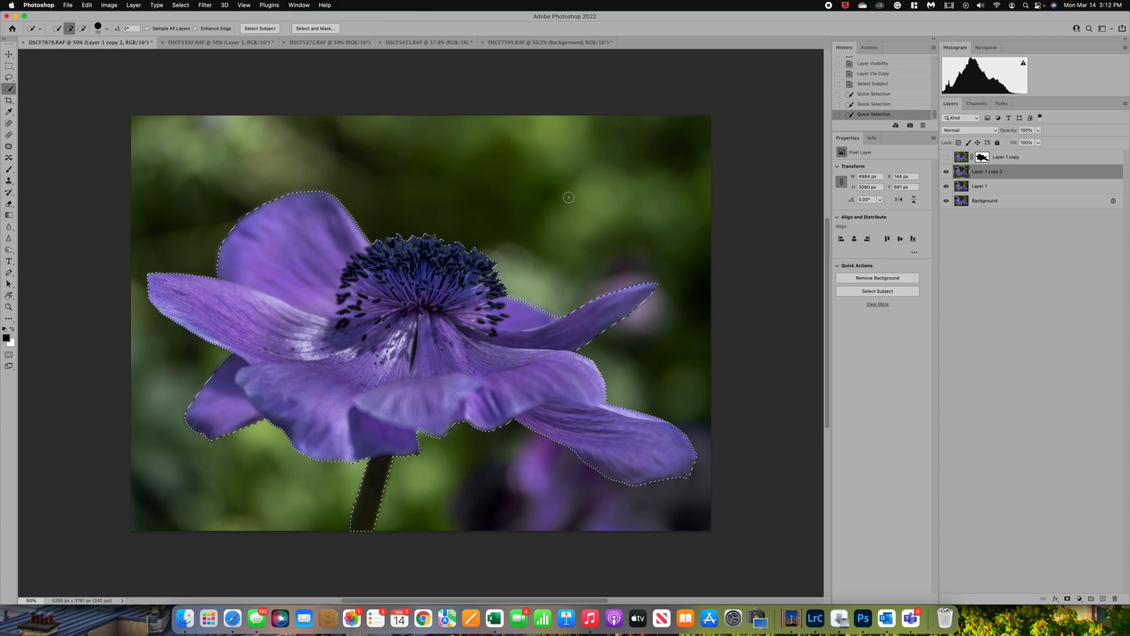
Invert the selection to the background and sample a green beneath the lower-left petals as the foreground color
left_click(180, 5)
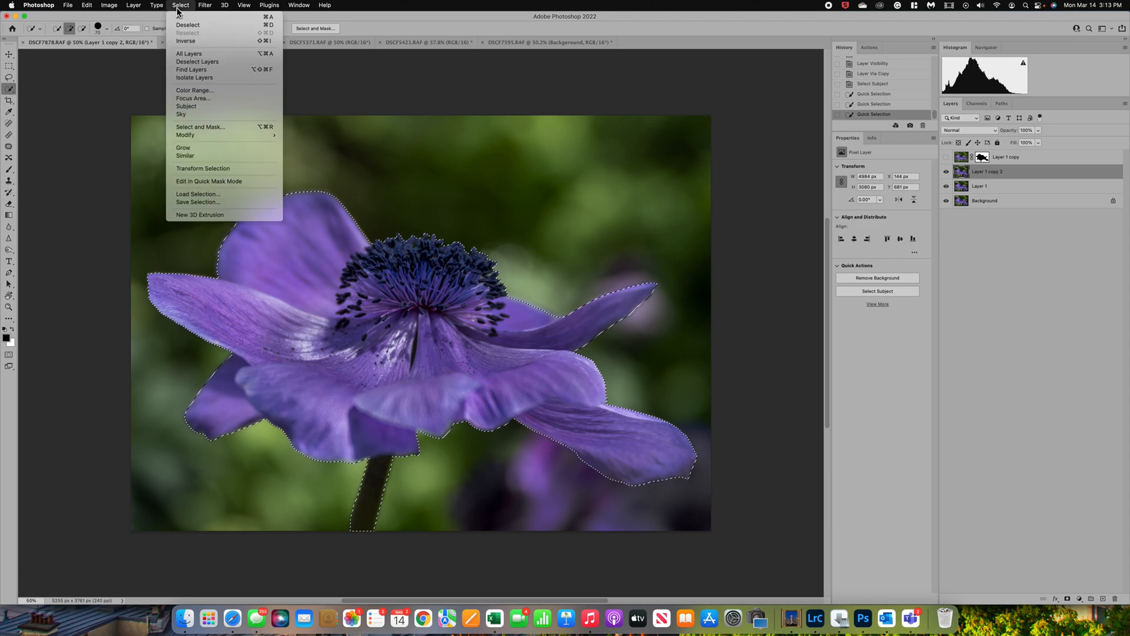
left_click(190, 44)
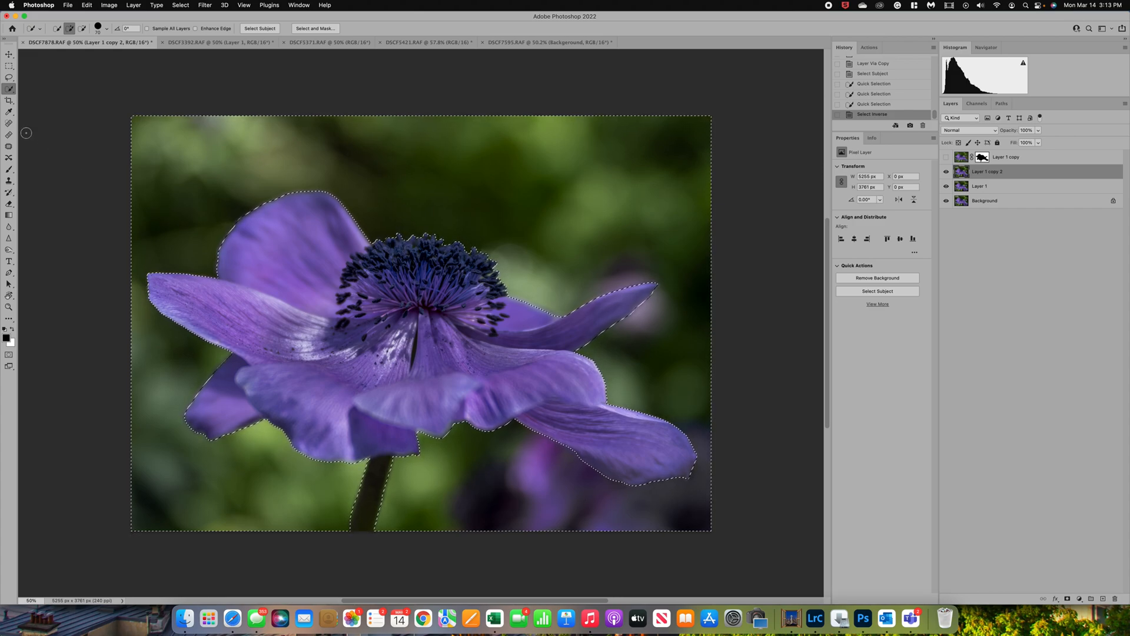
left_click(11, 116)
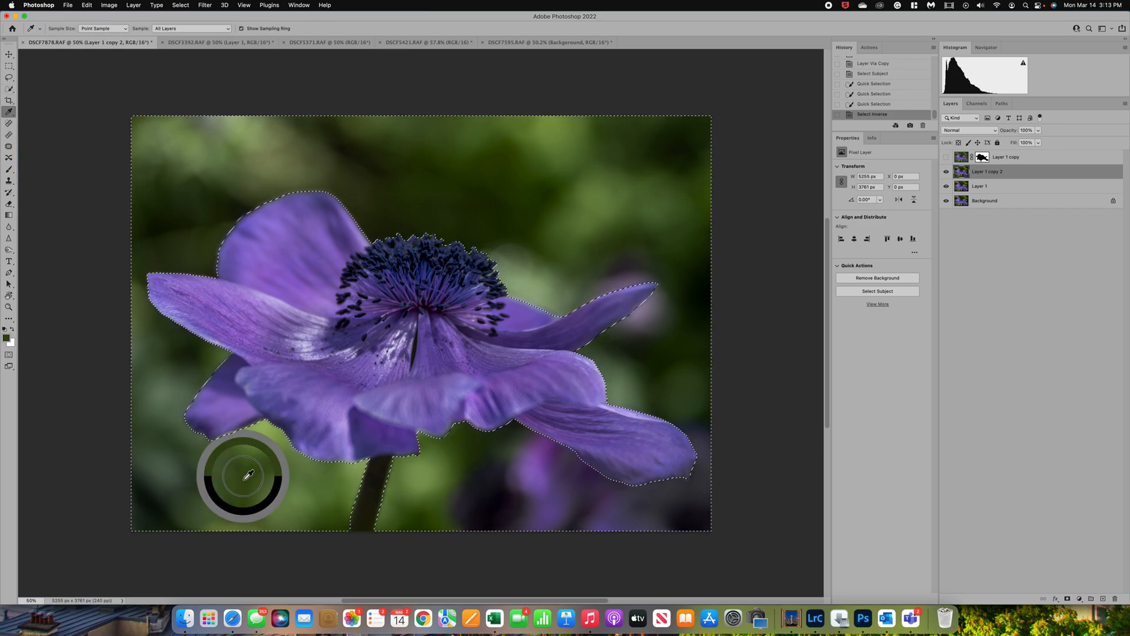
left_click(261, 481)
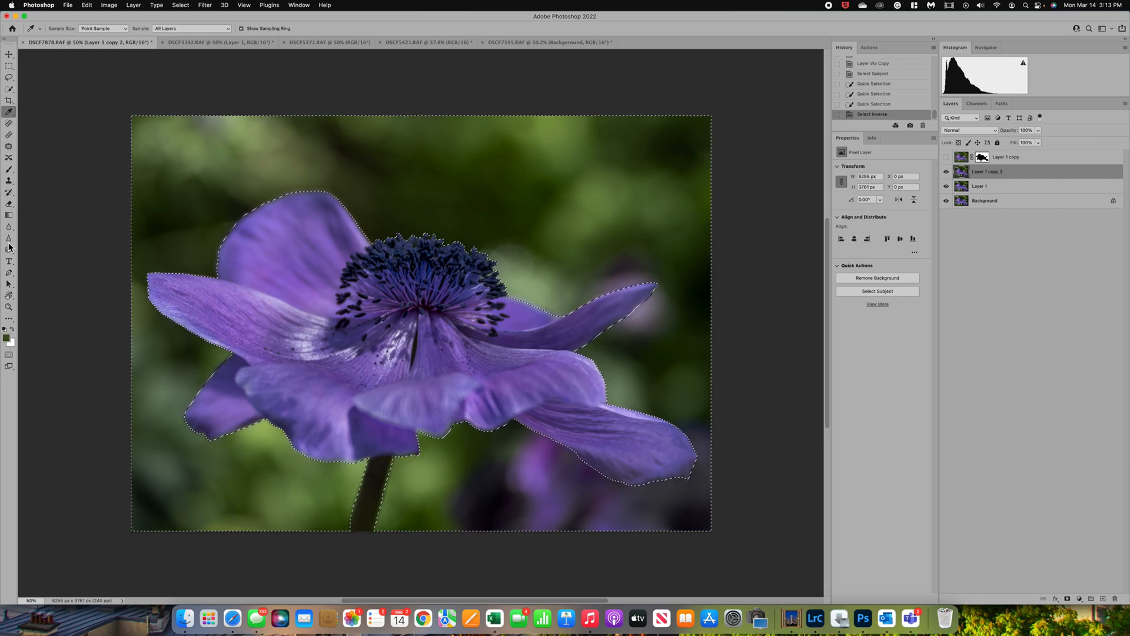
Paint the sampled green over the blurred purple flowers in the lower-right and right background, using a 500 px brush at 90% opacity
left_click(9, 172)
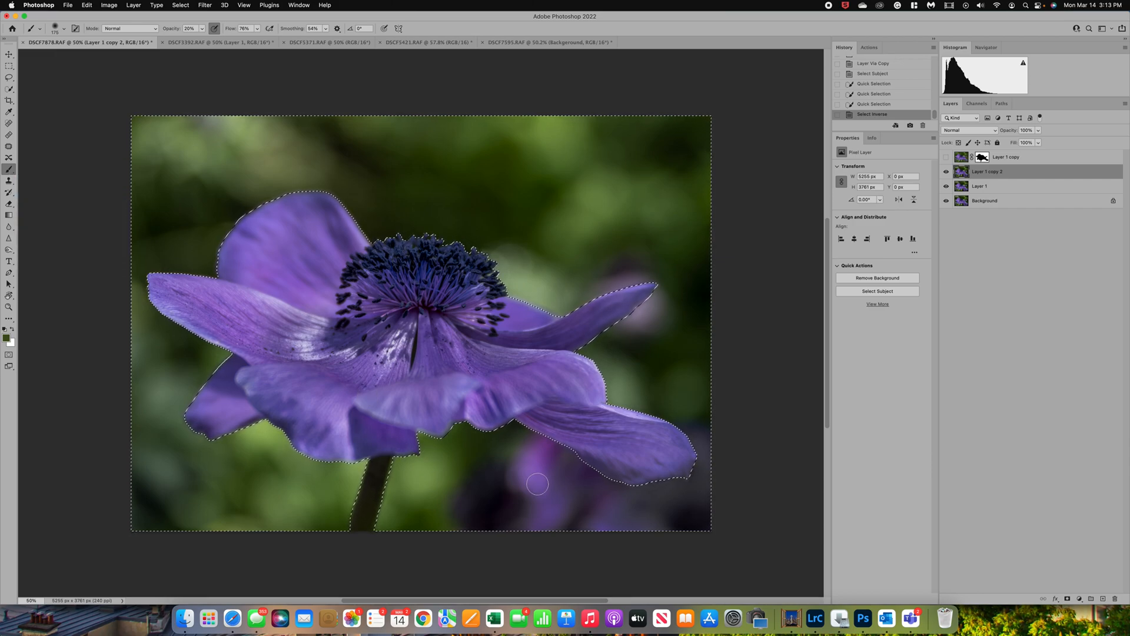
left_click(454, 491)
key("9")
key("bracketright")
key("bracketright")
key("bracketright")
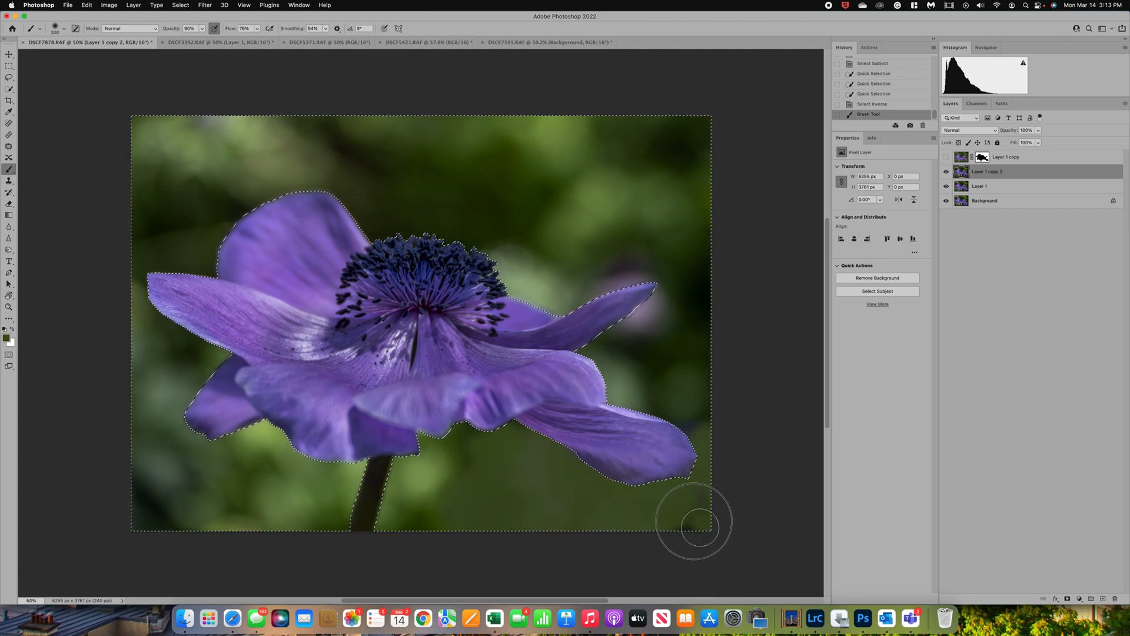
left_click_drag(699, 527, 640, 334)
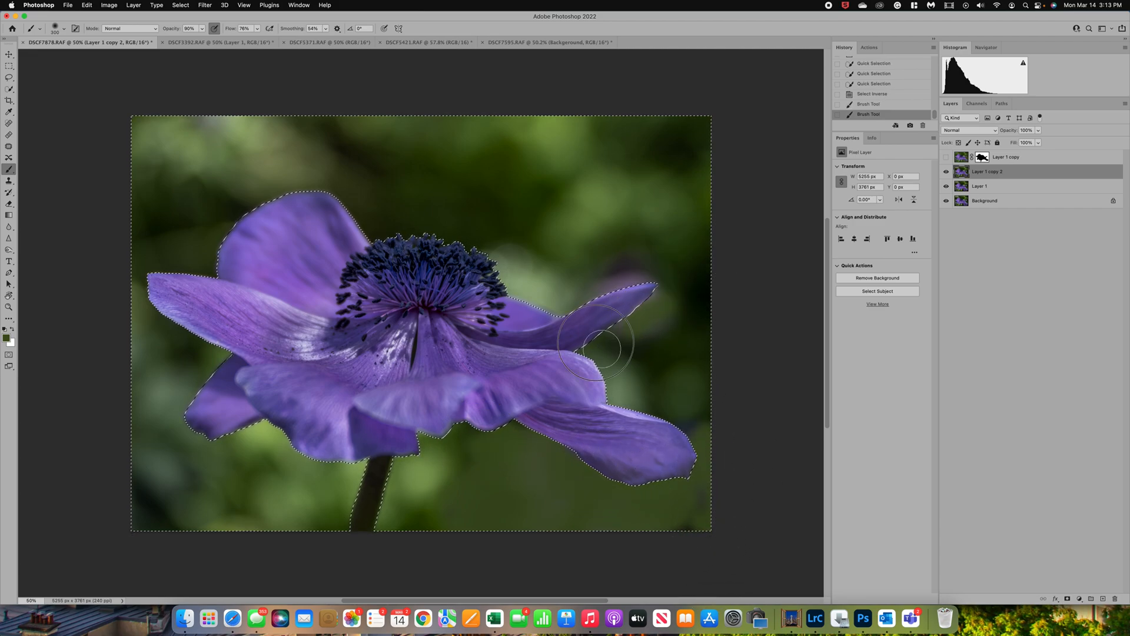
left_click_drag(601, 299, 716, 326)
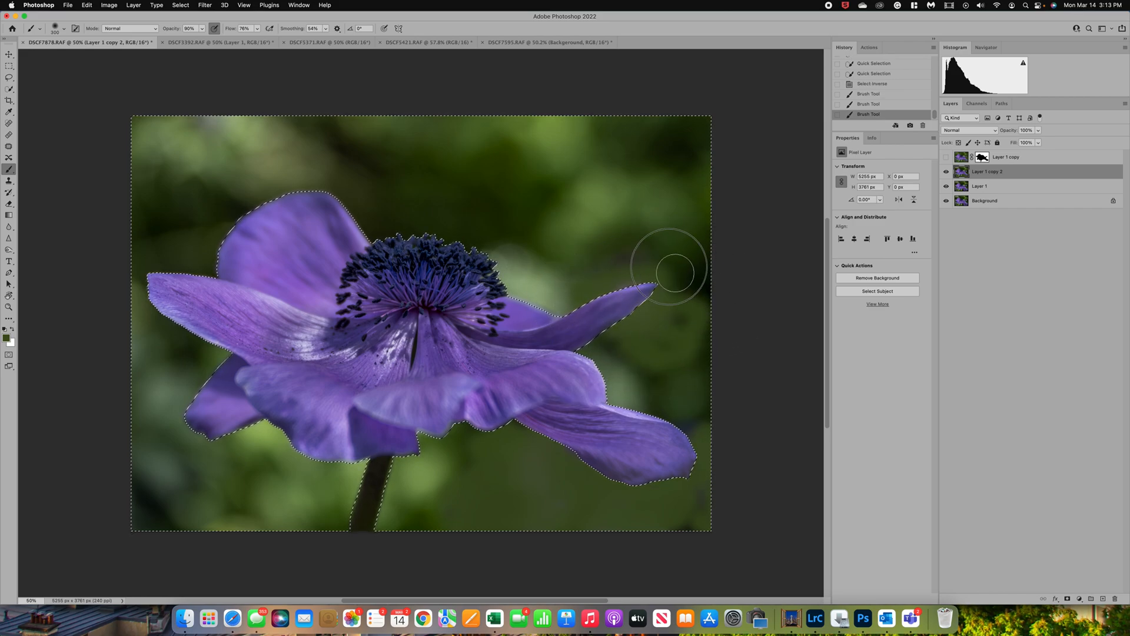
left_click_drag(664, 335, 676, 335)
Set the brush opacity to 45% and sample a lighter green from the upper-left background
left_click(202, 28)
left_click(183, 39)
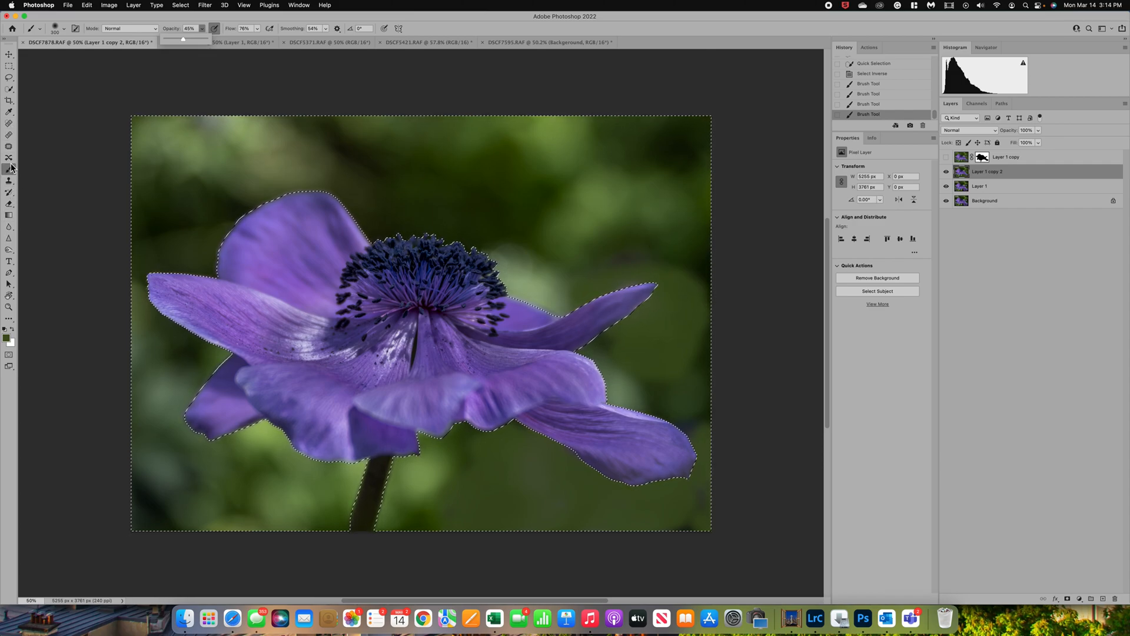
left_click(9, 112)
left_click(203, 152)
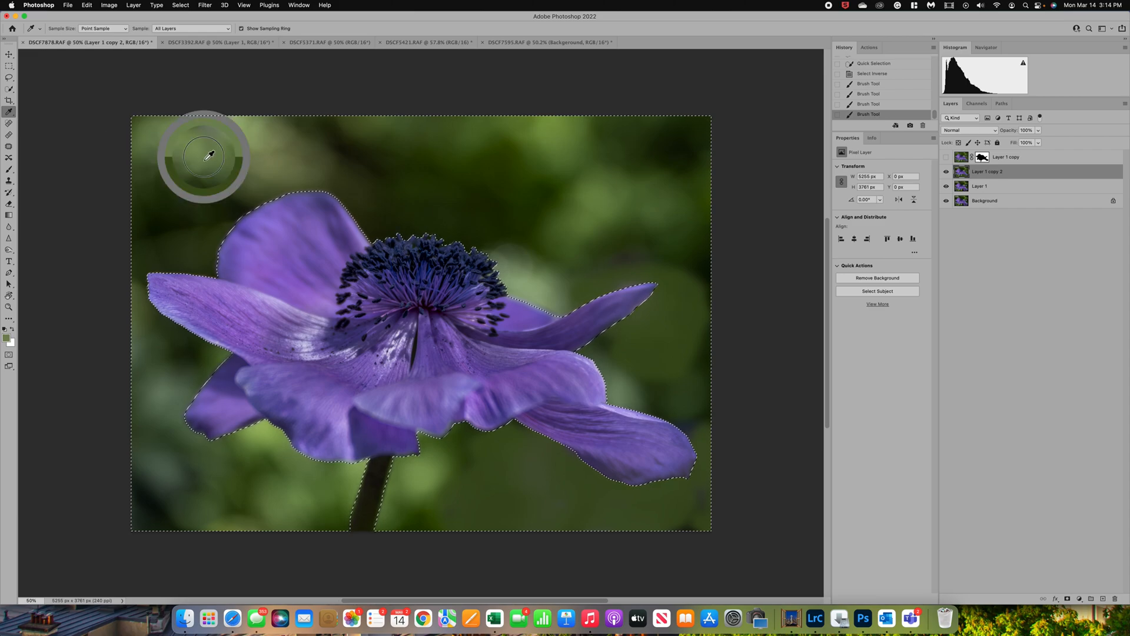
Blend the lighter green over the background with a 1000 px brush at 45% opacity, and deselect
left_click(9, 172)
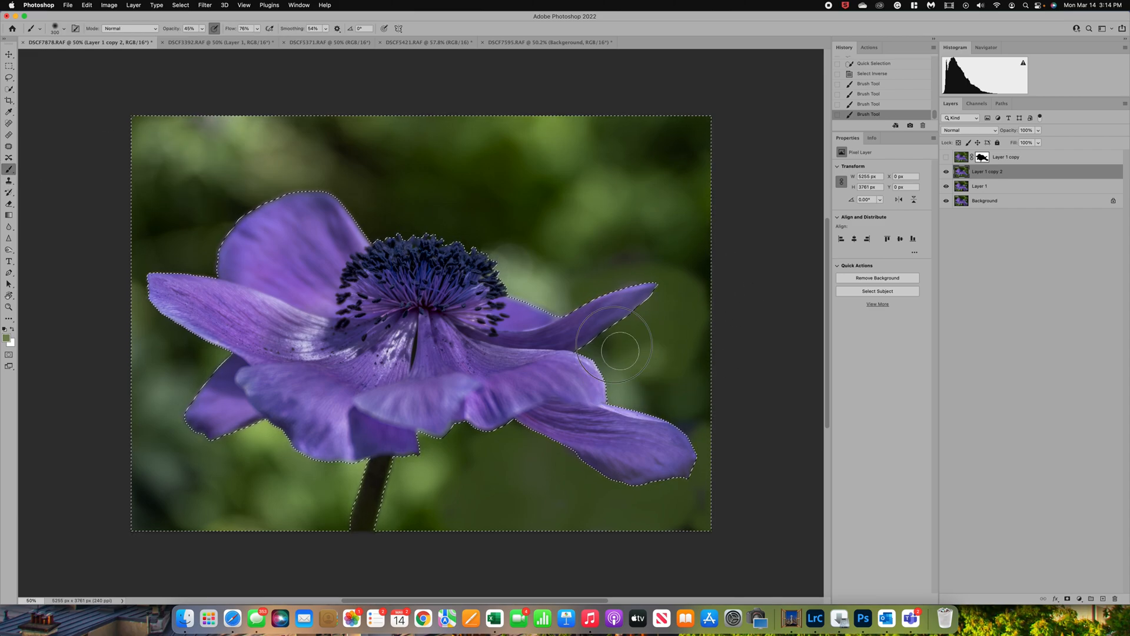
left_click(726, 423)
key("bracketright")
key("bracketright")
key("bracketright")
key("bracketright")
key("bracketright")
key("bracketright")
left_click(699, 351)
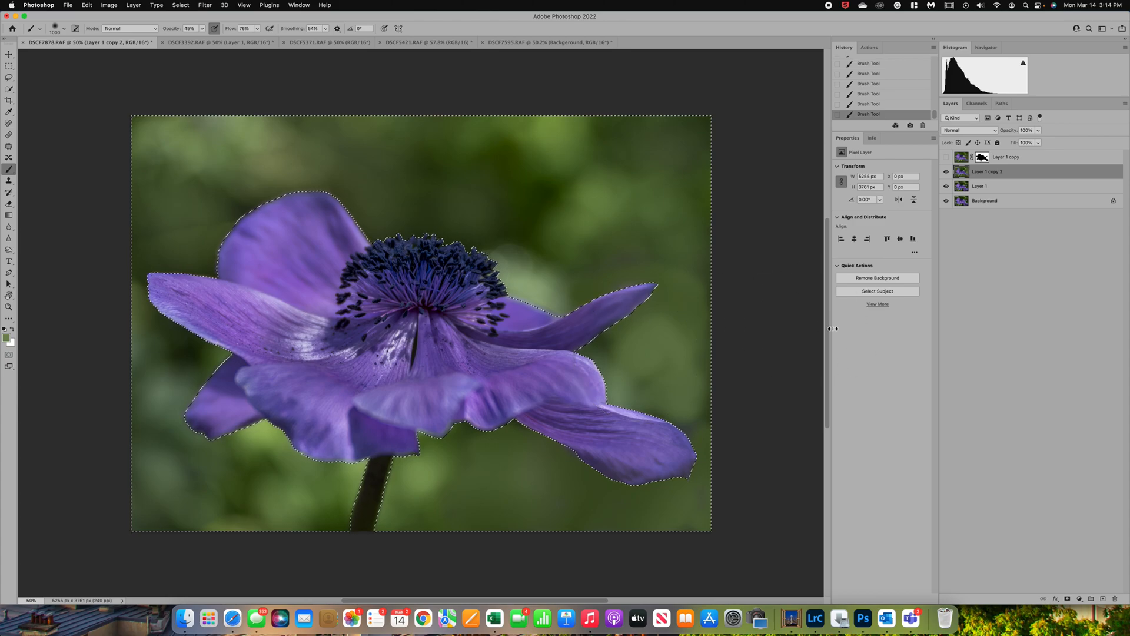
key("super+d")
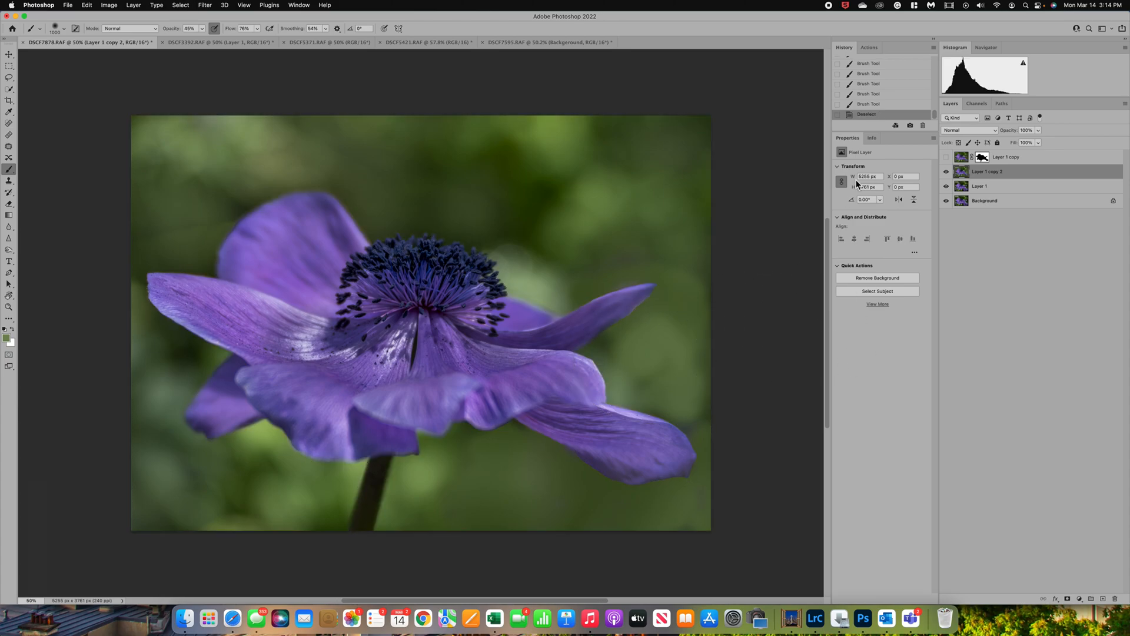
Compare the background with the painted Layer 1 copy 2 hidden and shown, leaving it hidden and Layer 1 copy visible
left_click(946, 172)
left_click(946, 172)
left_click(946, 157)
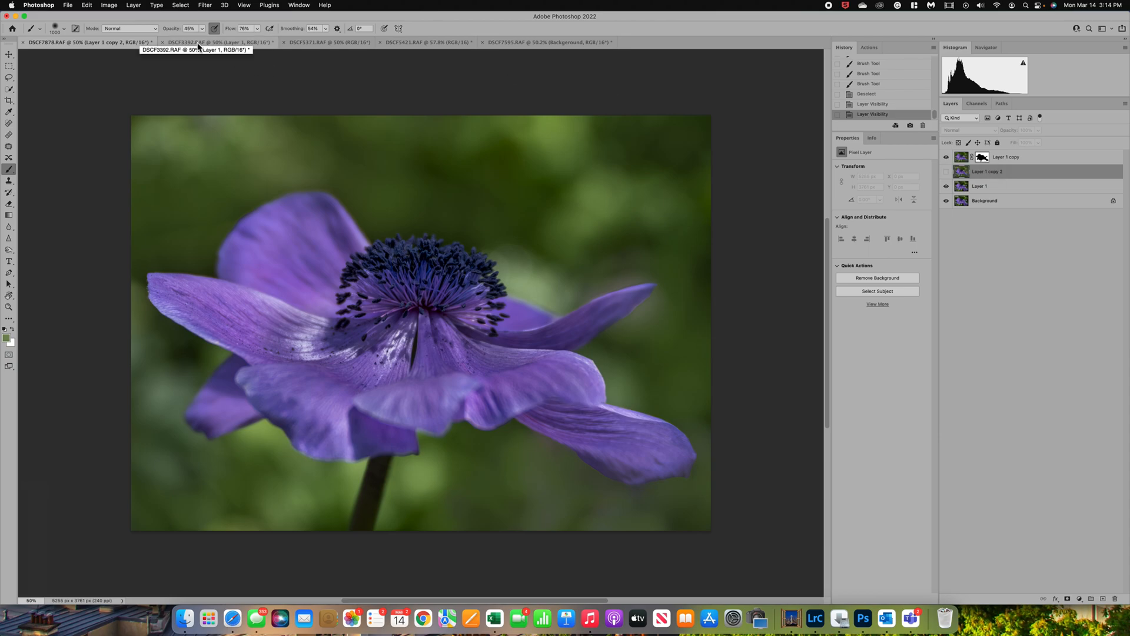
Switch to the white dahlia image DSCF7595.RAF and stamp all visible layers into a new layer on top
left_click(334, 42)
left_click(428, 44)
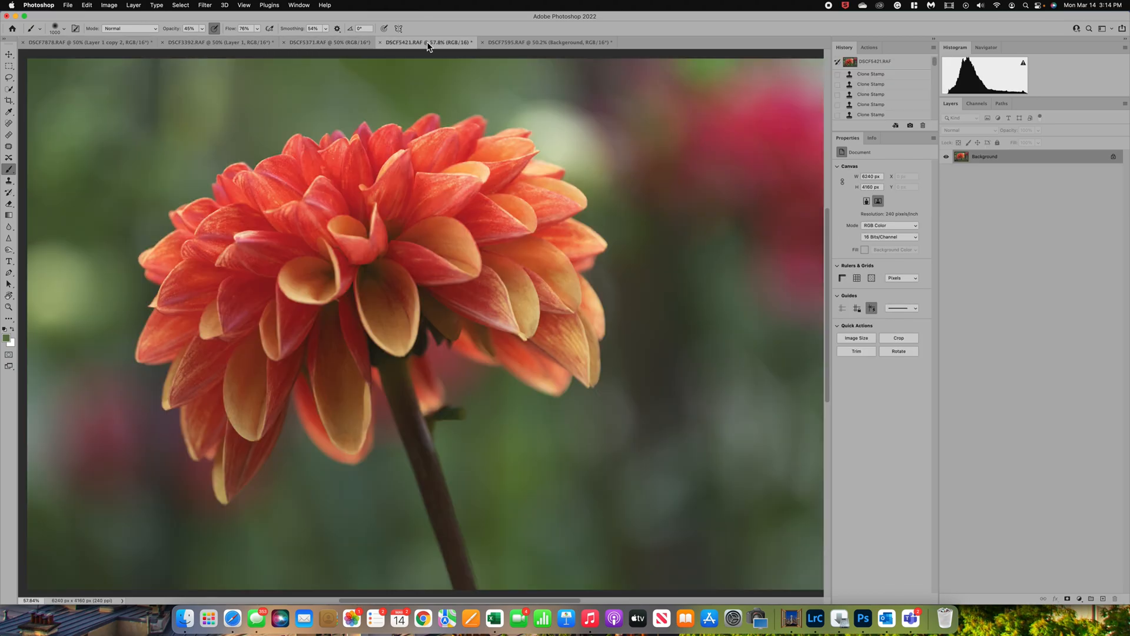
left_click(534, 43)
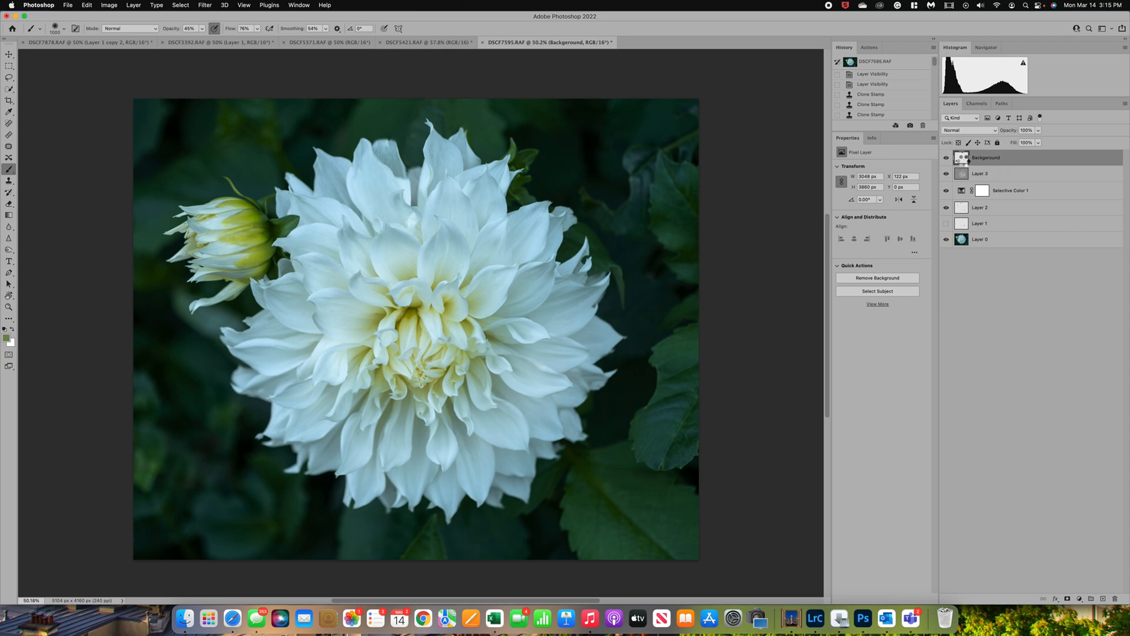
key("super+alt+shift+e")
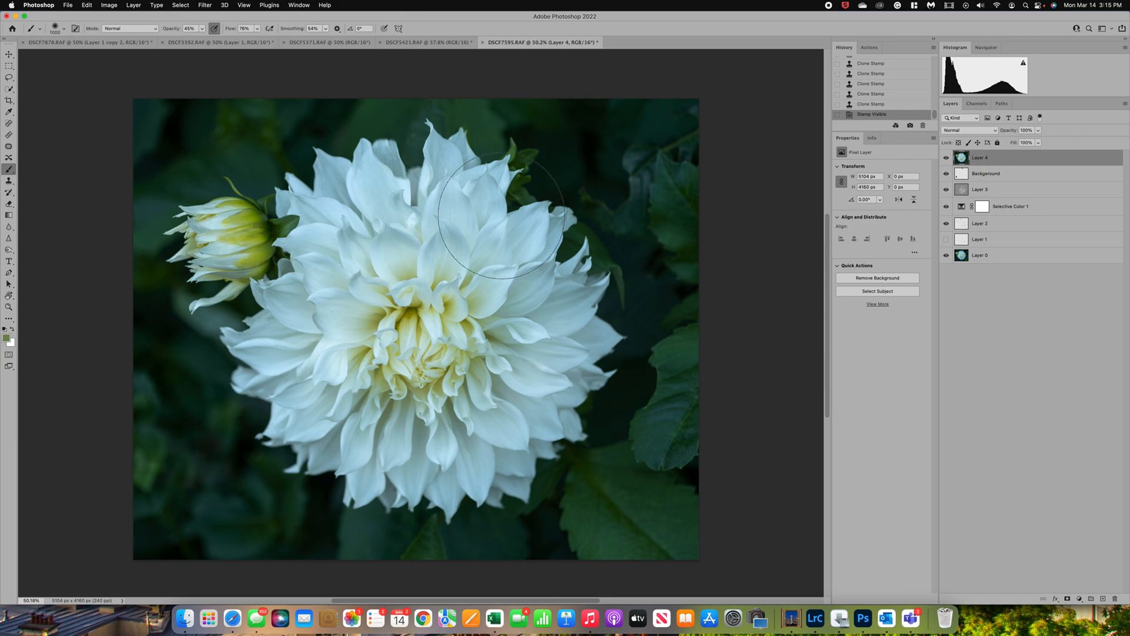
Try the Oil Paint filter on Layer 4 with stylization, cleanliness, scale and bristle detail at 10 and shine at 0.2
left_click(182, 6)
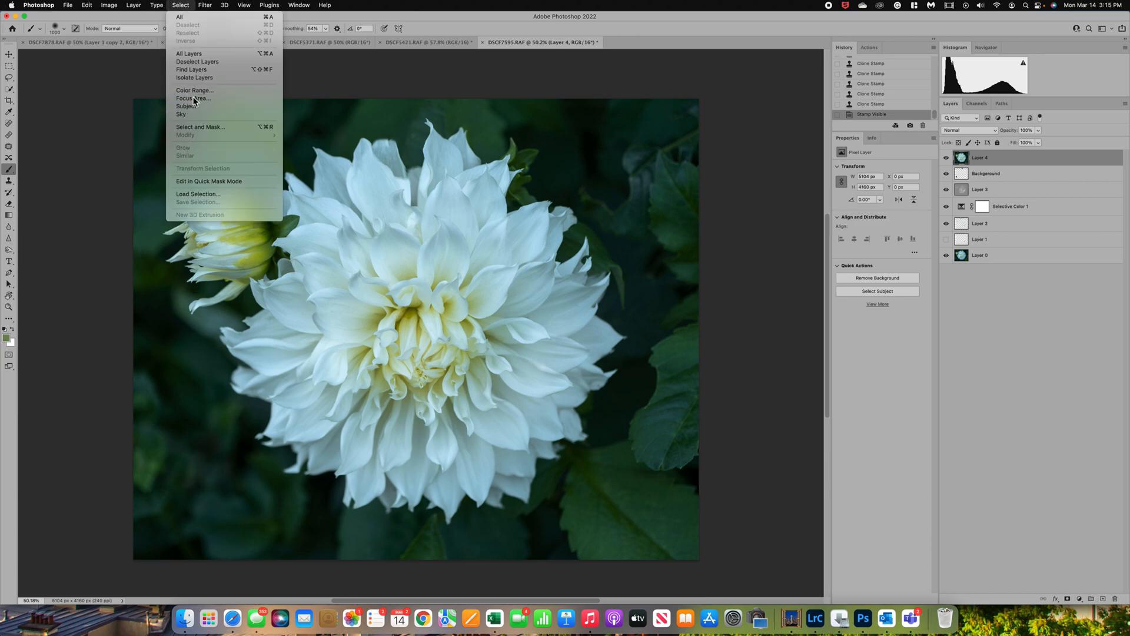
mouse_move(207, 6)
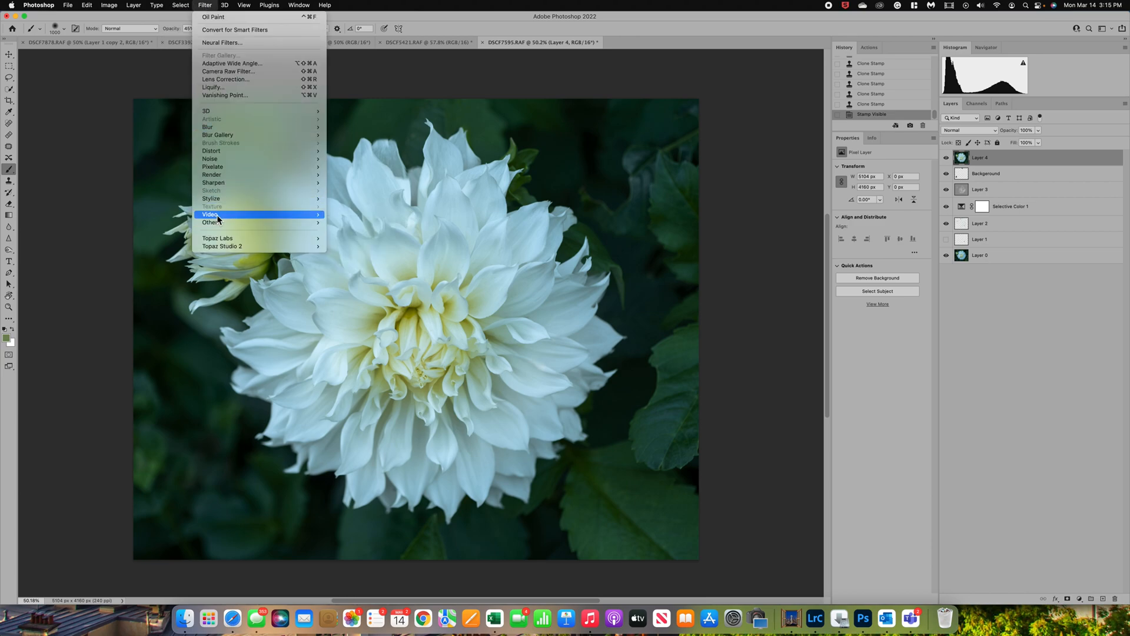
mouse_move(217, 198)
left_click(371, 238)
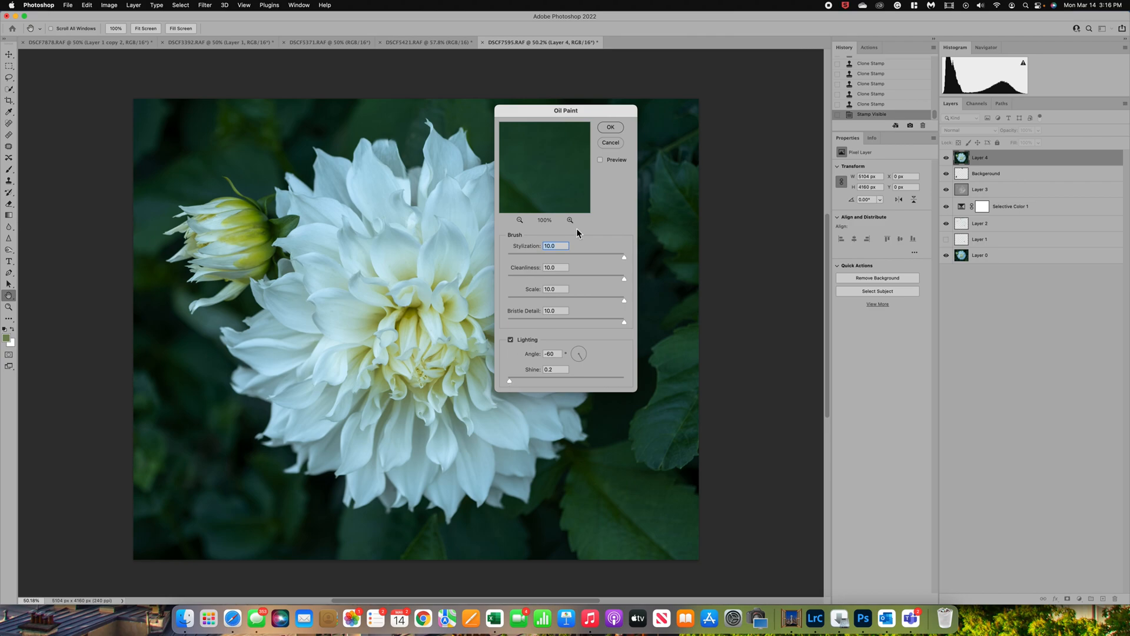
left_click(612, 127)
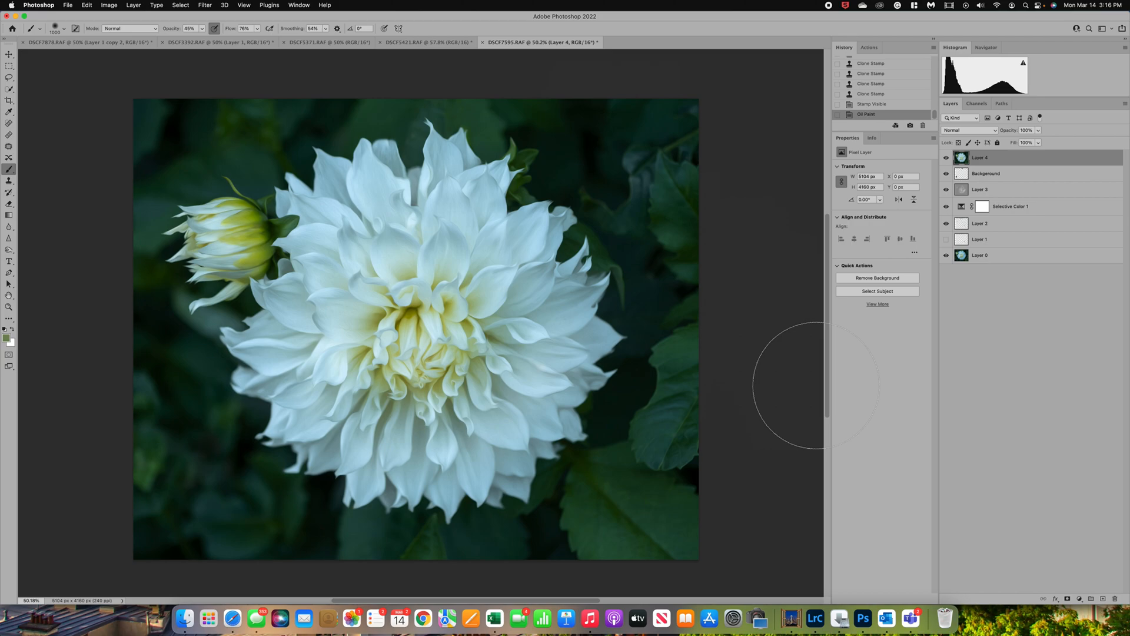
Try Layer 4 at 80% opacity, compare it hidden and shown, and revert the history to the Stamp Visible state
left_click(1038, 130)
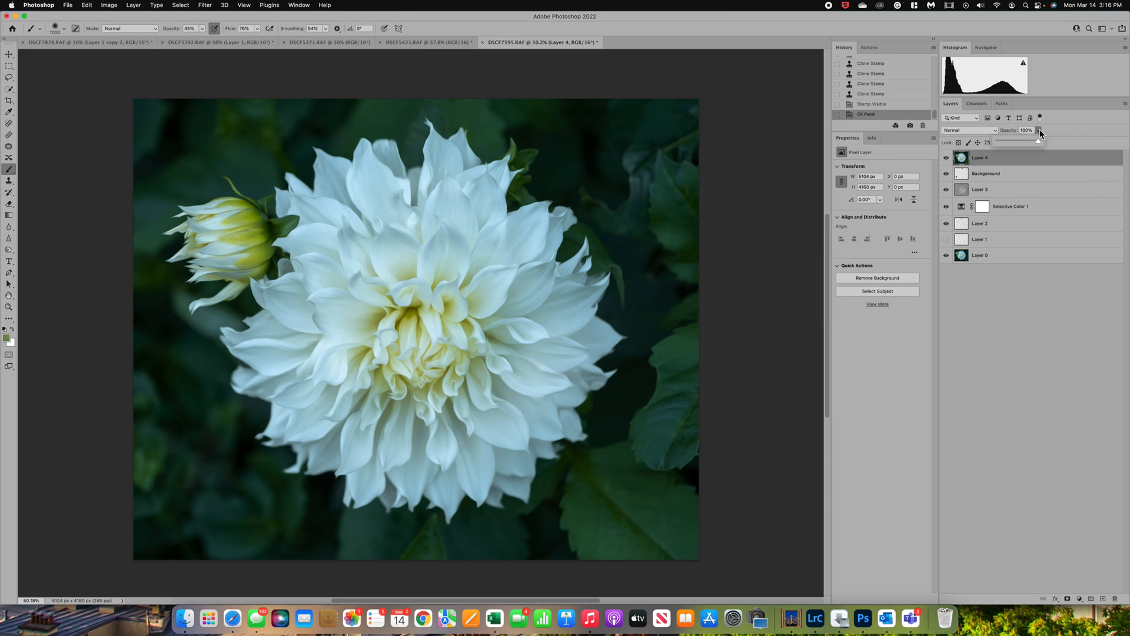
left_click(1031, 142)
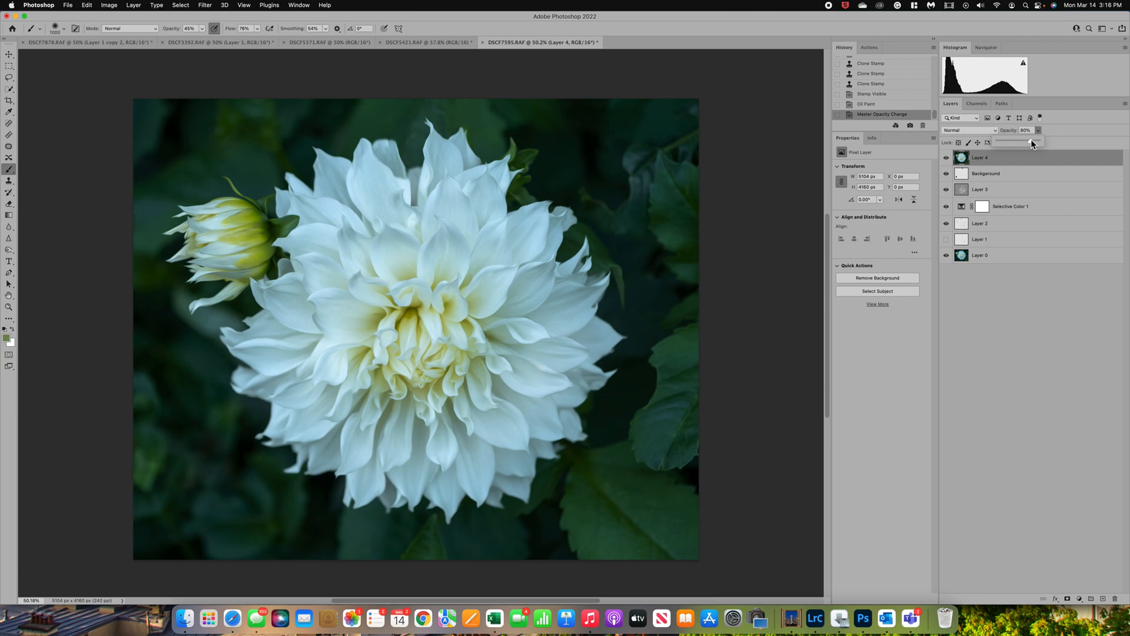
left_click(946, 158)
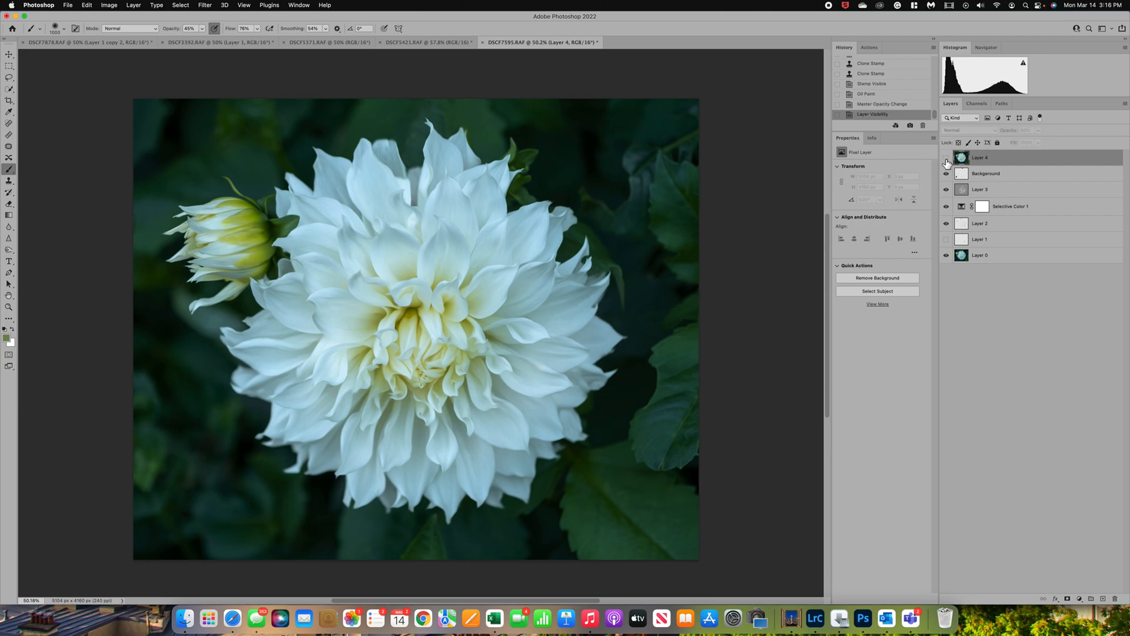
left_click(945, 158)
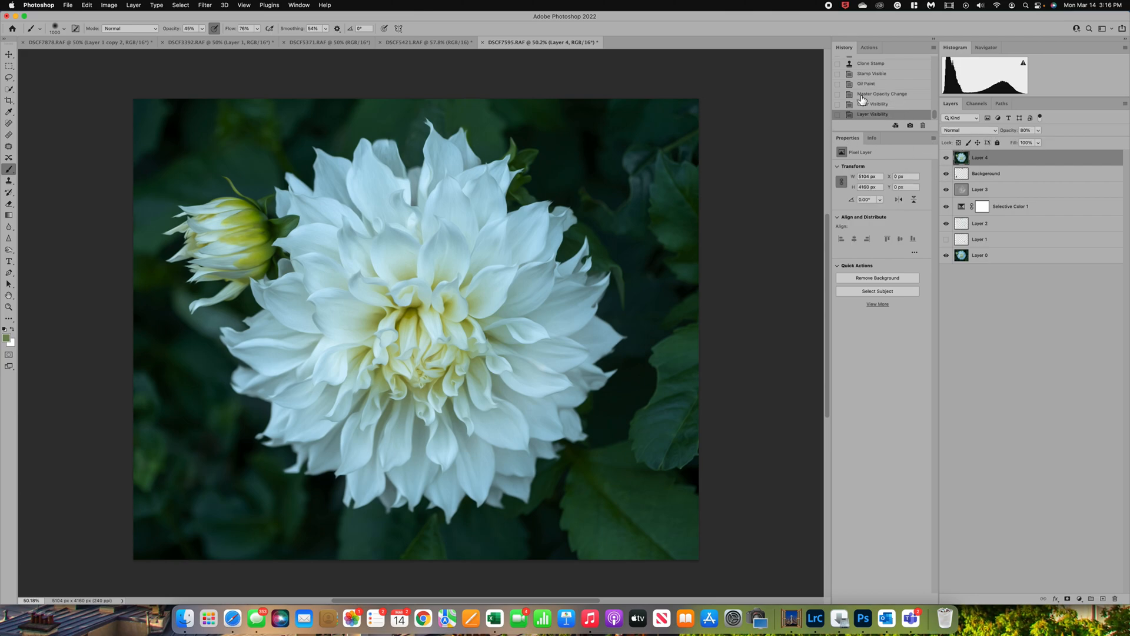
left_click(867, 75)
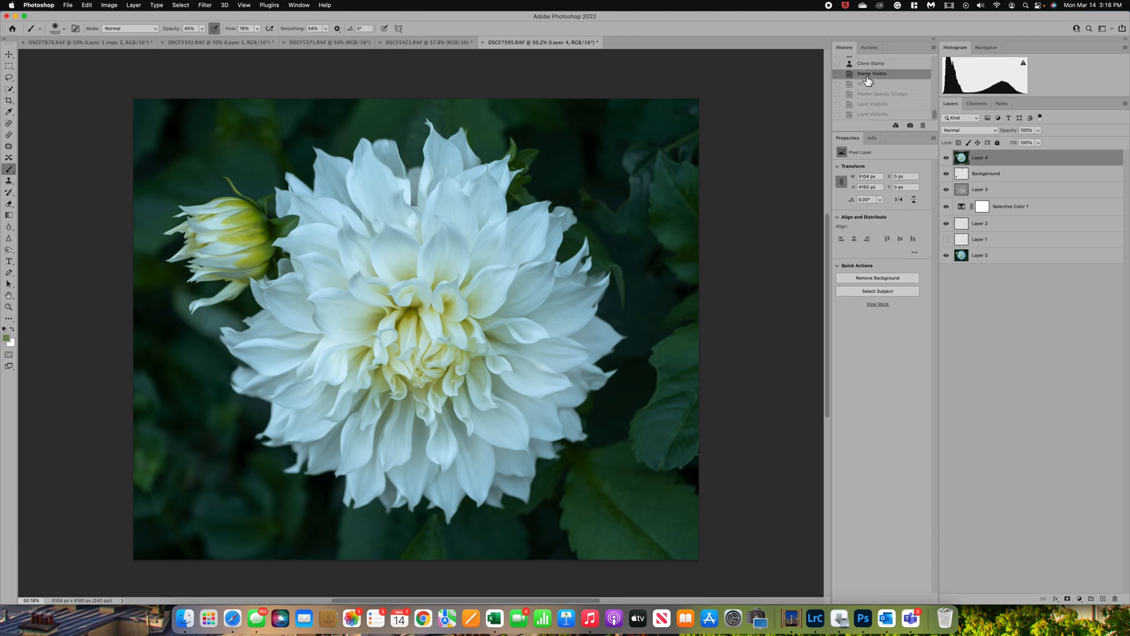
Send Layer 4 to the Topaz Studio 2 filter and open its collection of looks
left_click(206, 6)
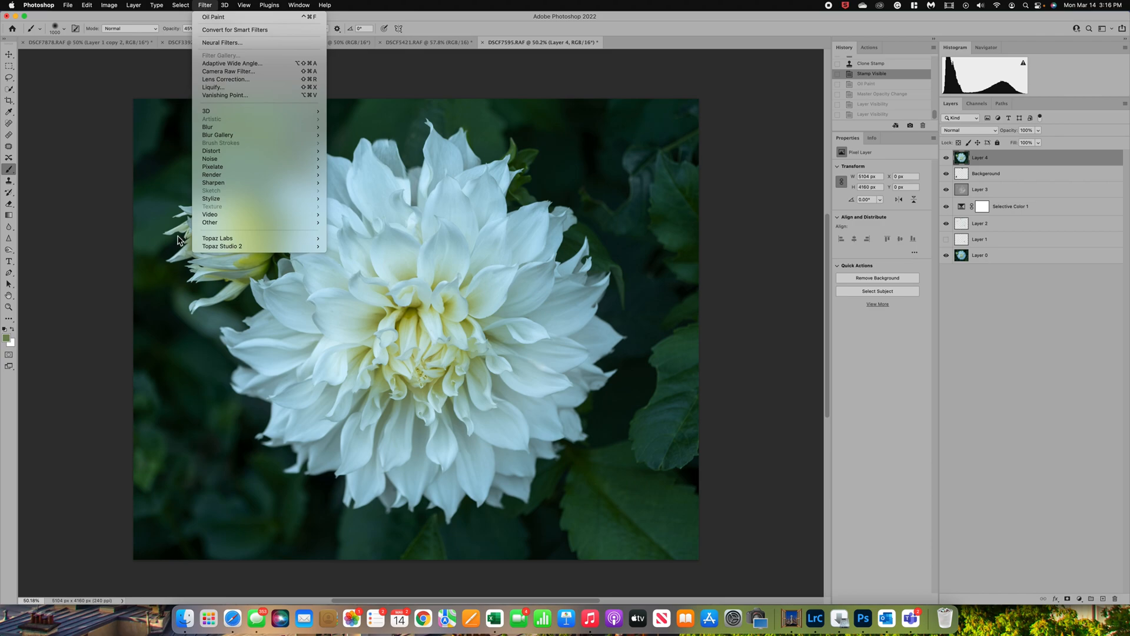
mouse_move(224, 245)
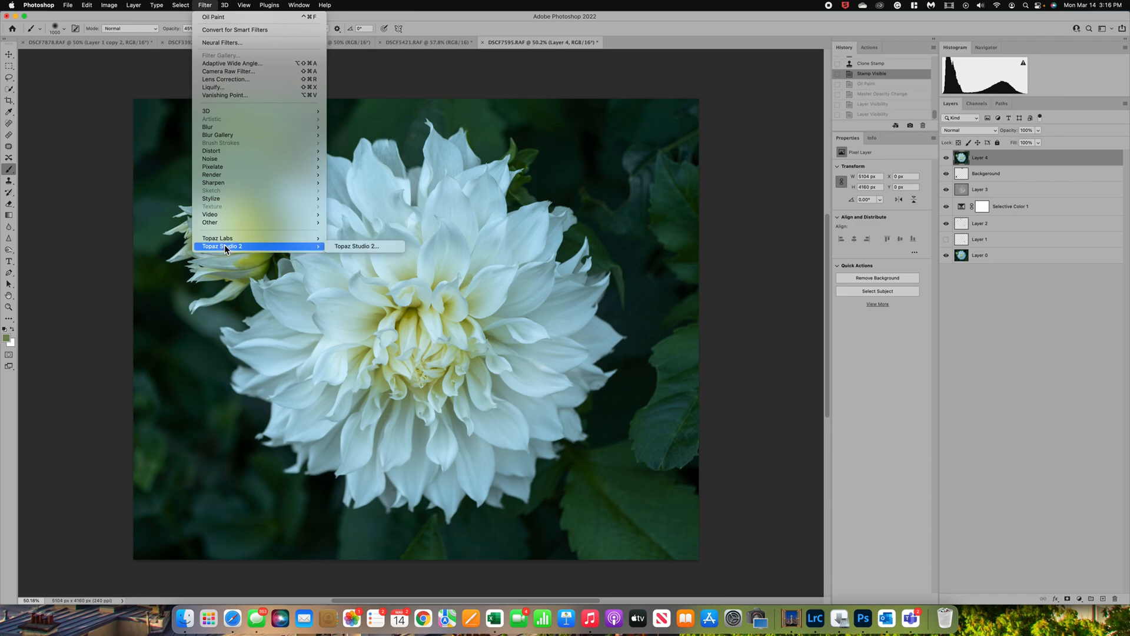
left_click(360, 250)
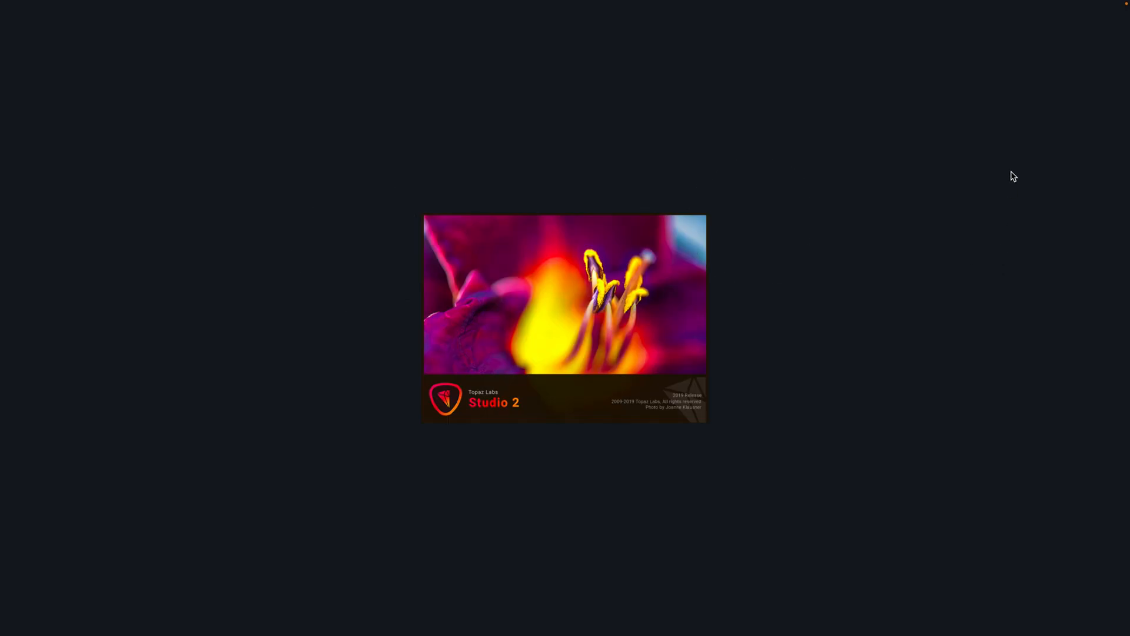
left_click(1104, 35)
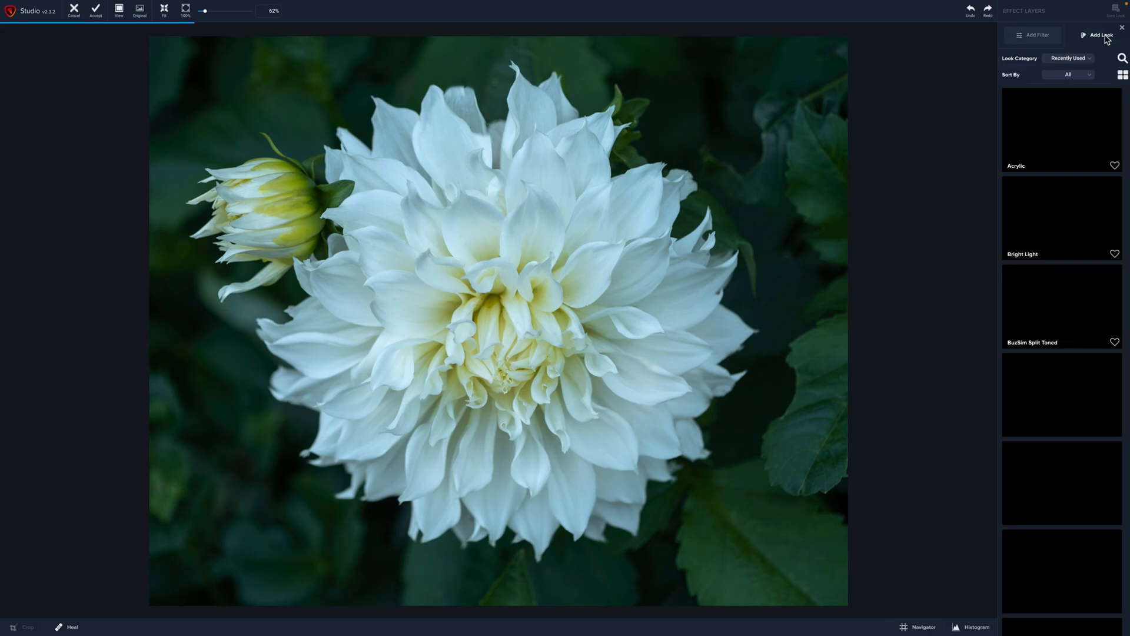
Apply the Fur and Feathers look at amount 64 and accept the result back into Photoshop
scroll(1039, 448, "down", 5)
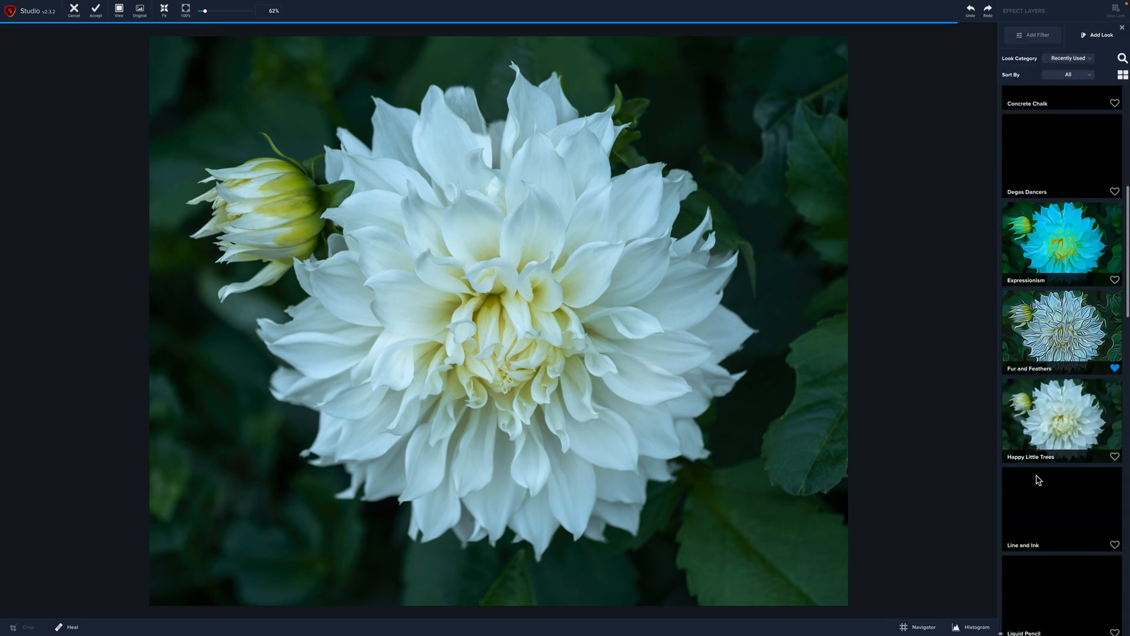
mouse_move(1066, 321)
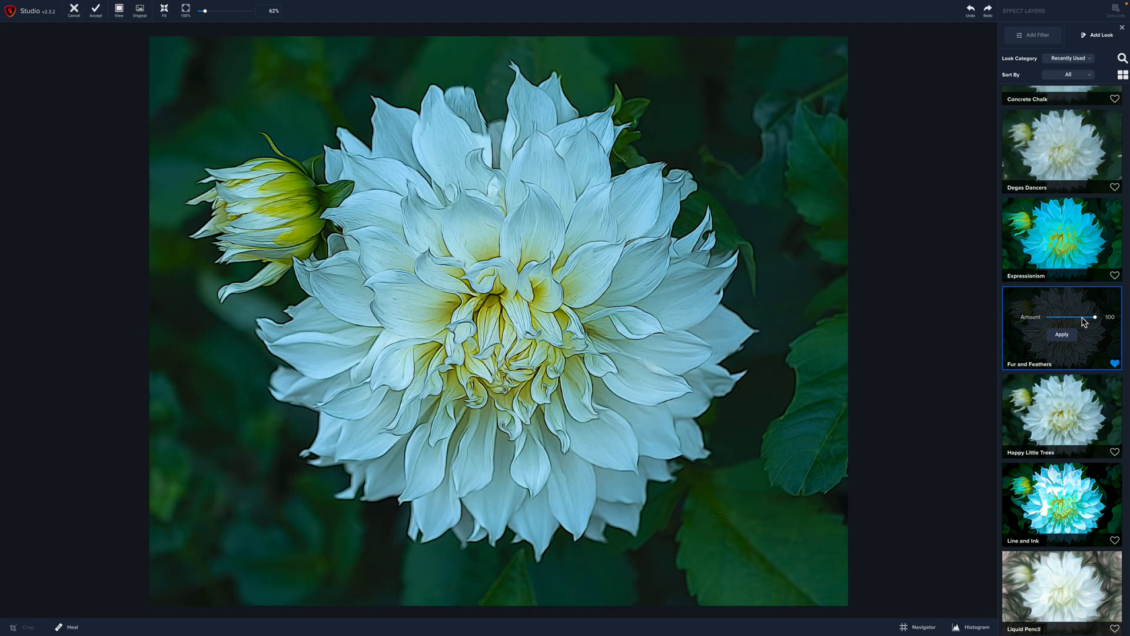
left_click(1080, 318)
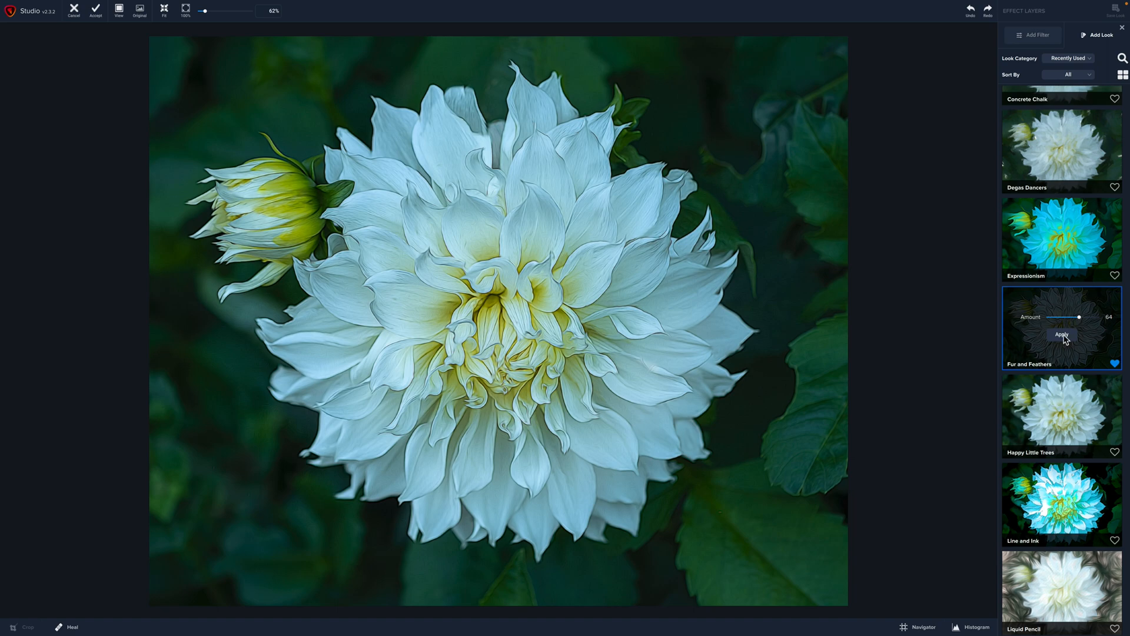
left_click(1062, 335)
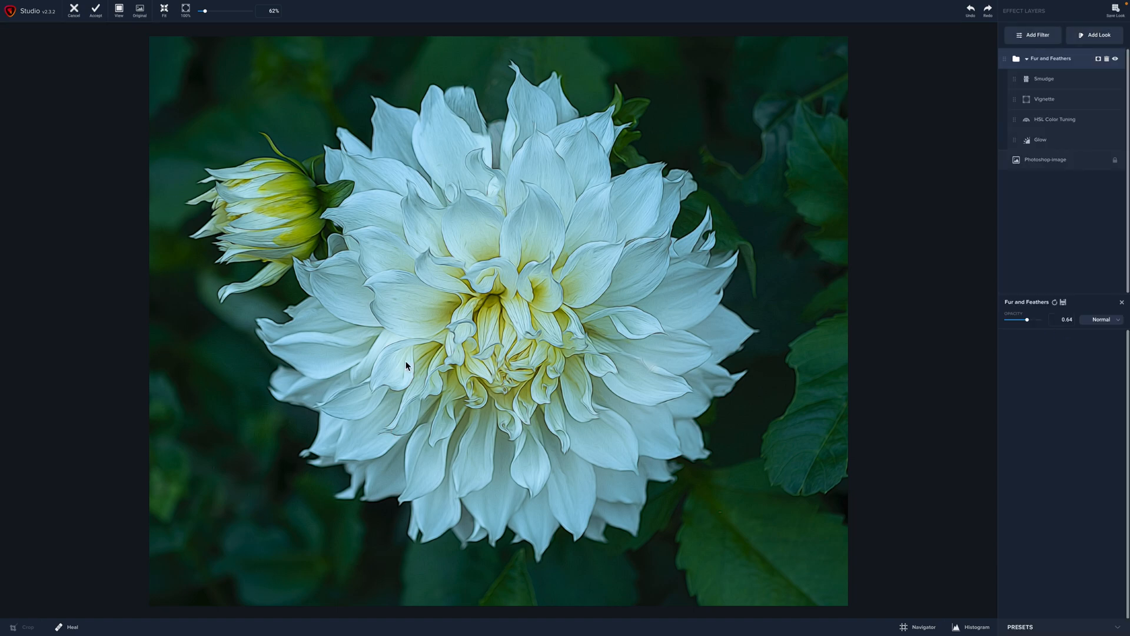
left_click(96, 13)
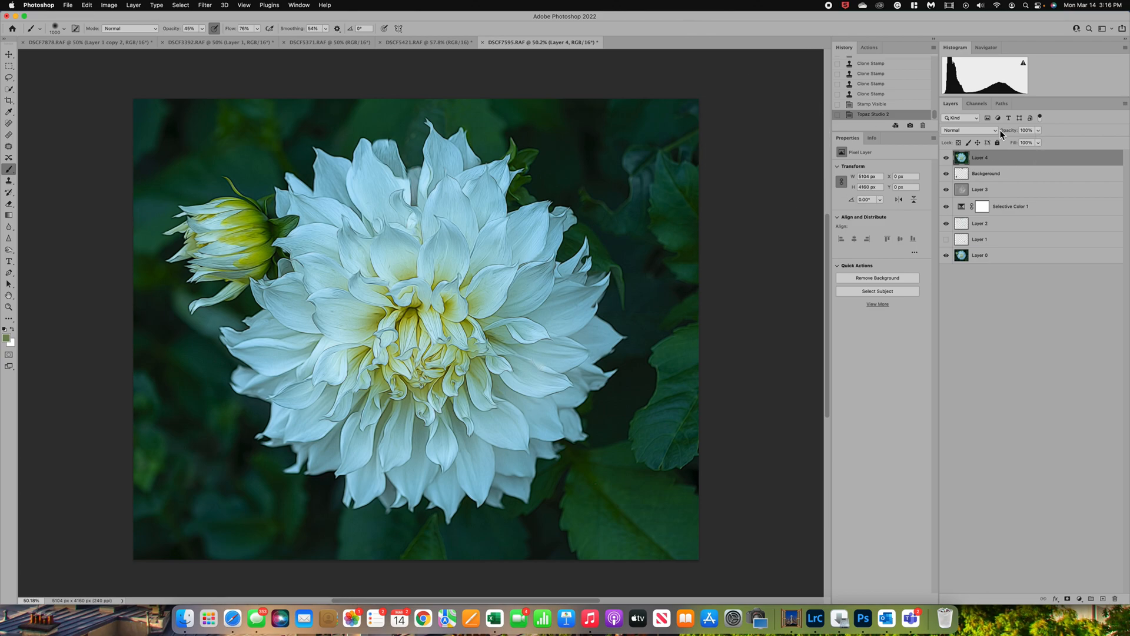
Lower the opacity of the filtered Layer 4 to 46%
left_click(1038, 131)
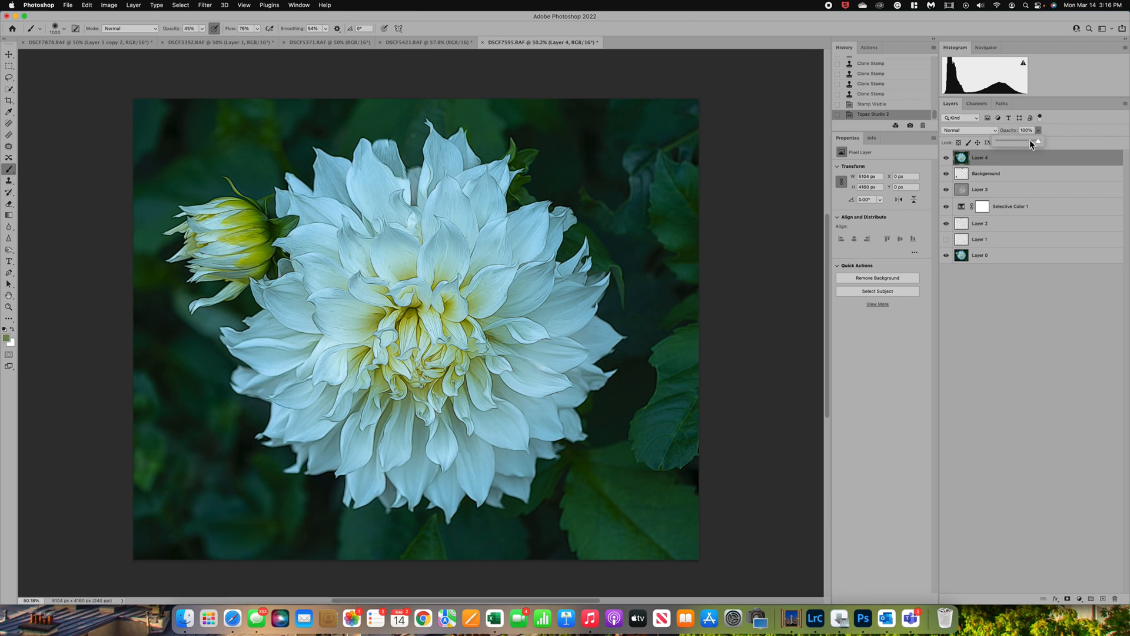
left_click(1029, 141)
left_click_drag(1023, 141, 1017, 142)
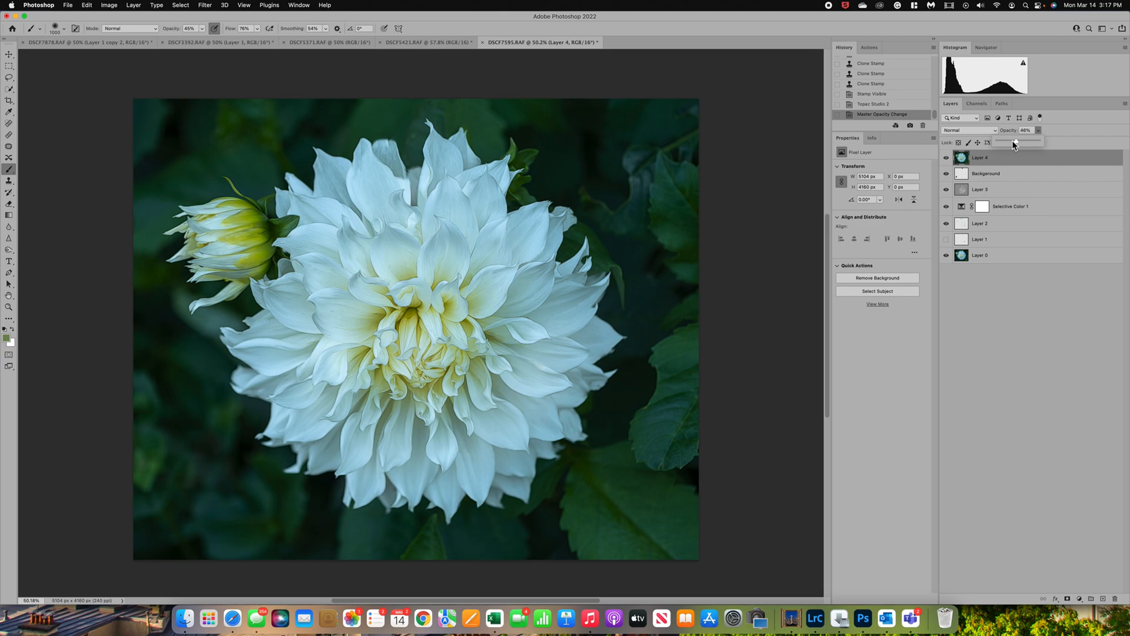
Rename Layer 4 as Fur and Feather
double_click(980, 158)
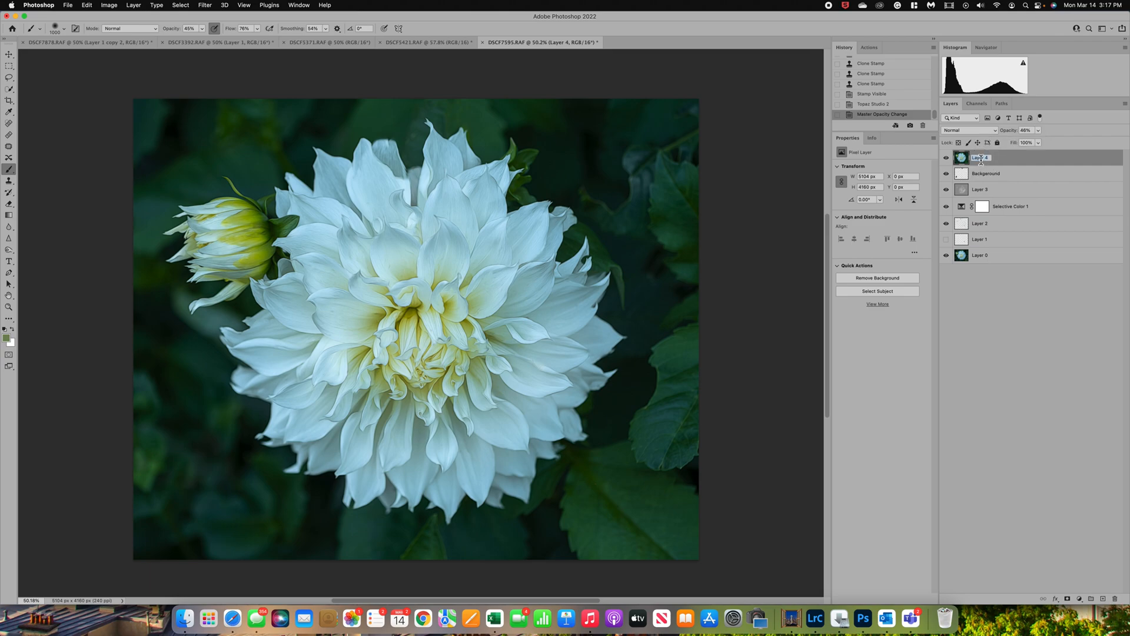
type("Fur and FEather")
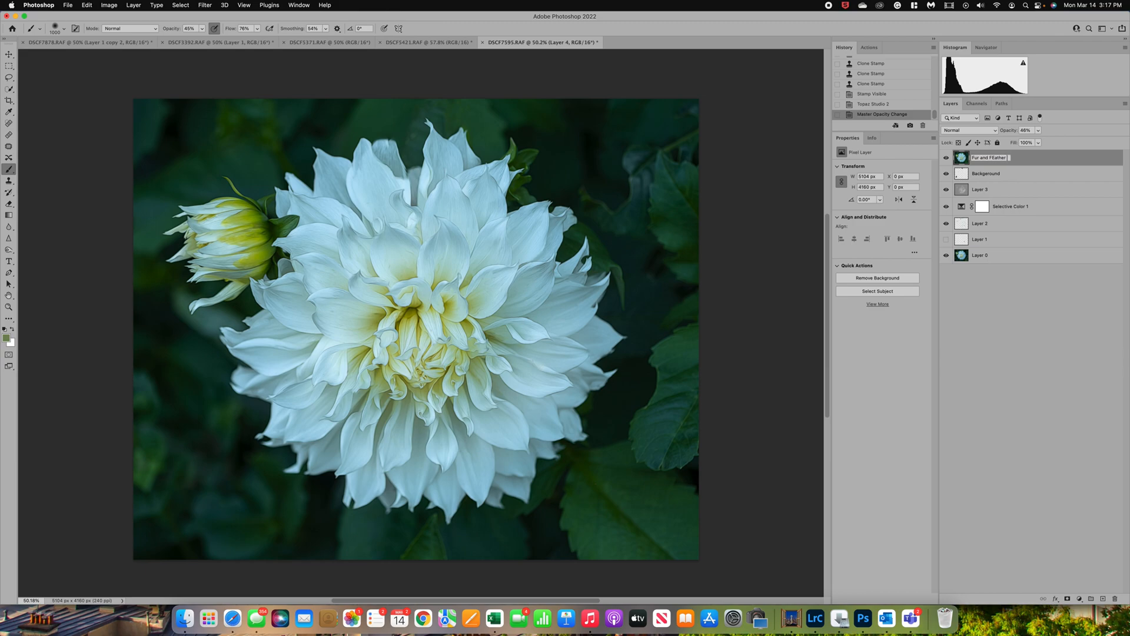
key("BackSpace")
key("BackSpace")
key("BackSpace")
key("BackSpace")
type("ther")
key("Return")
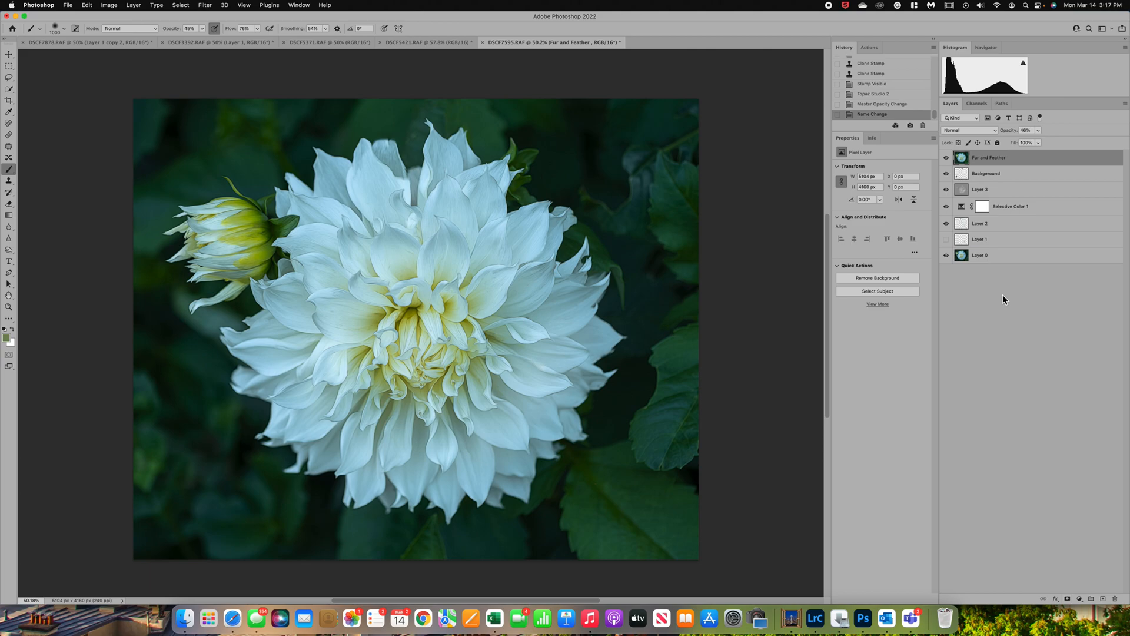
Add a layer mask inverted to black to the Fur and Feather layer, with white as the foreground color
left_click(1067, 598)
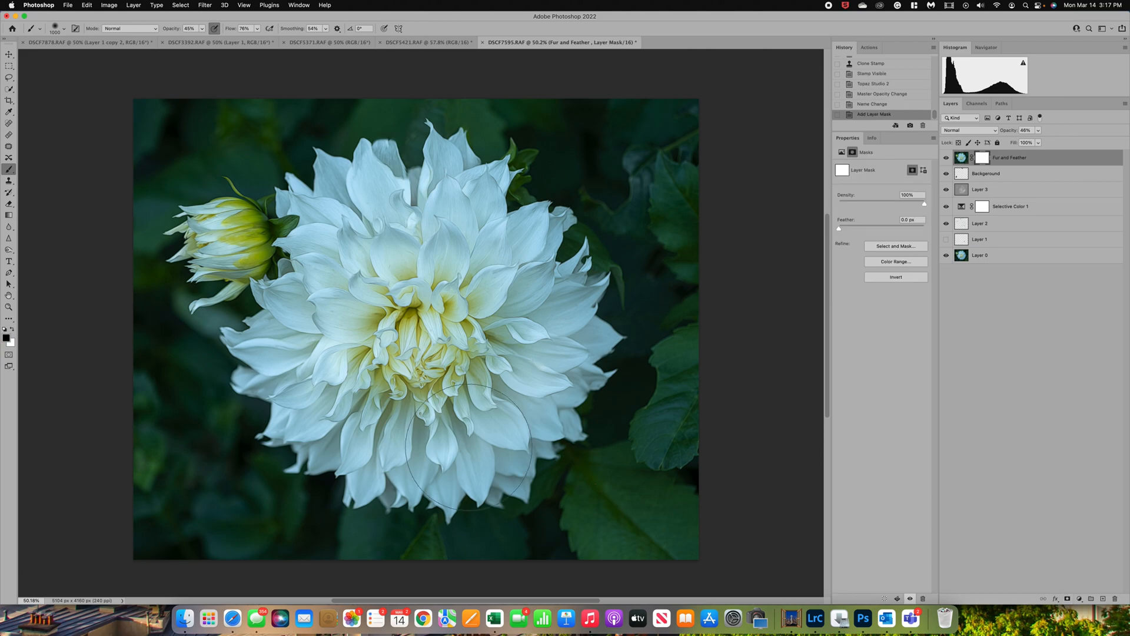
key("super+i")
left_click(12, 329)
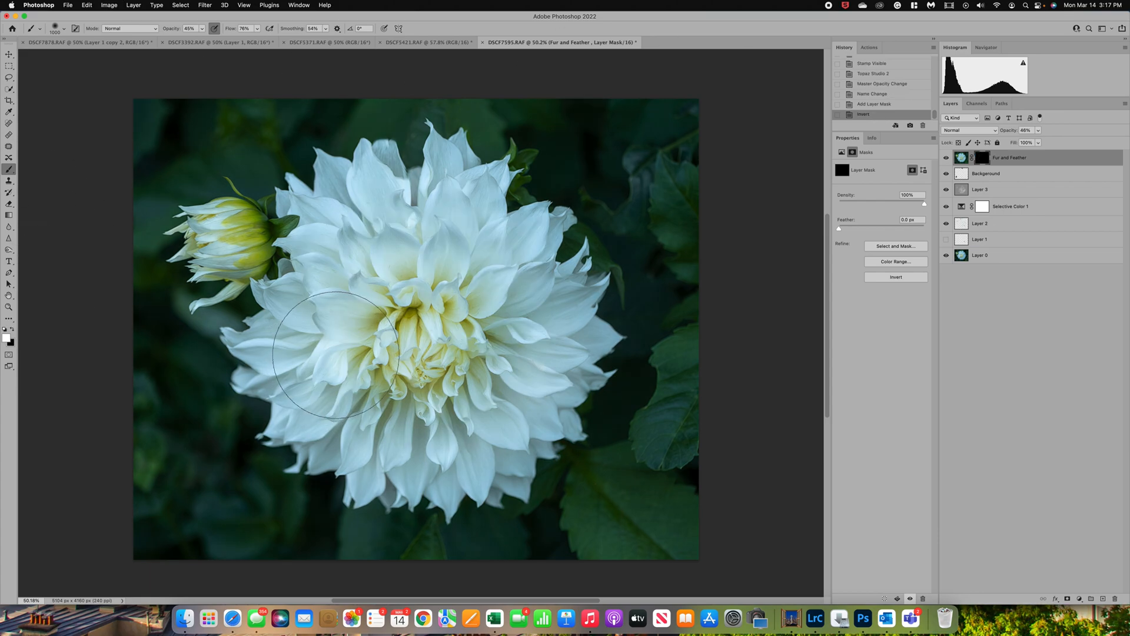
Paint white on the mask over the dahlia's central petals with a 700 px brush at 45% opacity
key("bracketleft")
key("bracketleft")
key("bracketleft")
key("bracketleft")
key("bracketleft")
key("bracketleft")
key("bracketleft")
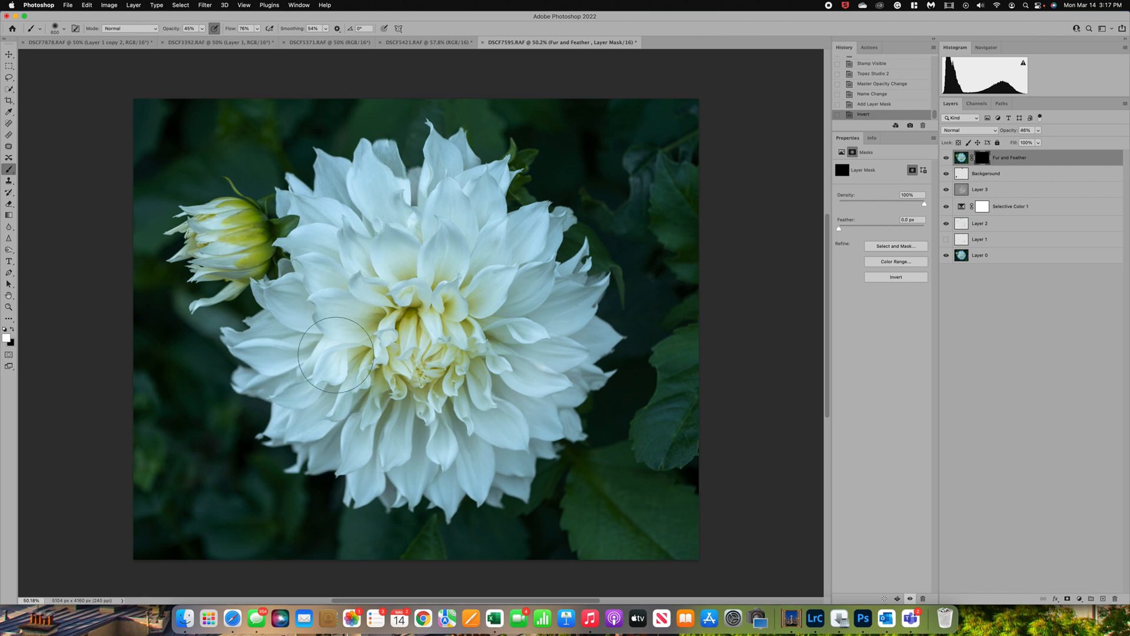
key("bracketright")
key("bracketright")
key("bracketright")
key("bracketright")
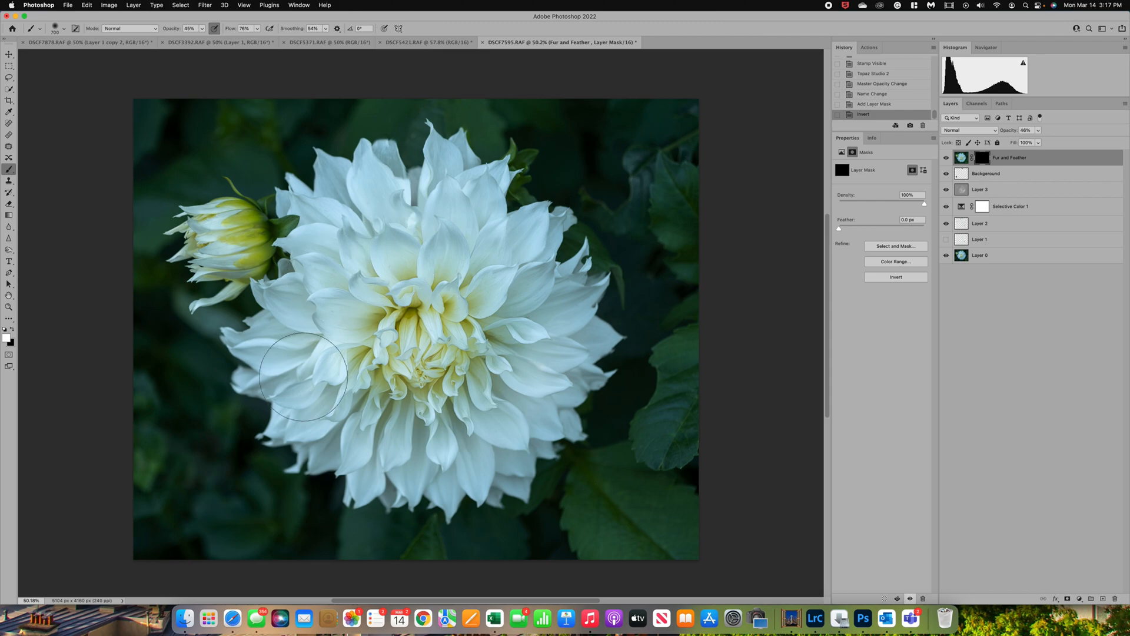
mouse_move(424, 423)
left_mouse_down()
mouse_move(512, 365)
mouse_move(393, 295)
left_mouse_up()
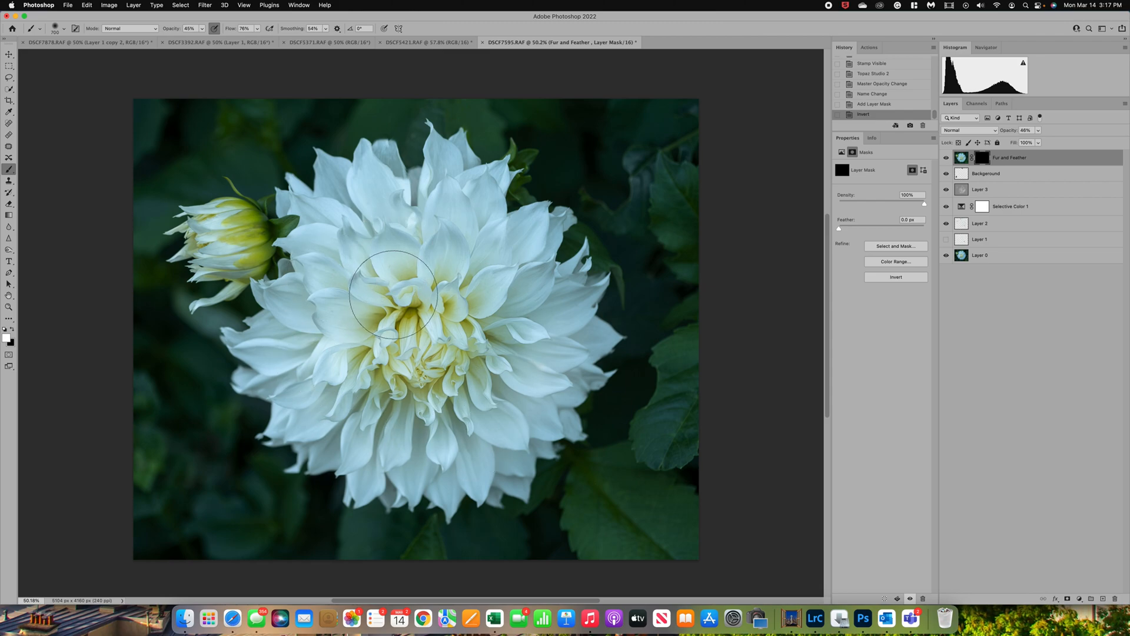
Raise the Fur and Feather layer's opacity to 82% and paint white on its mask over more petals and the bud
left_click(1039, 130)
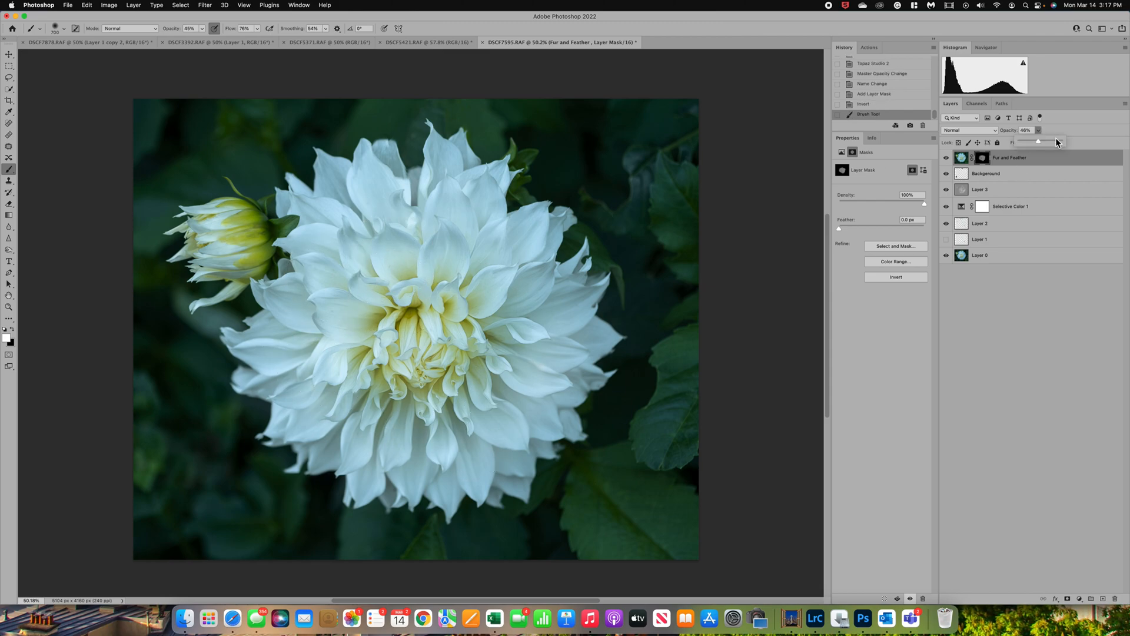
left_click(1054, 141)
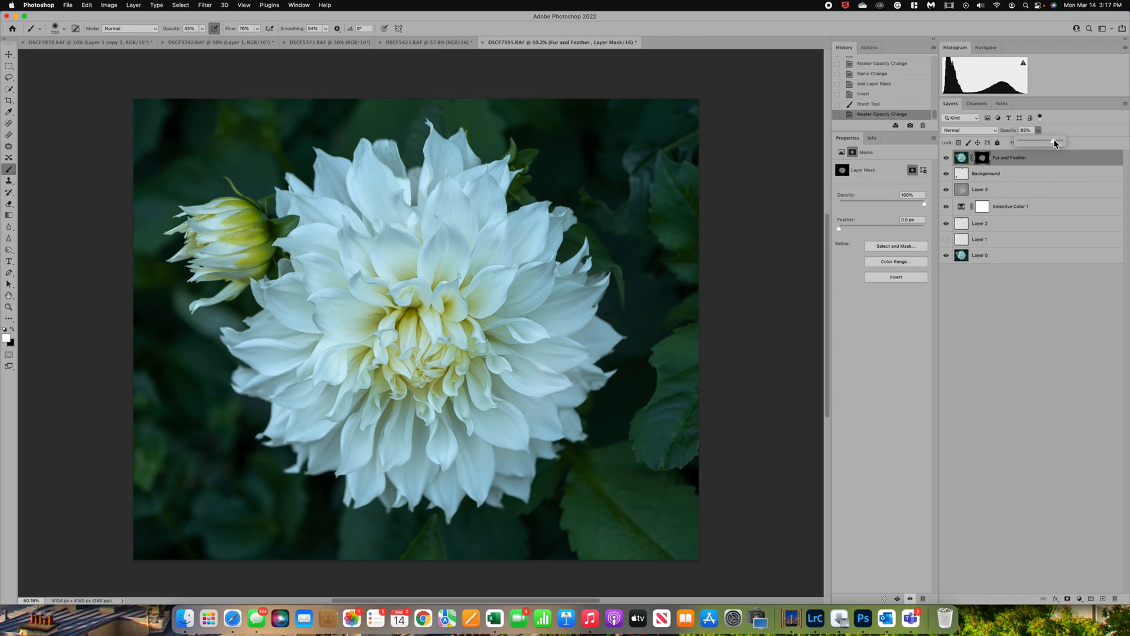
left_click(347, 277)
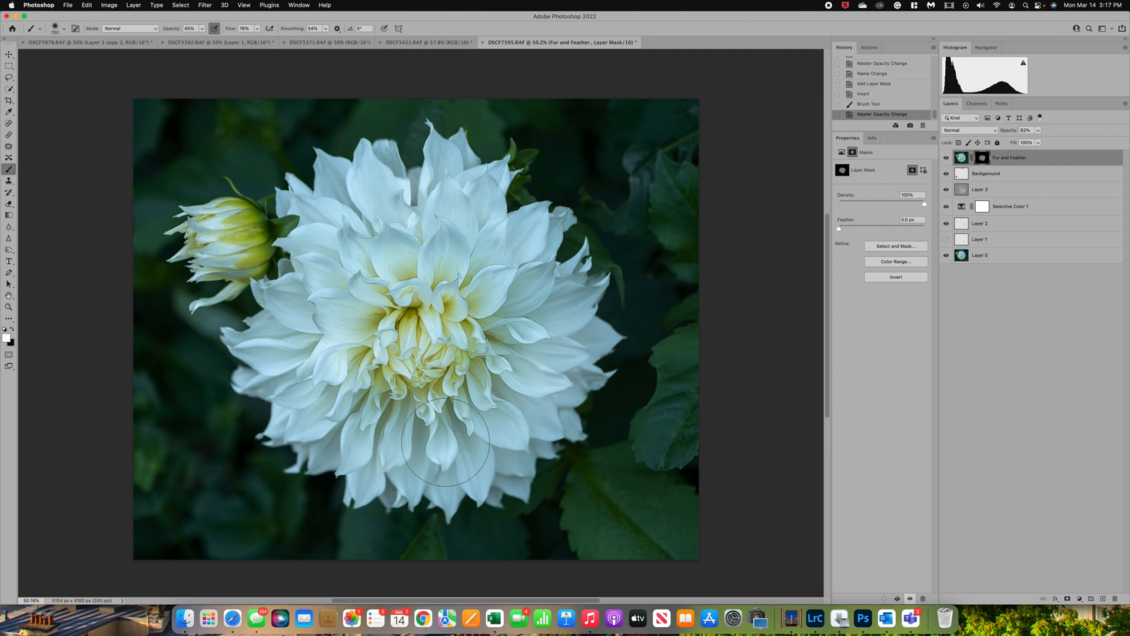
left_click(360, 244)
left_click_drag(233, 234, 215, 247)
mouse_move(556, 331)
left_mouse_down()
mouse_move(529, 359)
mouse_move(533, 340)
left_mouse_up()
left_click(374, 330)
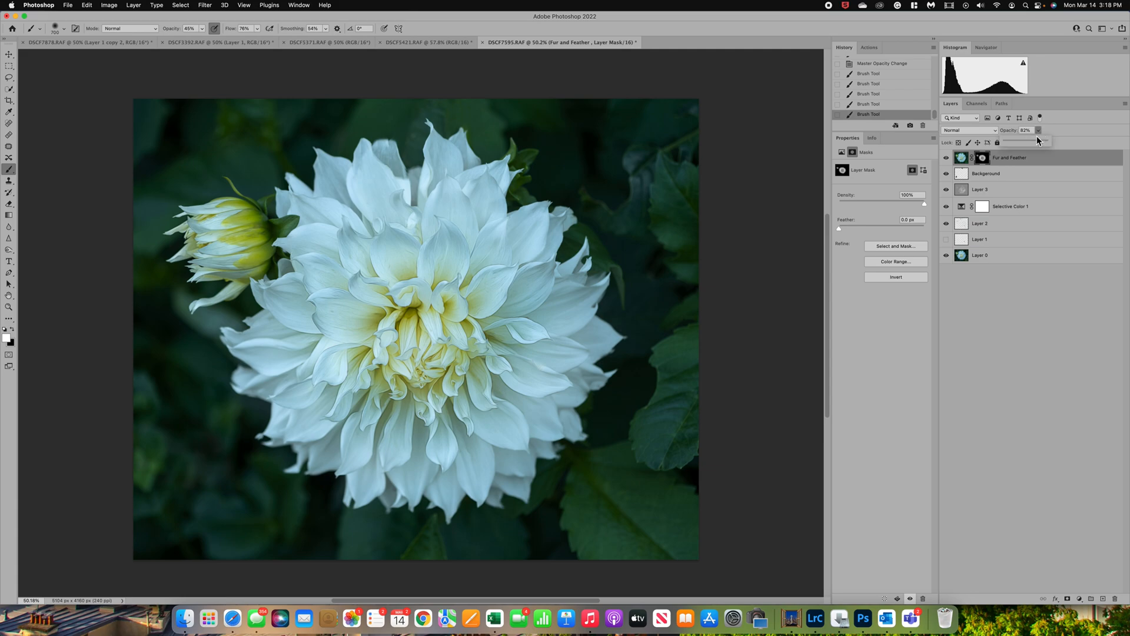
Set the Fur and Feather layer's opacity to 71% and duplicate the layer
left_click_drag(1035, 140, 1033, 140)
left_click(961, 158)
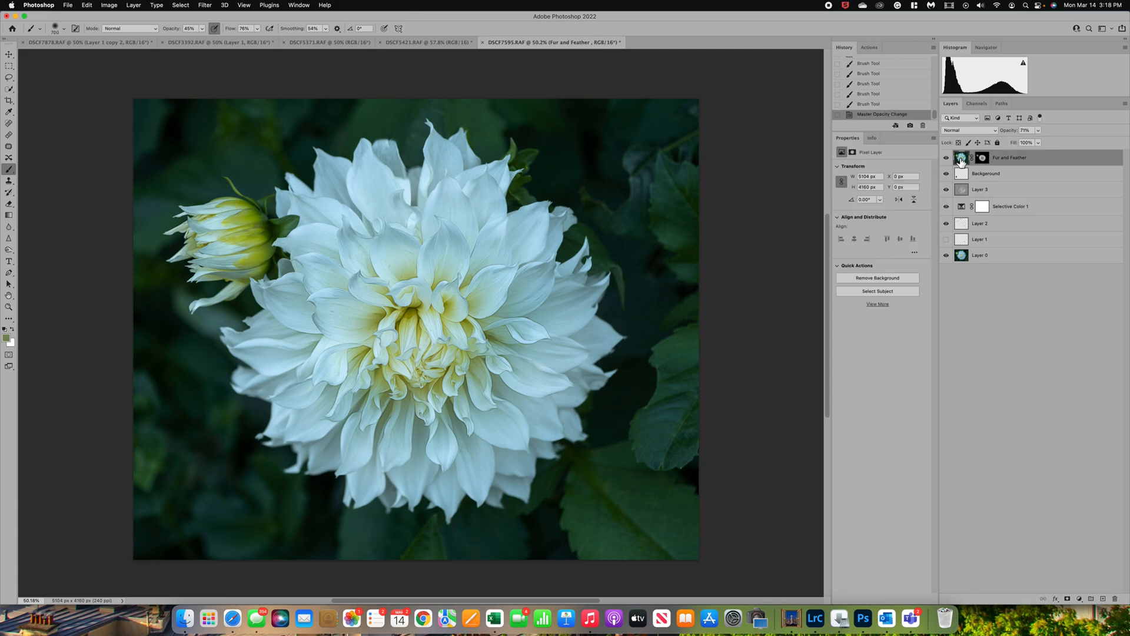
key("super+j")
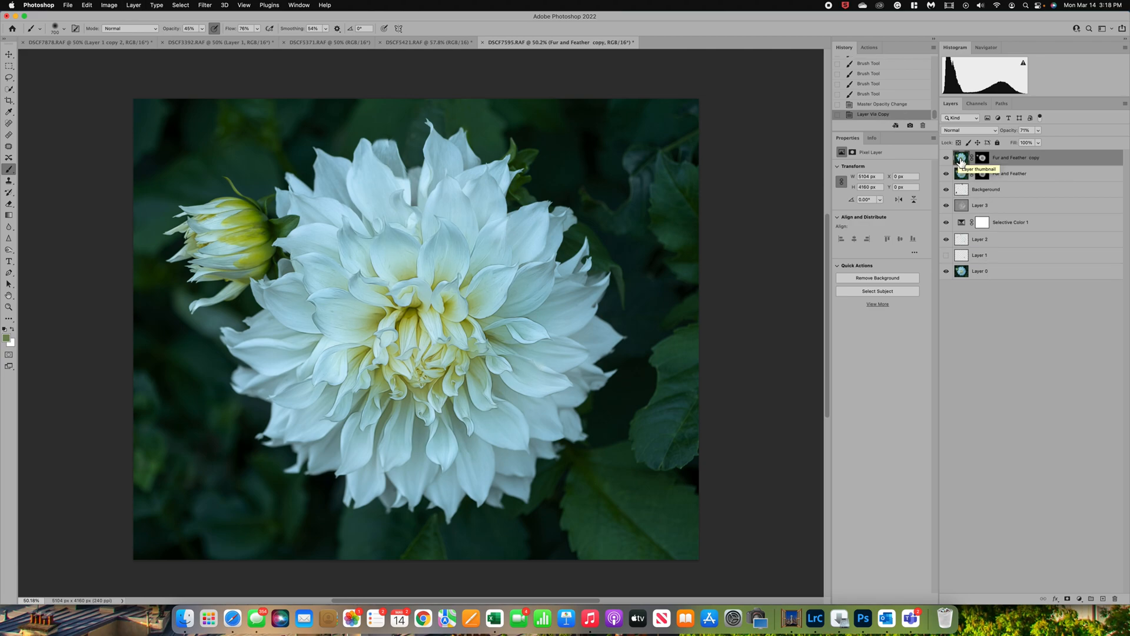
Delete the layer mask from the Fur and Feather copy and open the layer in Topaz Studio 2 with its looks listed
right_click(981, 159)
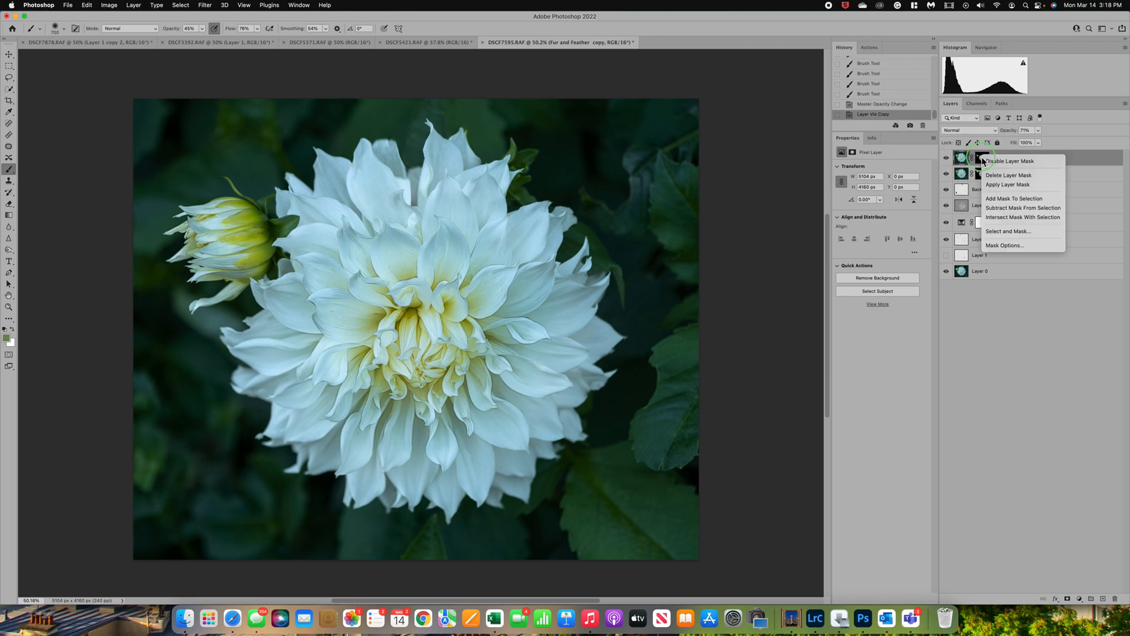
left_click(1001, 175)
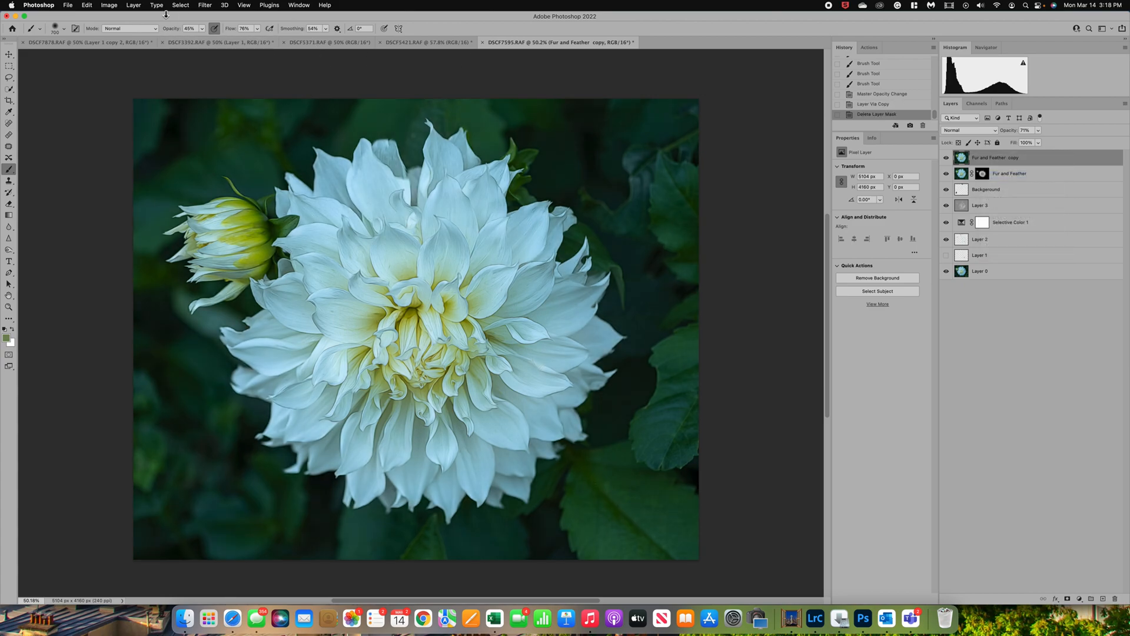
left_click(205, 5)
mouse_move(252, 246)
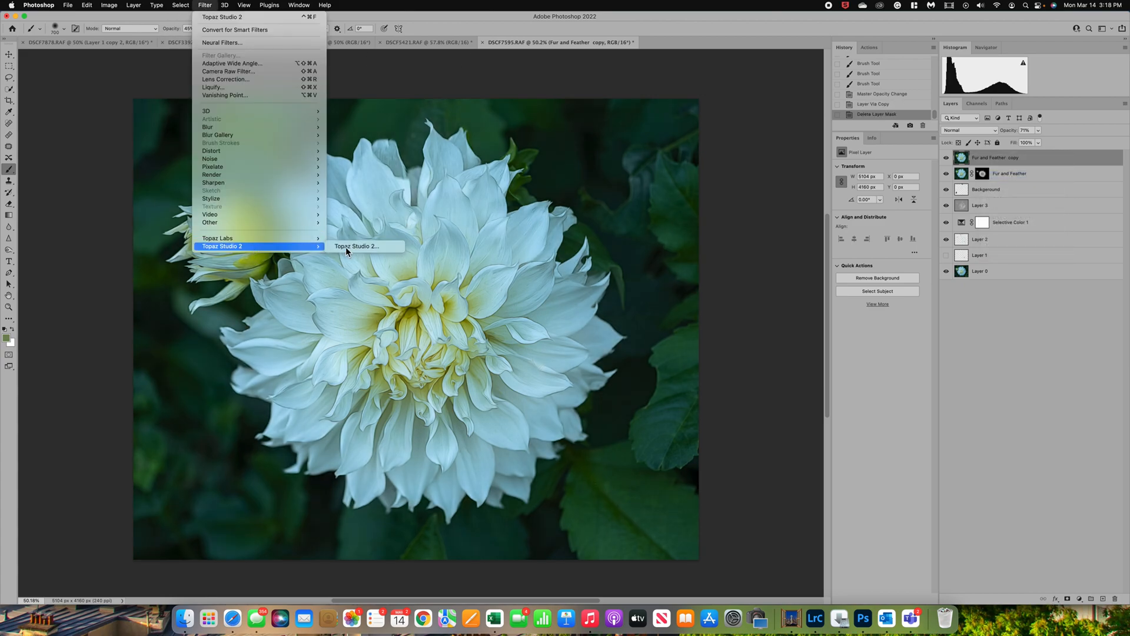
left_click(367, 246)
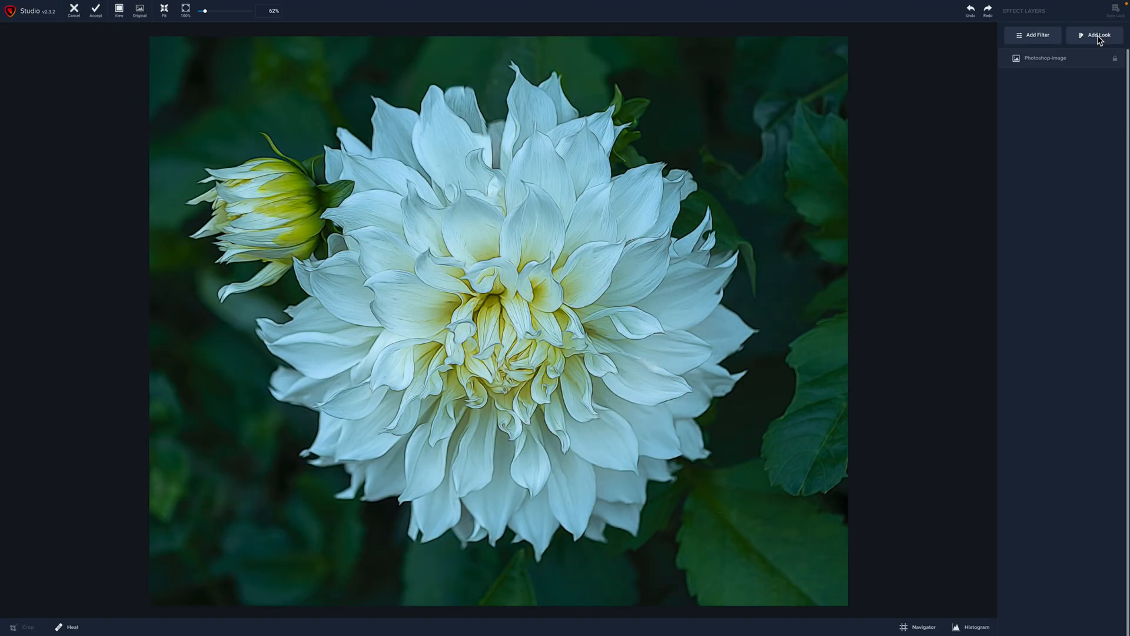
left_click(1099, 36)
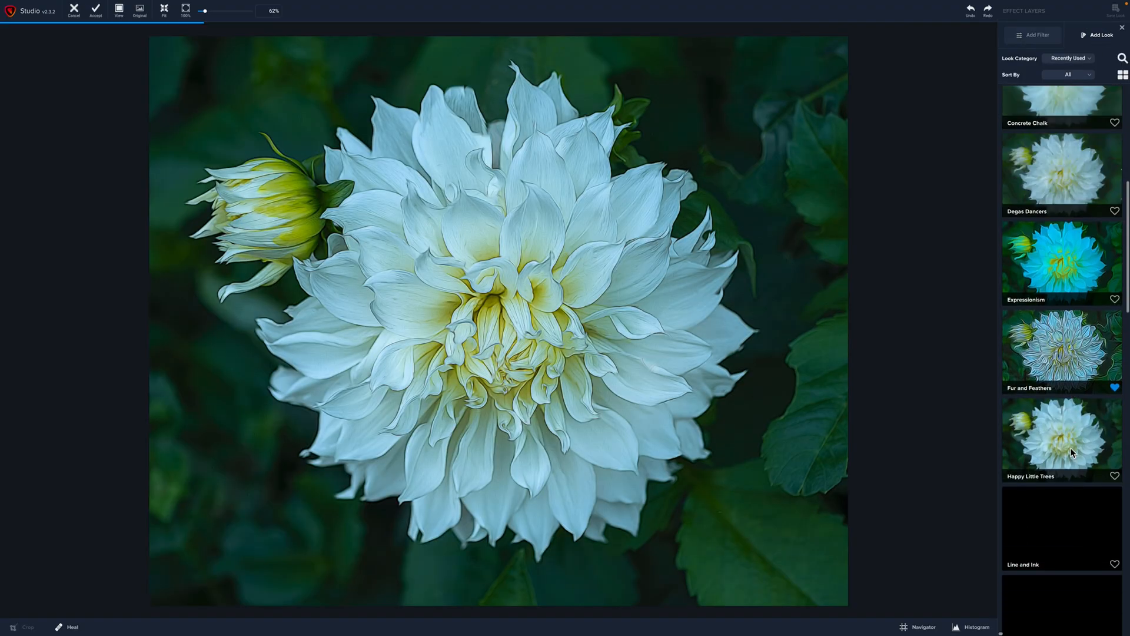
Preview the BuzSim Split Toned look on the dahlia at an amount of 44
scroll(1072, 412, "up", 3)
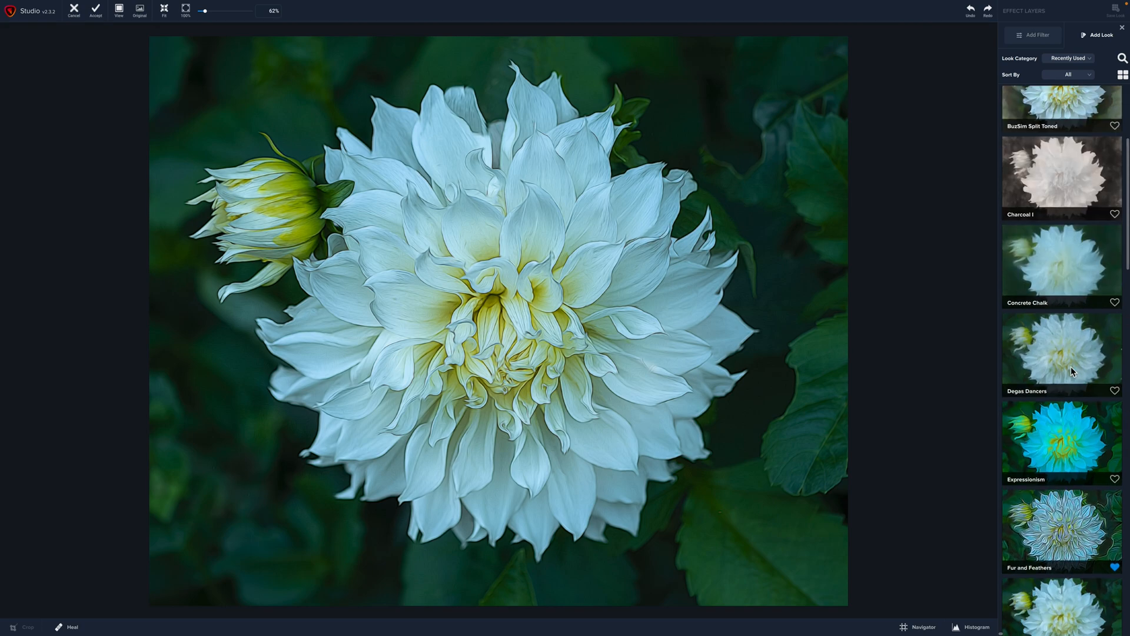
scroll(1071, 370, "up", 3)
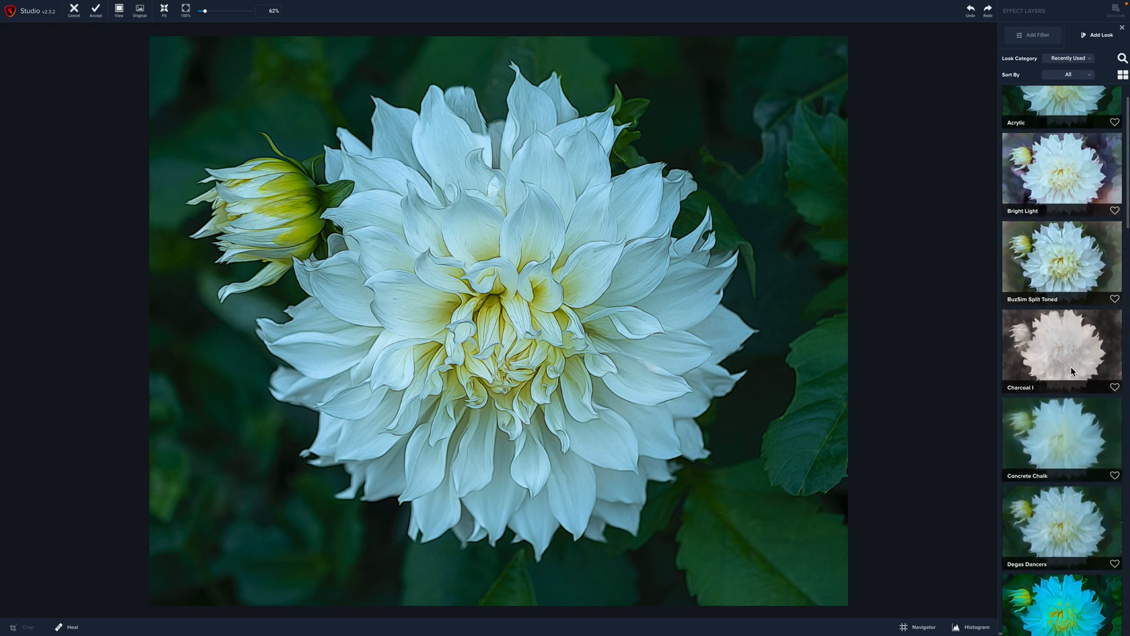
left_click(1064, 260)
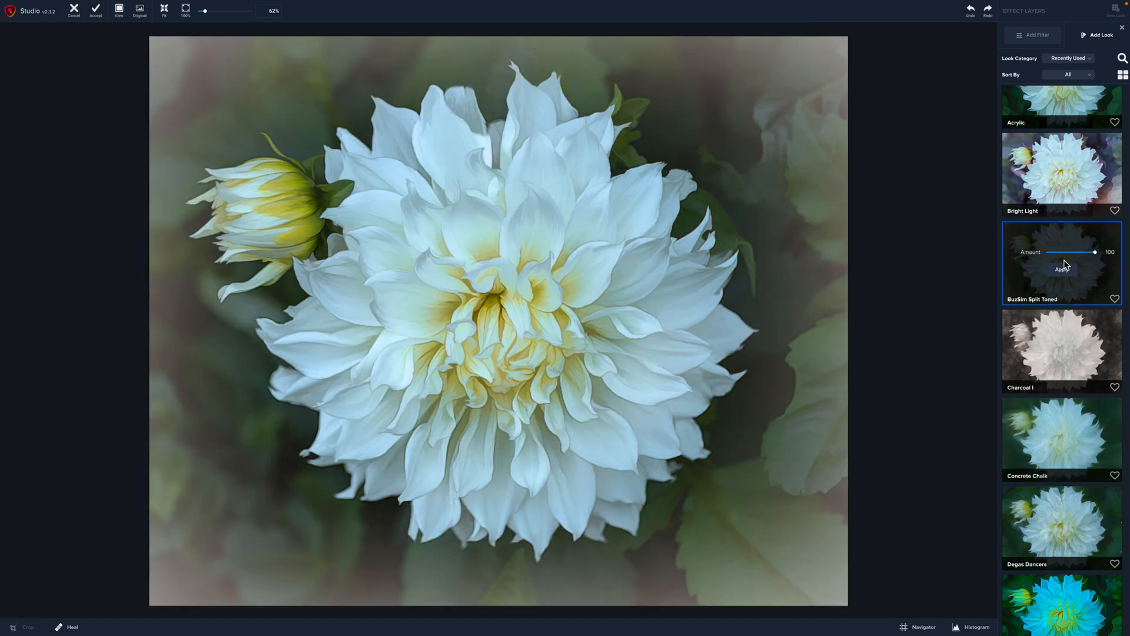
left_click(1064, 252)
left_click(1071, 252)
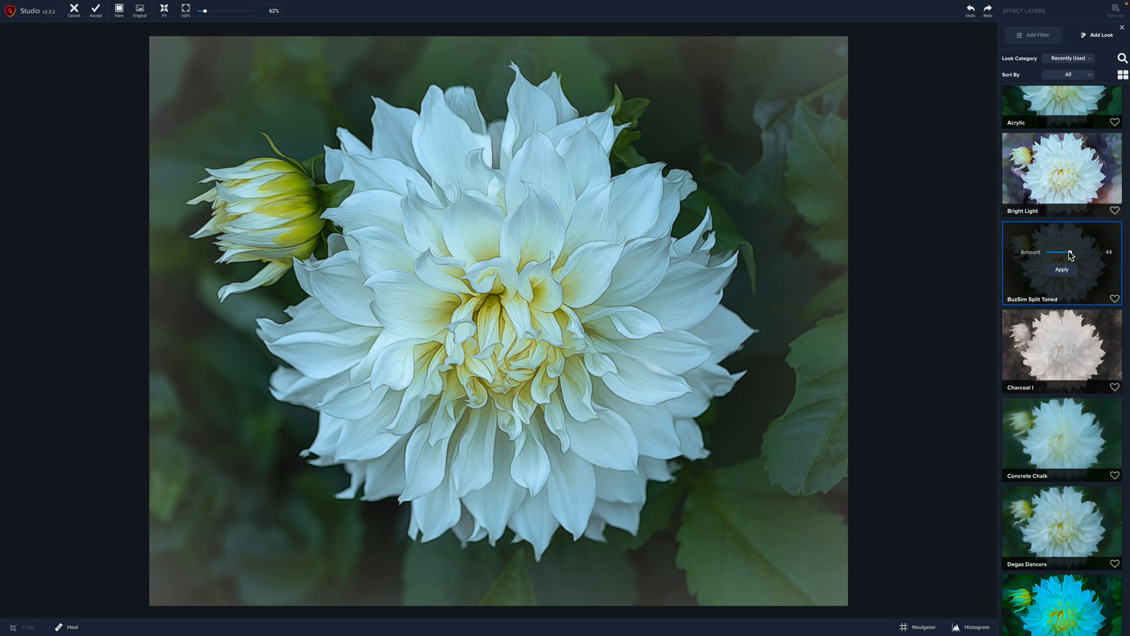
Preview the Happy Little Trees look on the dahlia at an amount of 39
scroll(1063, 389, "down", 5)
scroll(1063, 388, "down", 3)
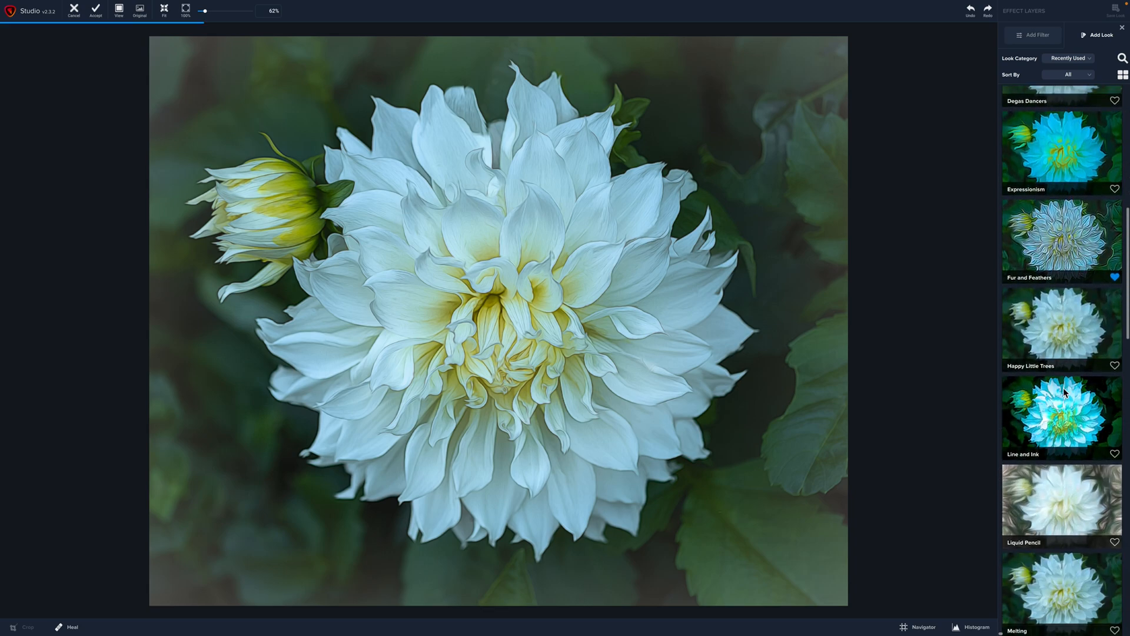
left_click(1071, 297)
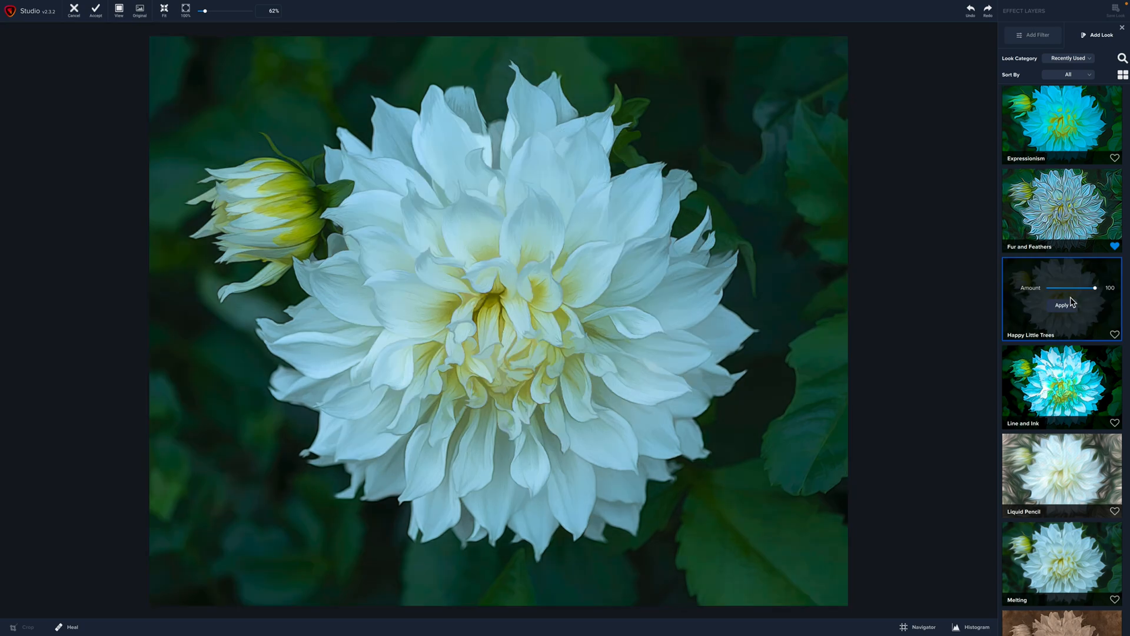
left_click(1069, 288)
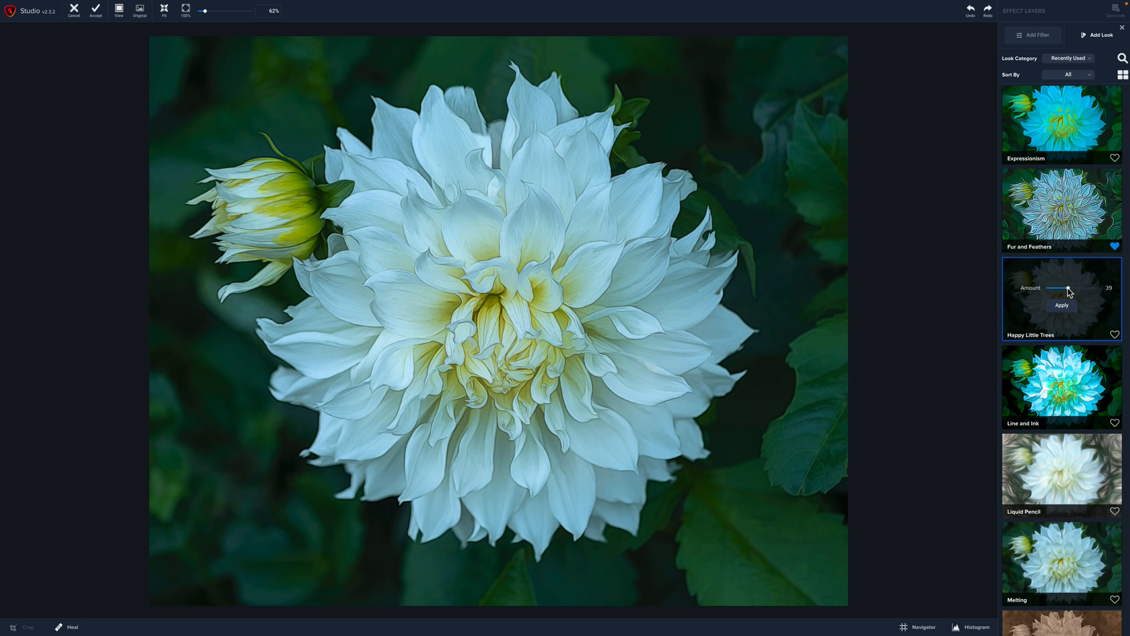
Preview the Melting look on the dahlia at an amount of 35
scroll(1065, 496, "down", 2)
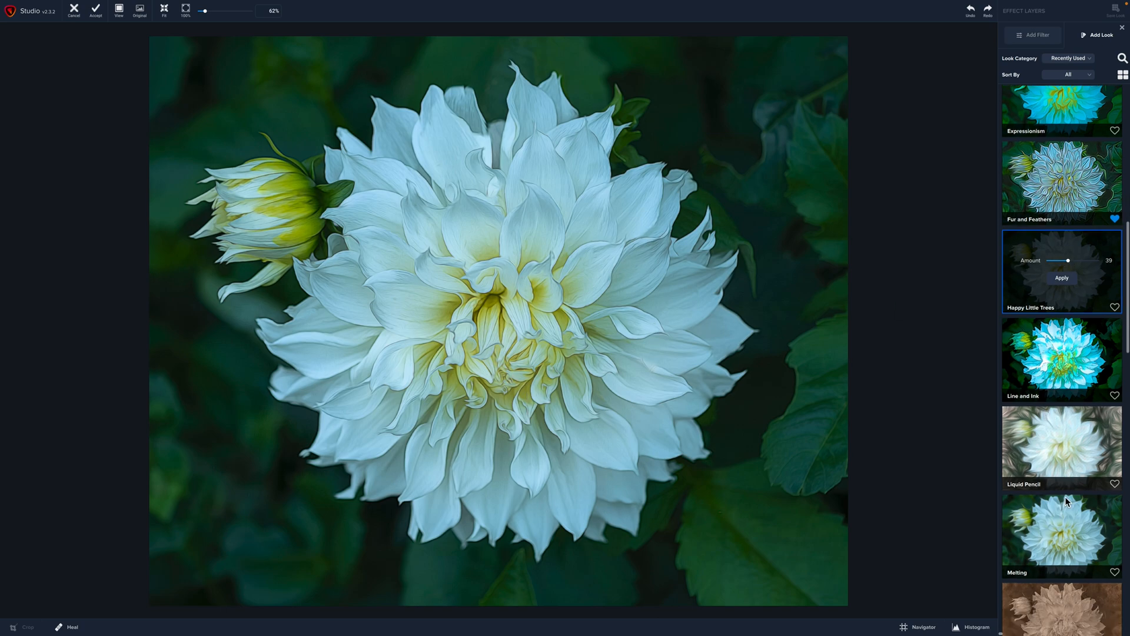
left_click(1069, 496)
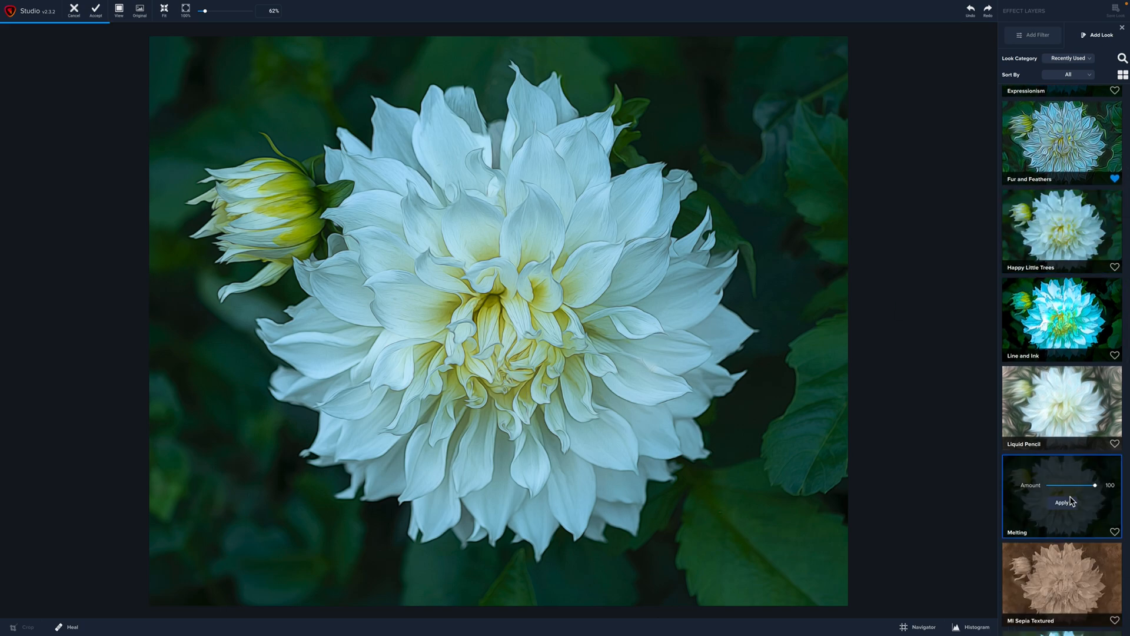
left_click(1069, 485)
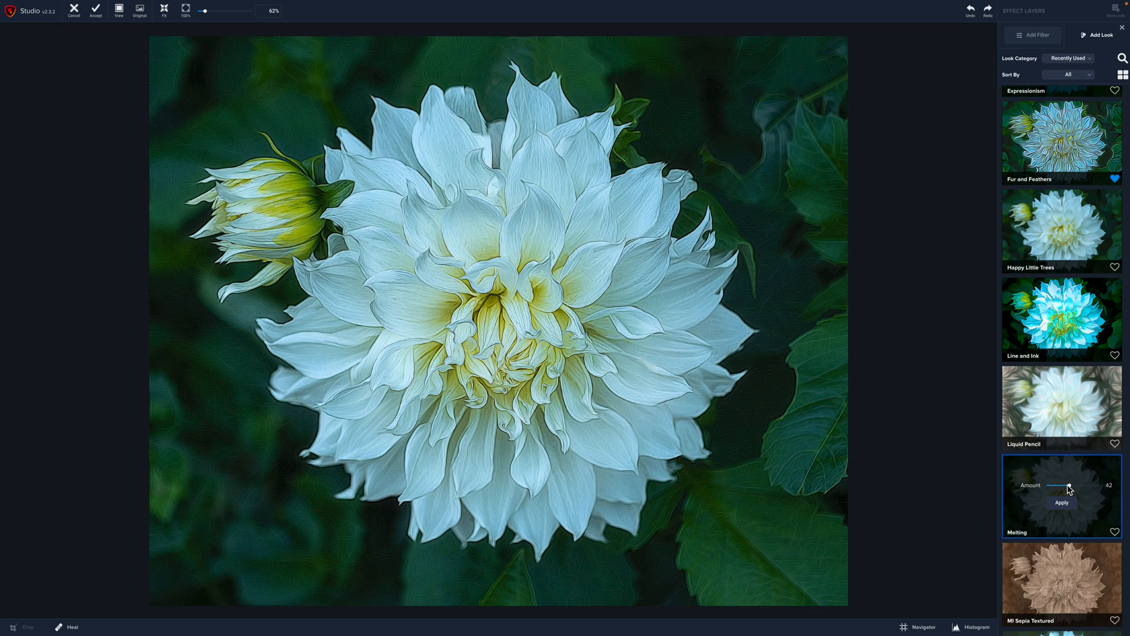
left_click_drag(1069, 486, 1066, 487)
Preview the Morning Mist look on the dahlia at an amount of 28
scroll(1071, 506, "down", 4)
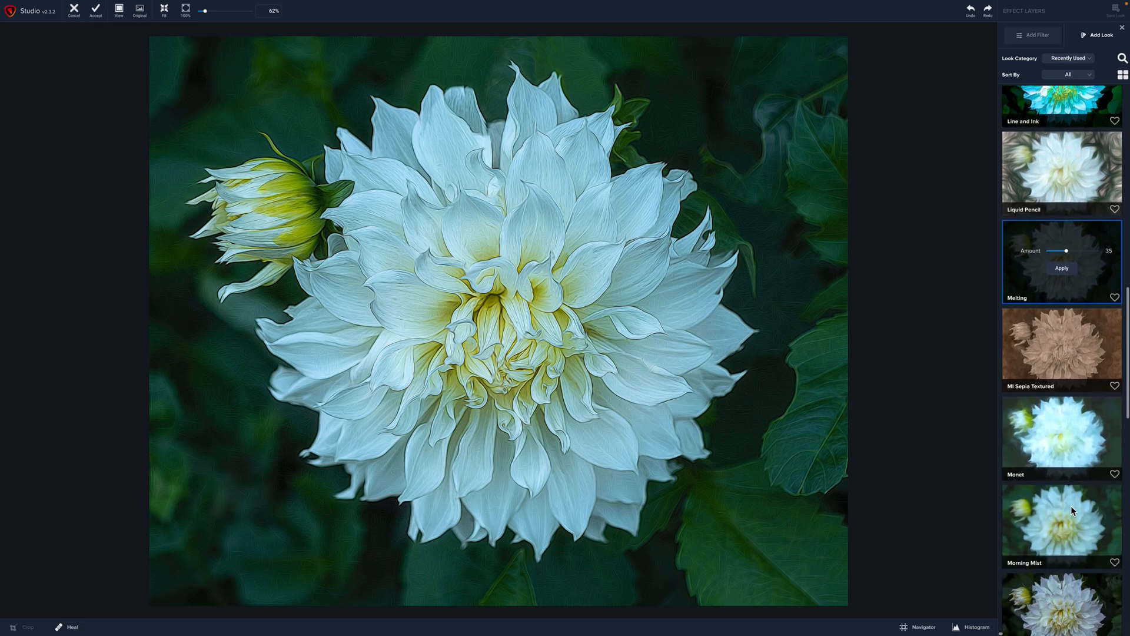
scroll(1072, 506, "down", 1)
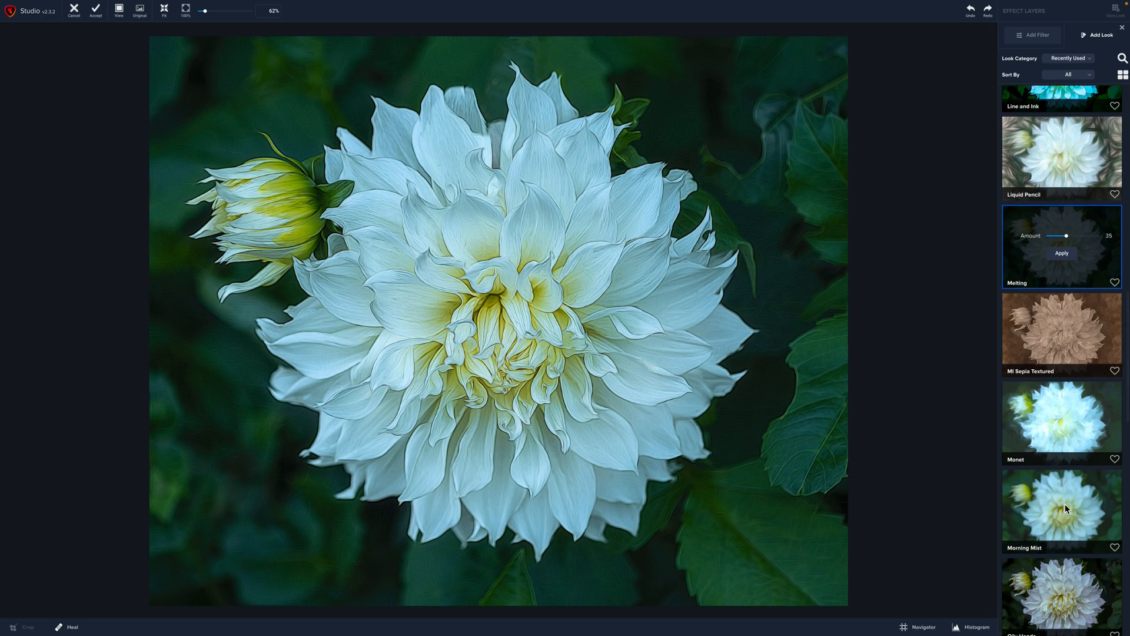
left_click(1066, 506)
left_click(1064, 501)
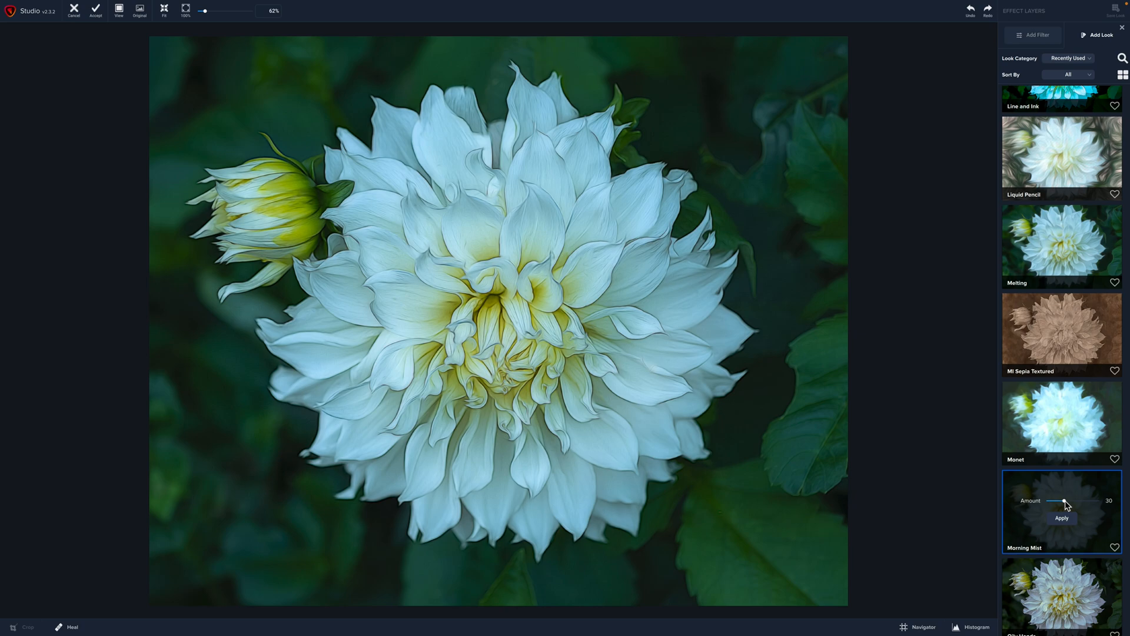
left_click_drag(1064, 502, 1061, 502)
left_click(1063, 501)
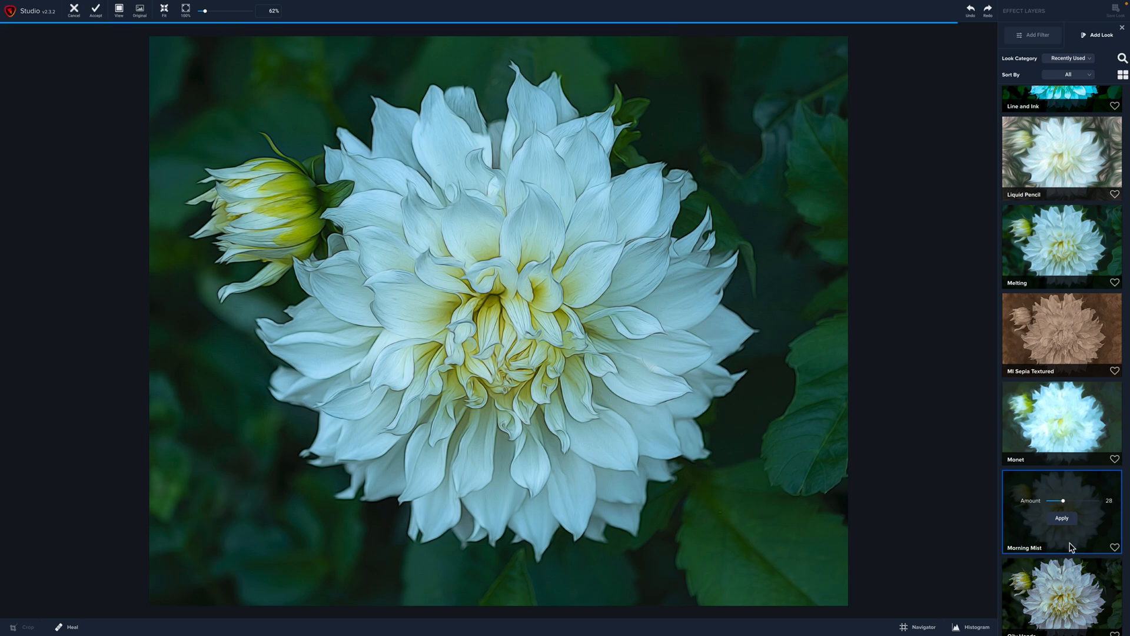
Apply the BuzSim Split Toned look to the image at an amount of 50
scroll(1069, 543, "down", 2)
scroll(1085, 383, "up", 10)
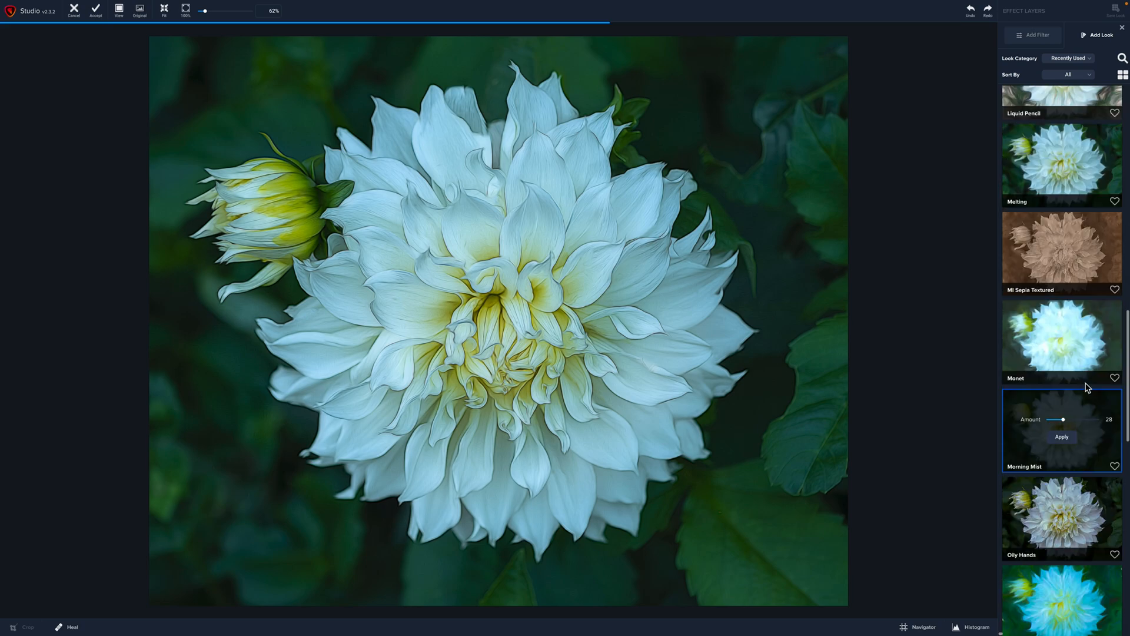
scroll(1086, 383, "up", 5)
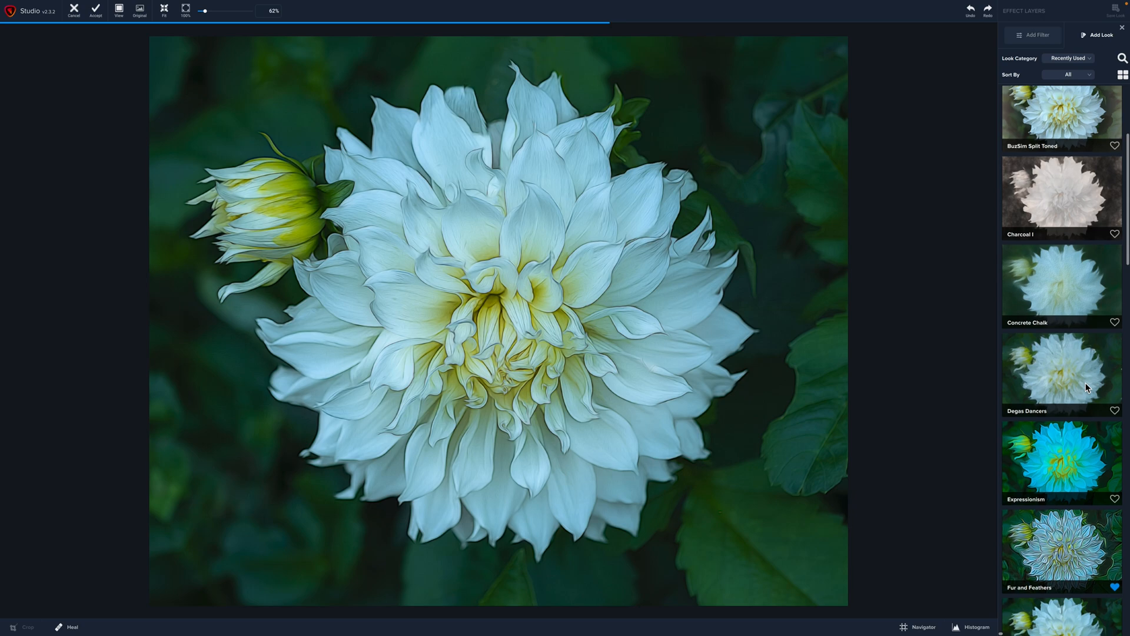
left_click(1064, 294)
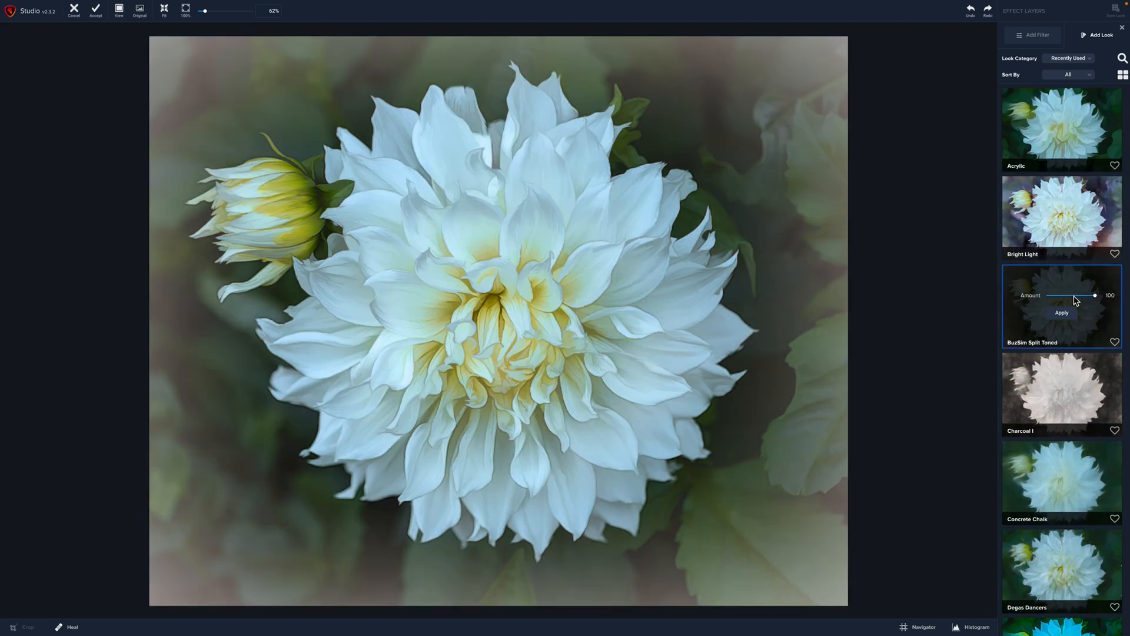
left_click(1074, 296)
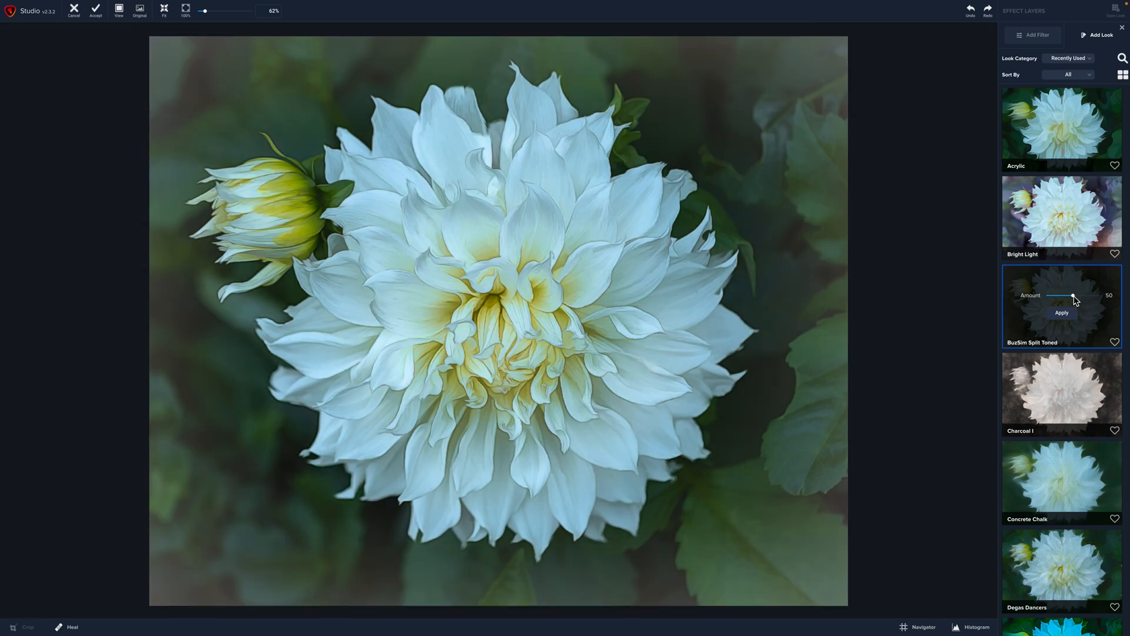
left_click(1065, 315)
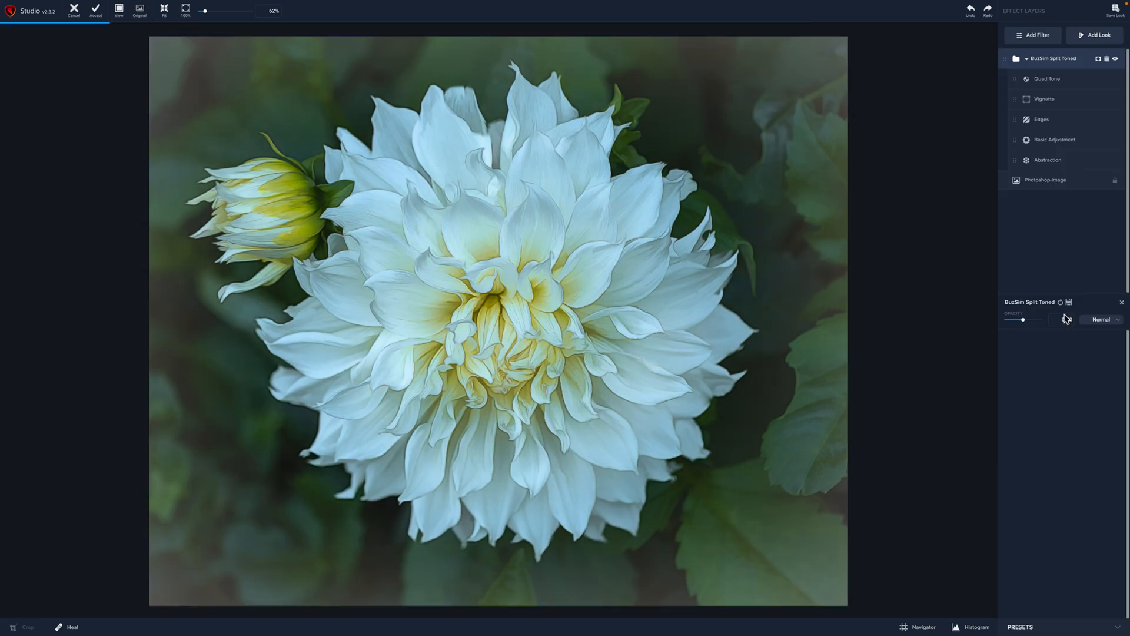
Change the color of the look's Vignette filter to black
left_click(1041, 101)
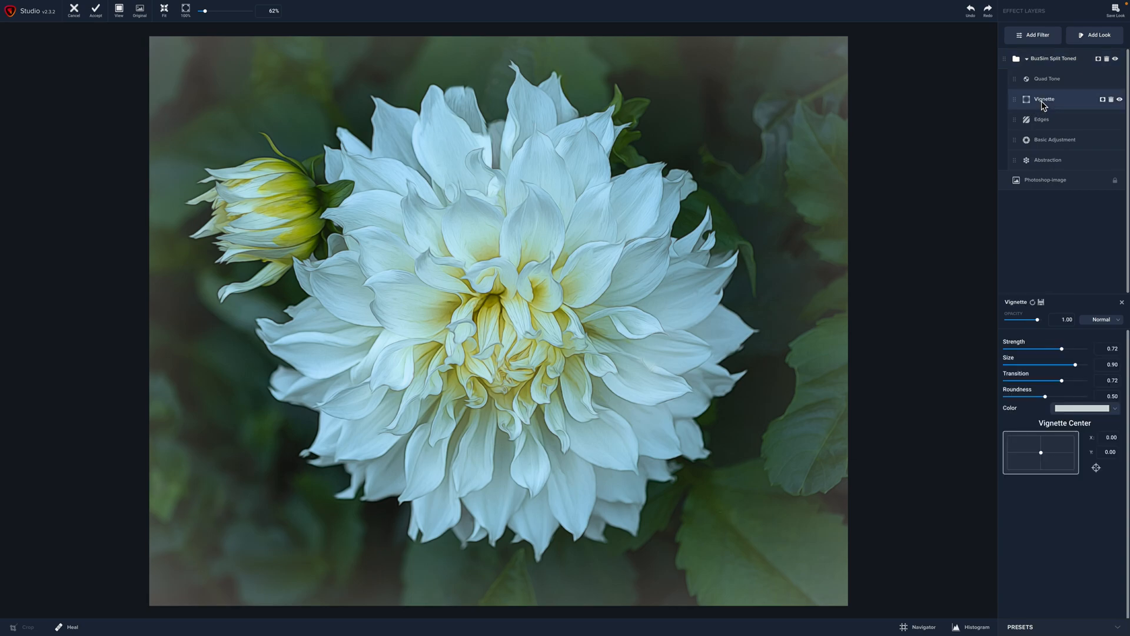
left_click(1116, 414)
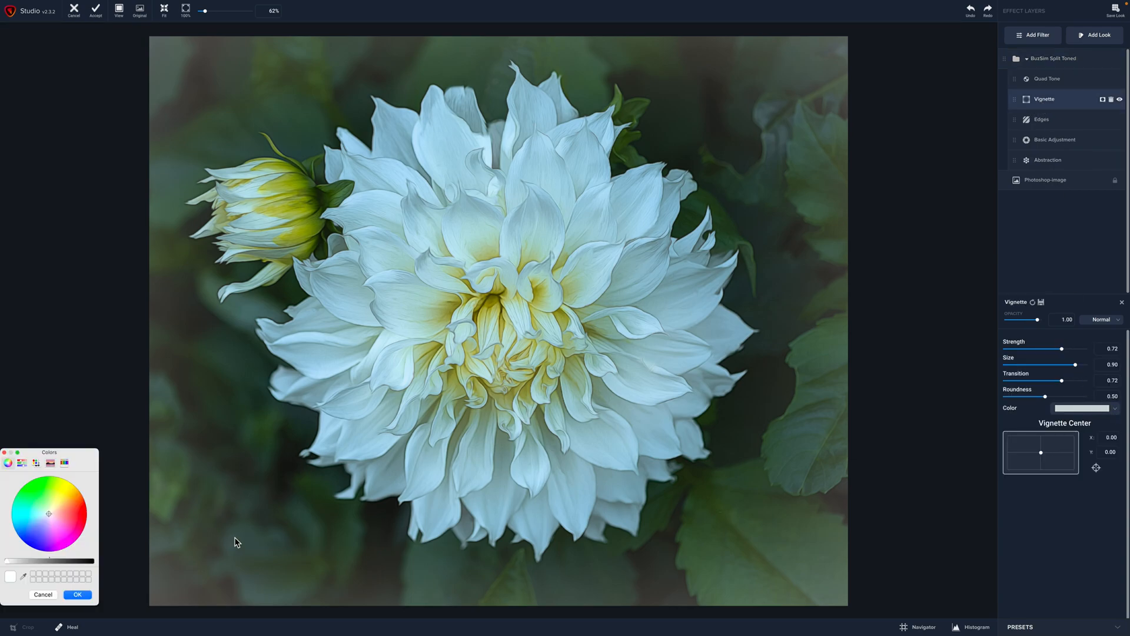
left_click(92, 562)
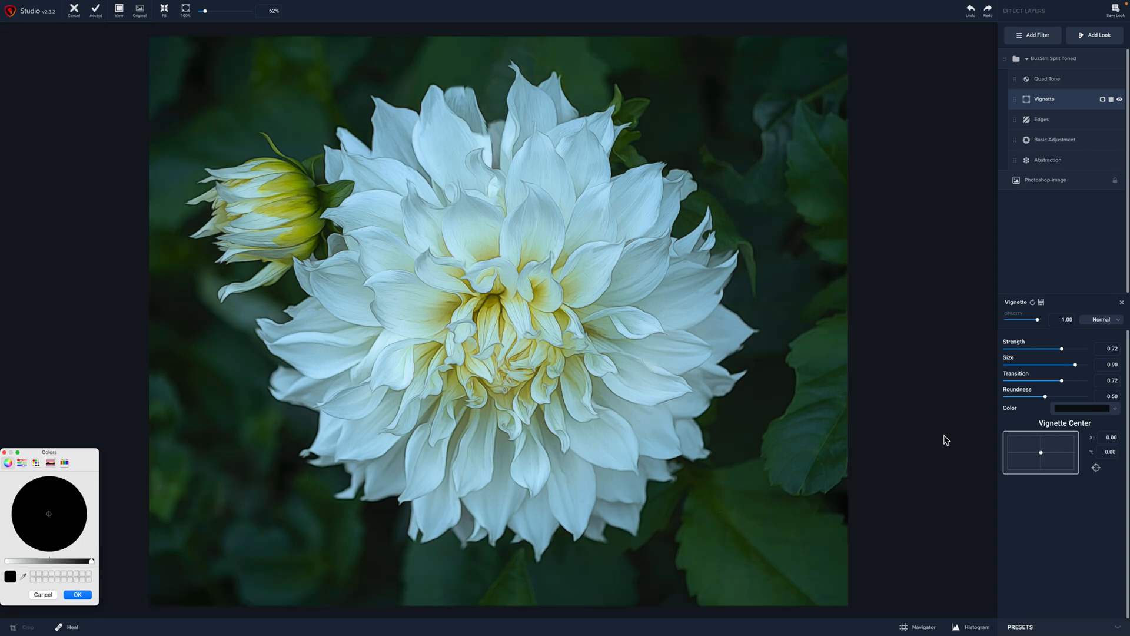
Set the vignette's strength to 0.88 and size to 0.65, increase its roundness slightly, and accept the result back into Photoshop
mouse_move(1063, 350)
left_mouse_down()
mouse_move(1063, 365)
mouse_move(1040, 369)
mouse_move(1075, 352)
left_mouse_up()
left_click(1057, 366)
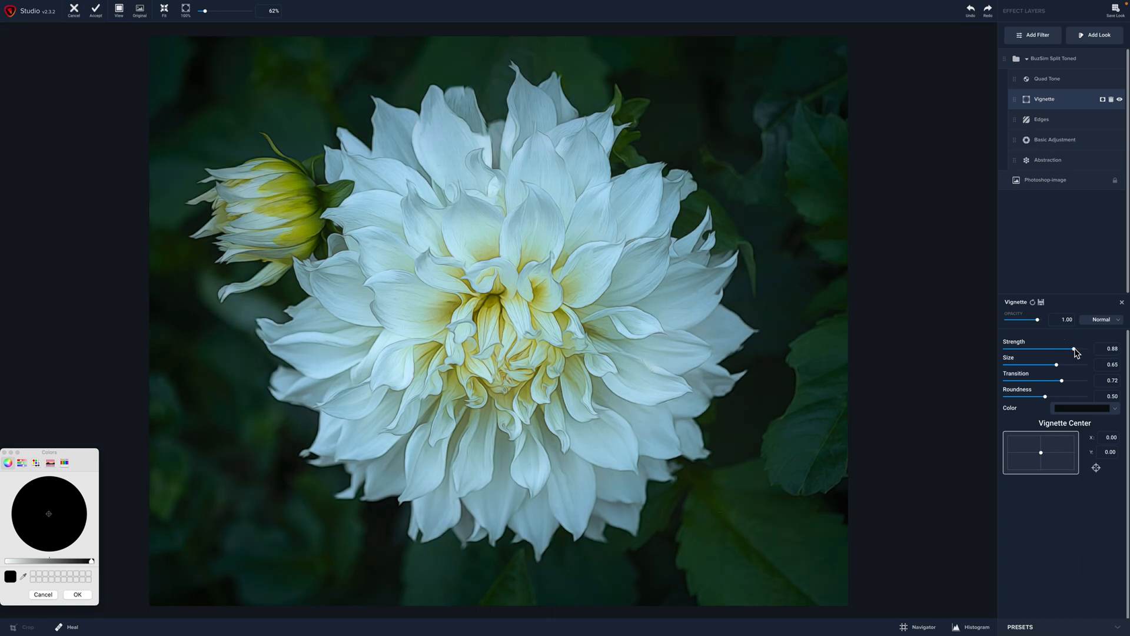
left_click_drag(1045, 397, 1052, 399)
left_click(97, 11)
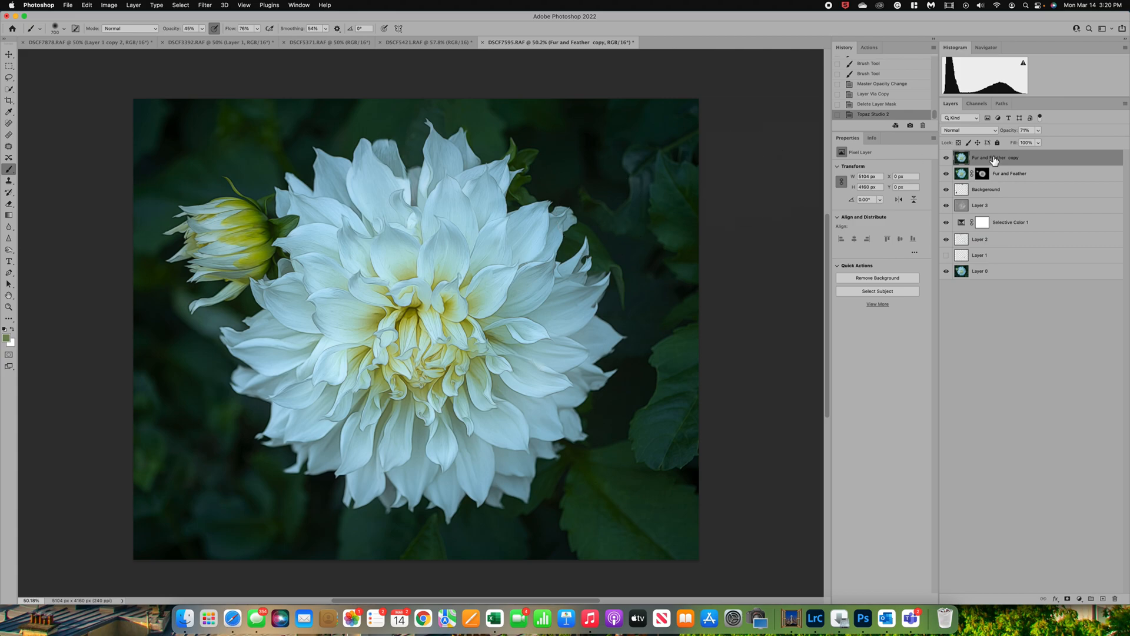
Set the opacity of the Fur and Feather copy layer to 78%
left_click_drag(1038, 139, 1054, 141)
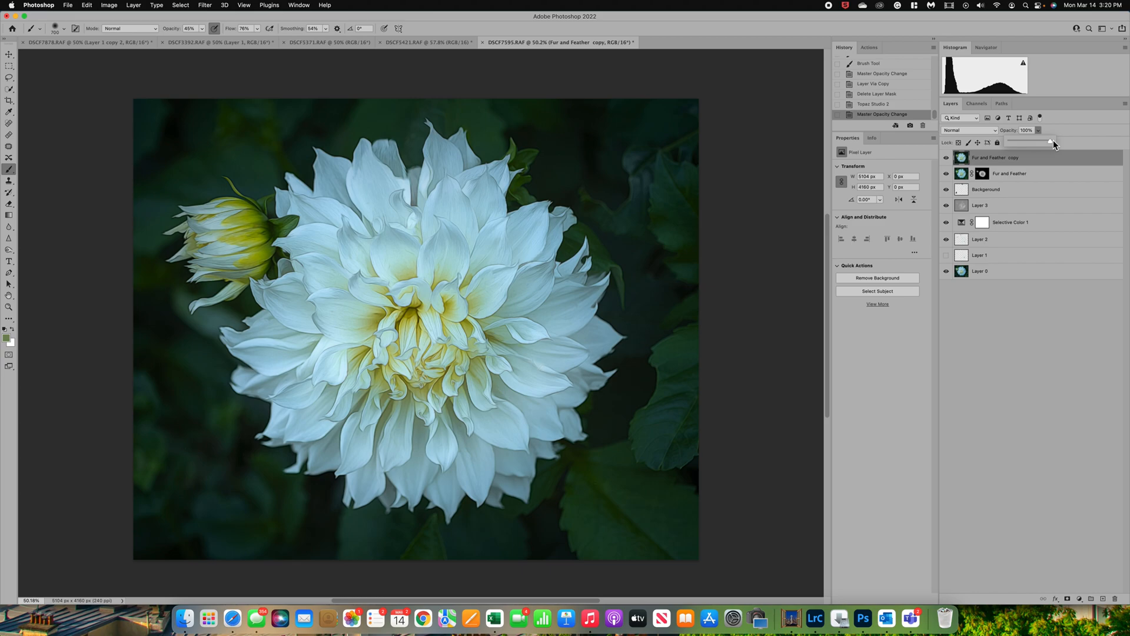
left_click_drag(1049, 143, 1042, 143)
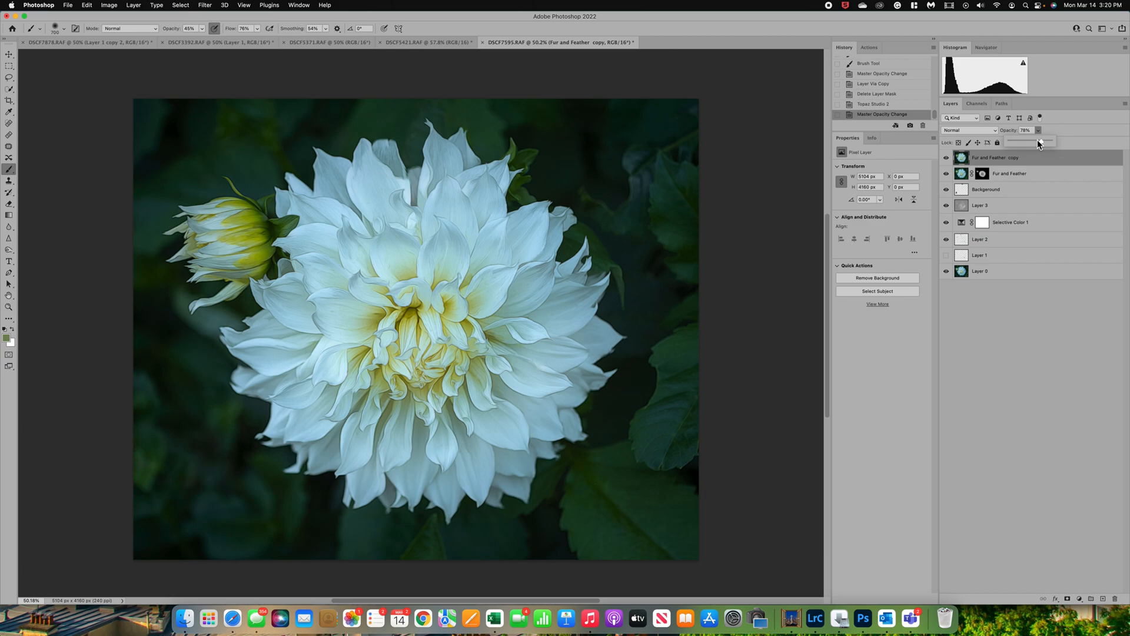
Add a white layer mask to the Fur and Feather copy layer and make black the foreground color
left_click(1067, 599)
key("d")
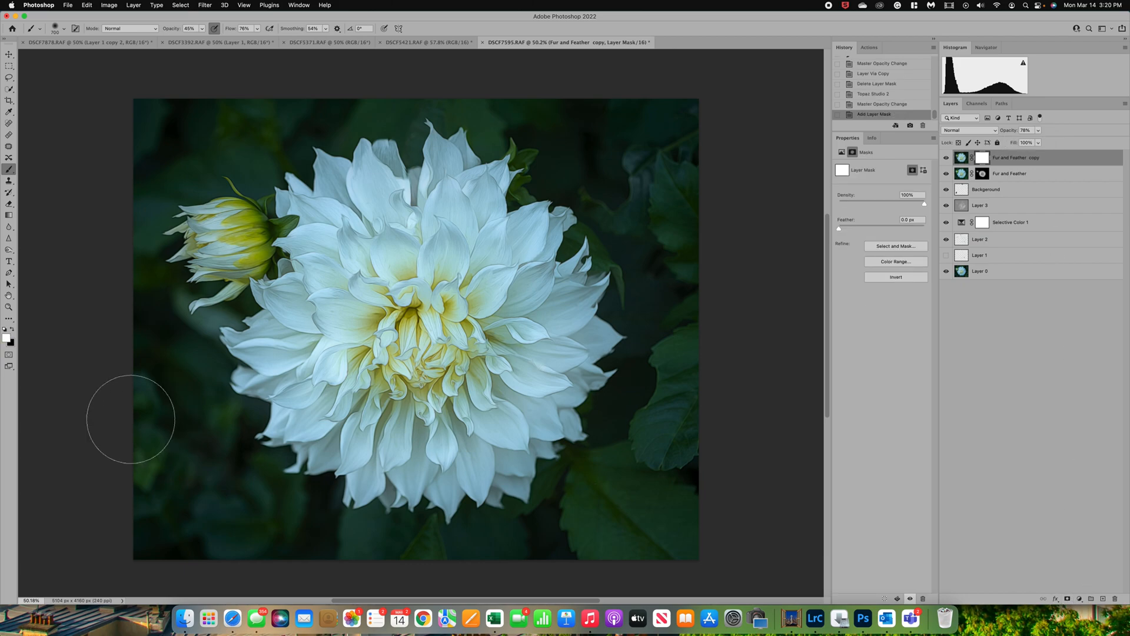
left_click(11, 331)
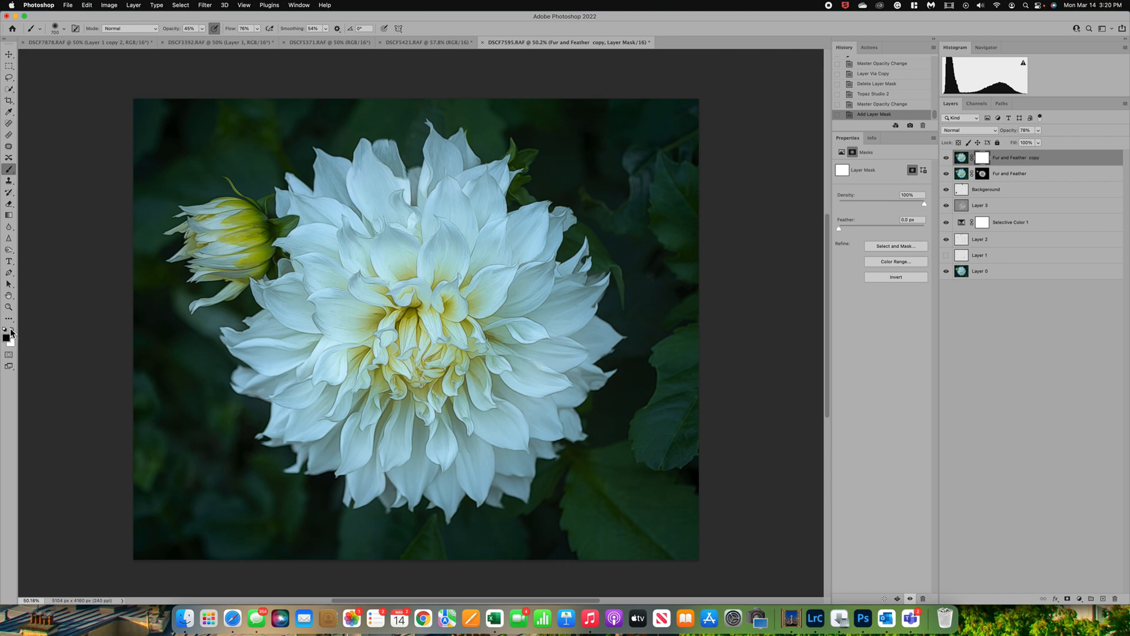
Reduce the brush opacity to 24% and paint black on the Fur and Feather copy mask over the dahlia's petals and center
left_click(202, 28)
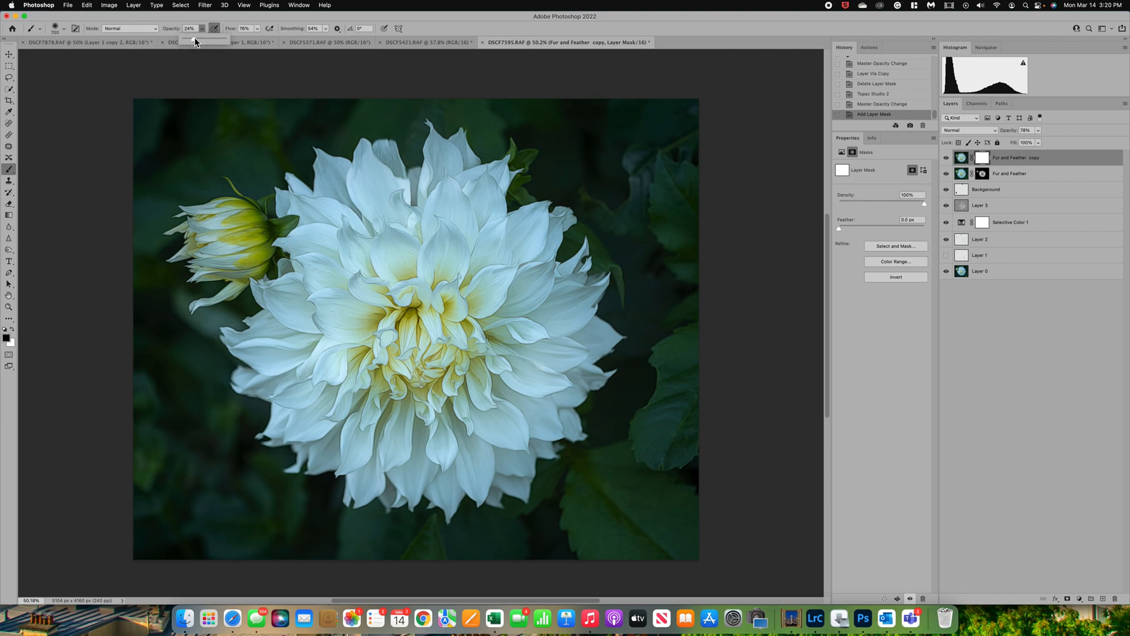
left_click(330, 266)
mouse_move(447, 243)
left_mouse_down()
mouse_move(572, 317)
mouse_move(578, 368)
mouse_move(387, 486)
mouse_move(318, 480)
mouse_move(289, 365)
left_mouse_up()
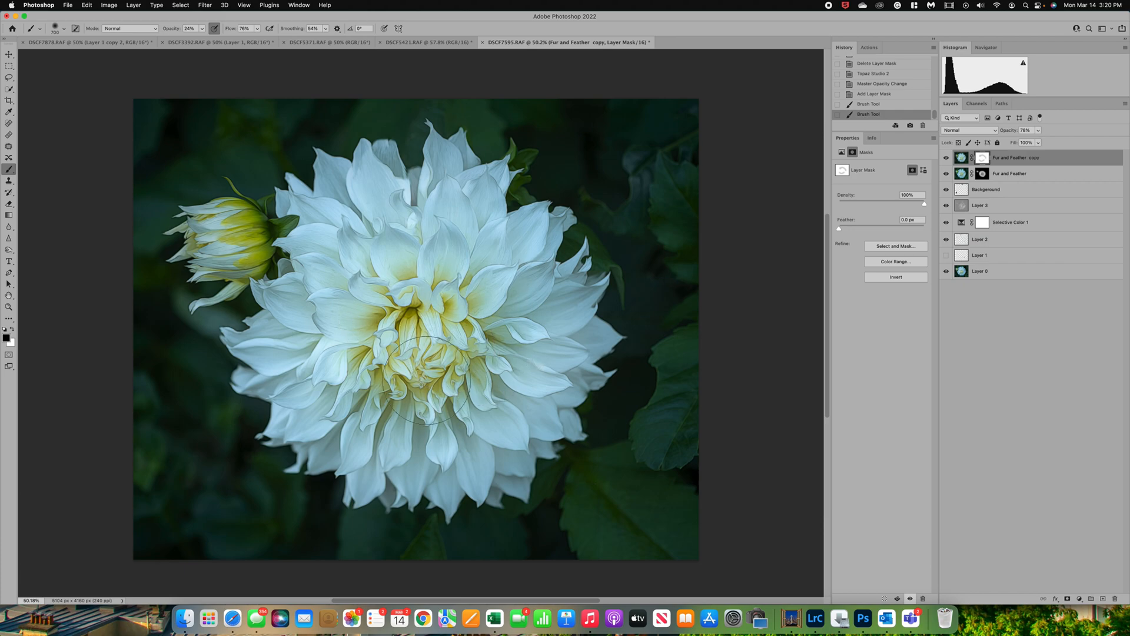
left_click(473, 362)
left_click(465, 377)
Stamp all visible layers into a new top layer and apply the Oil Paint filter with all four brush values at 10
left_click(960, 159)
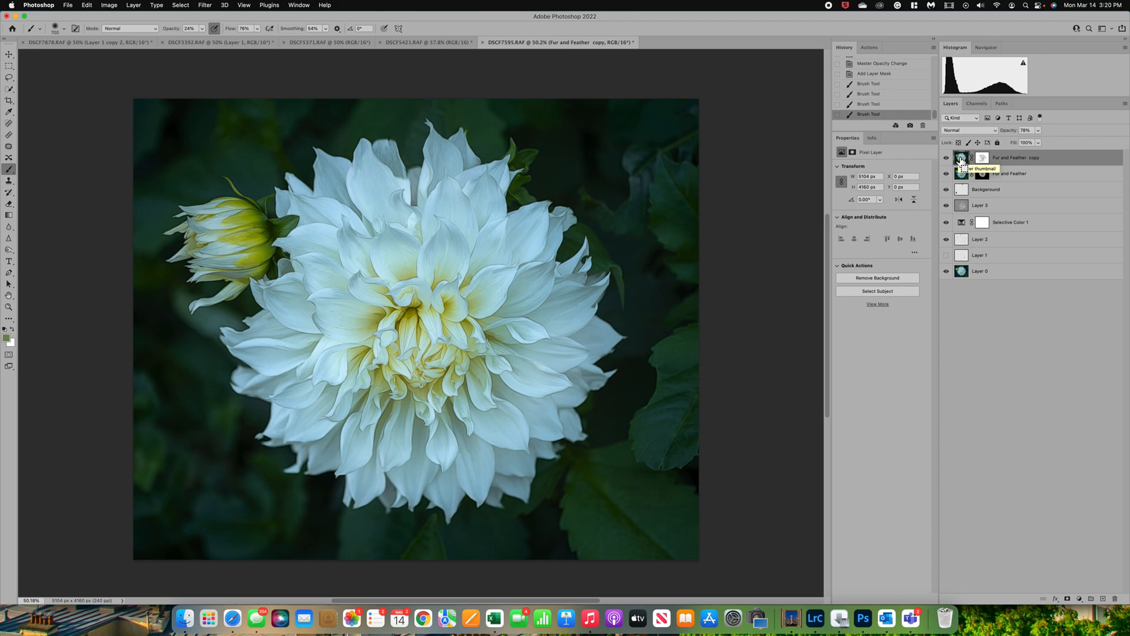
key("super+alt+shift+e")
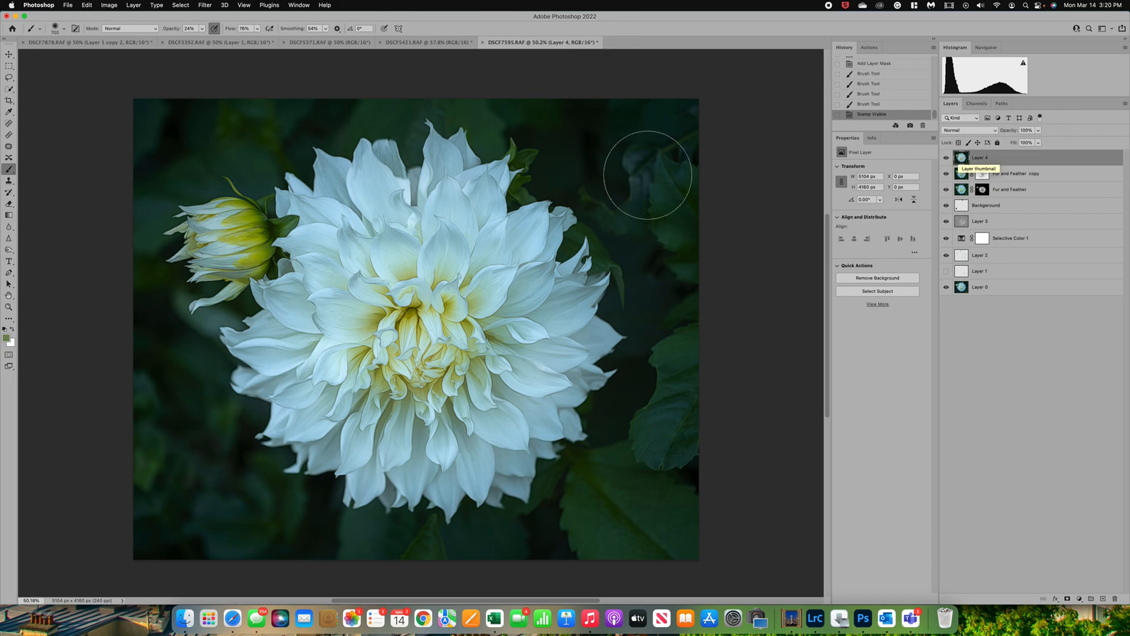
left_click(205, 6)
mouse_move(228, 198)
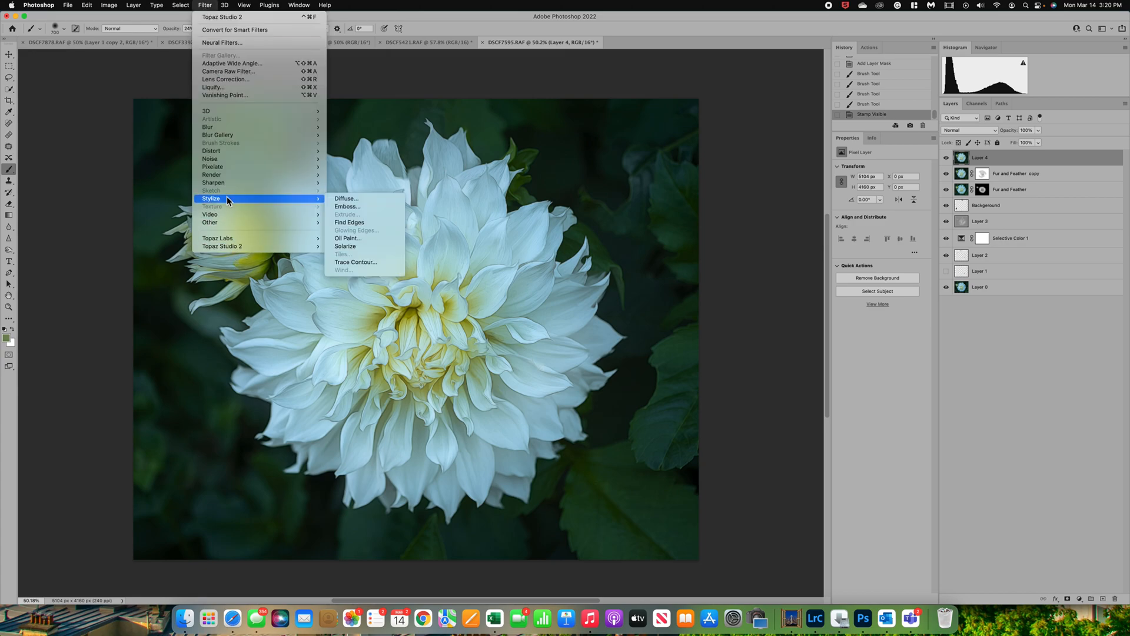
left_click(388, 238)
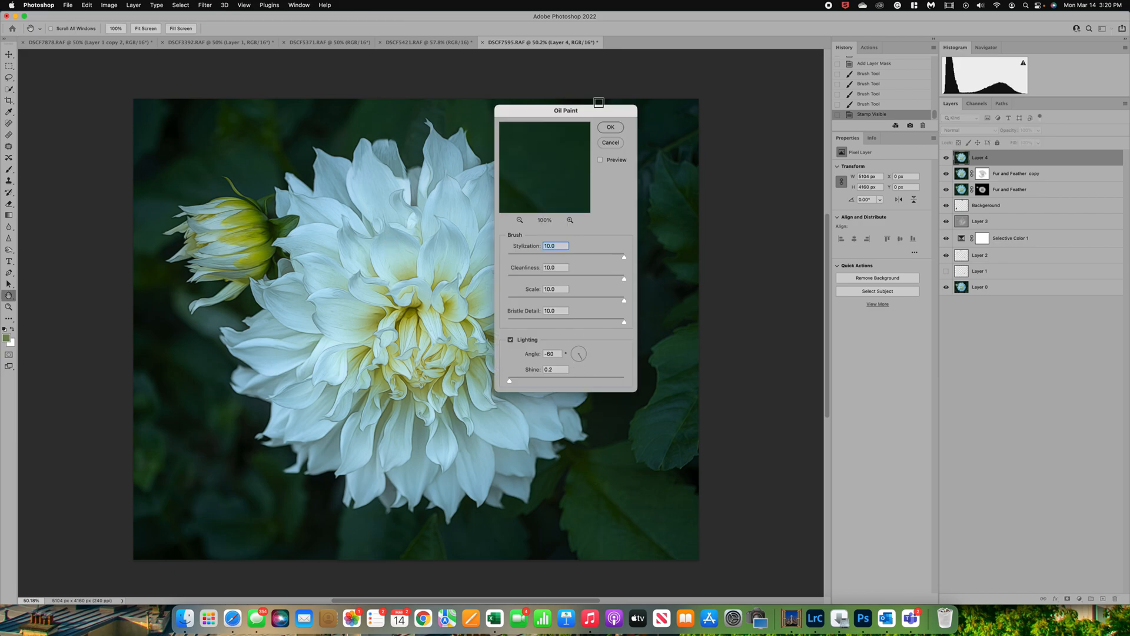
left_click(611, 127)
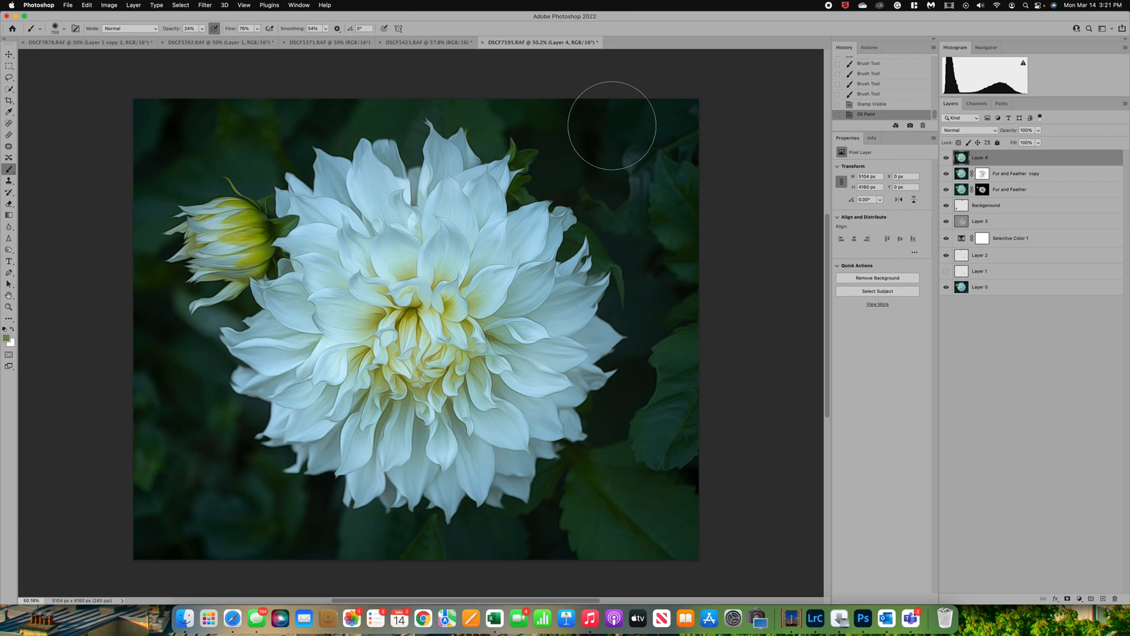
Add a layer mask to the oil-painted layer, invert it to black, and make white the foreground color
left_click(1068, 598)
key("super+i")
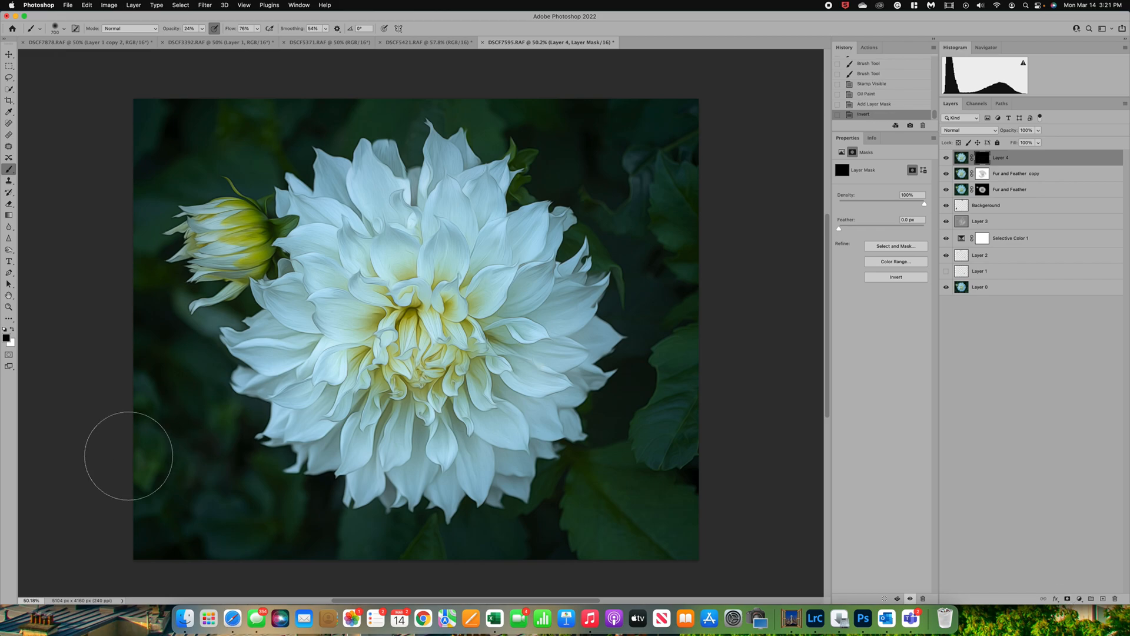
left_click(16, 331)
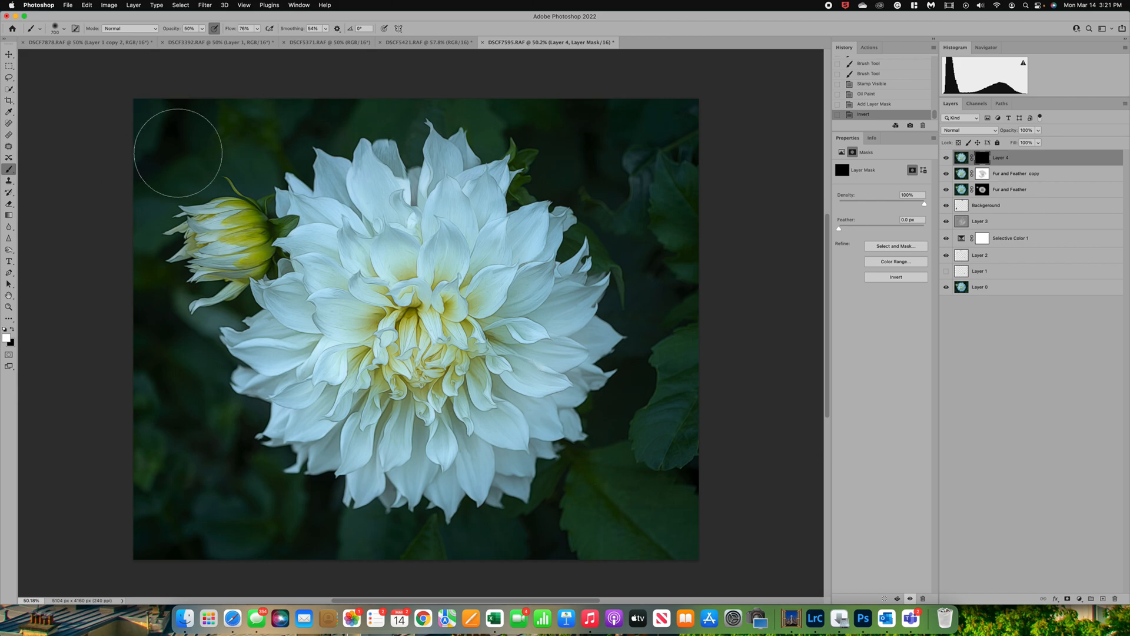
Paint white at 50% opacity on the Layer 4 mask over the dark leafy background around the dahlia and bud
mouse_move(635, 147)
left_mouse_down()
mouse_move(613, 177)
mouse_move(695, 203)
mouse_move(729, 244)
mouse_move(661, 378)
left_mouse_up()
mouse_move(687, 284)
left_mouse_down()
mouse_move(668, 486)
mouse_move(634, 567)
mouse_move(603, 528)
mouse_move(623, 487)
mouse_move(569, 497)
left_mouse_up()
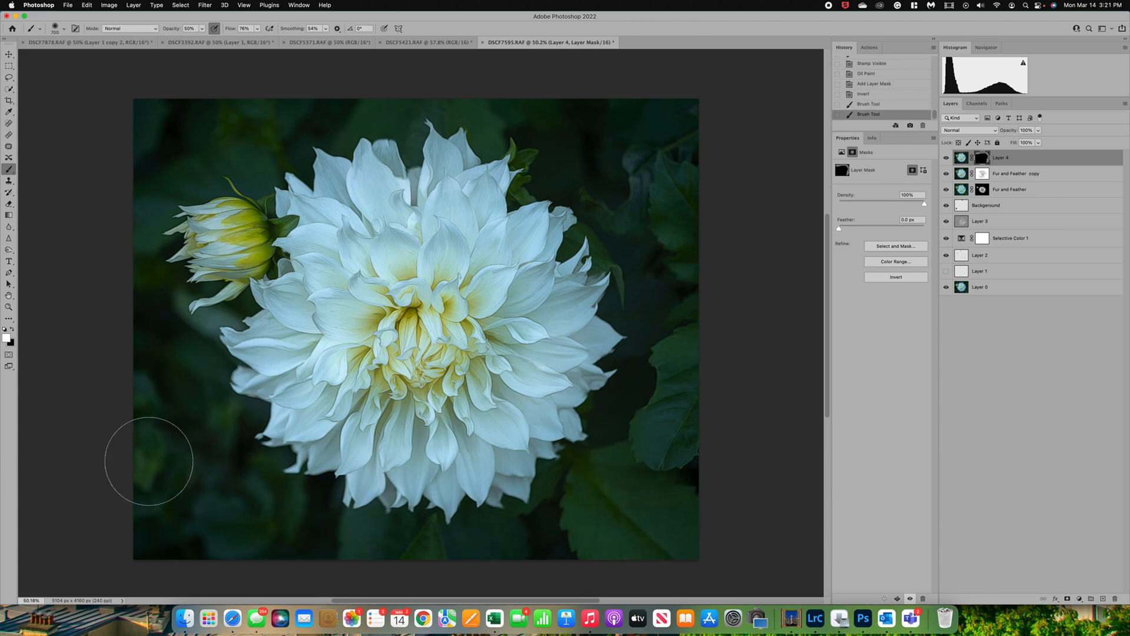
mouse_move(692, 503)
left_mouse_down()
mouse_move(735, 445)
mouse_move(654, 275)
mouse_move(658, 157)
mouse_move(605, 144)
left_mouse_up()
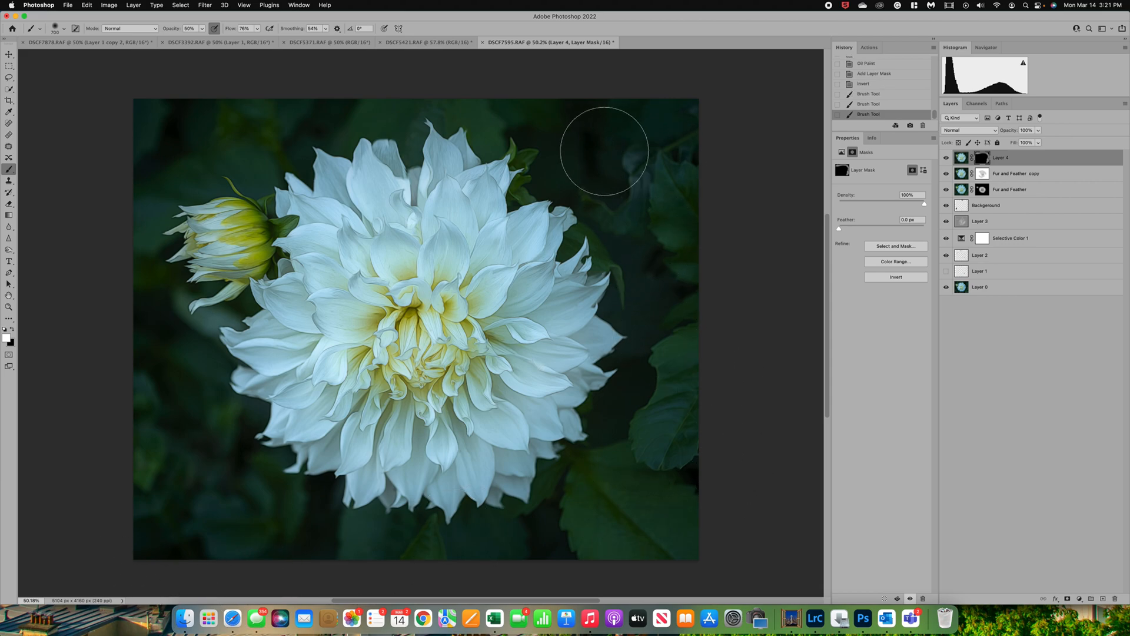
mouse_move(308, 102)
left_mouse_down()
mouse_move(123, 169)
mouse_move(184, 291)
mouse_move(189, 434)
mouse_move(242, 457)
mouse_move(222, 454)
left_mouse_up()
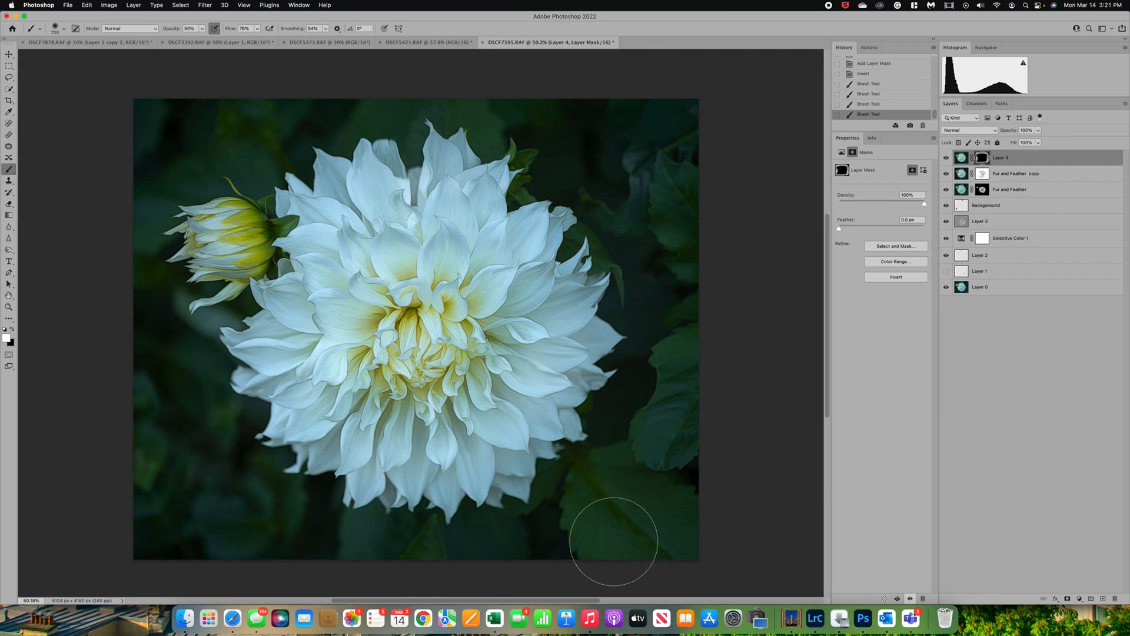
left_click_drag(575, 139, 567, 139)
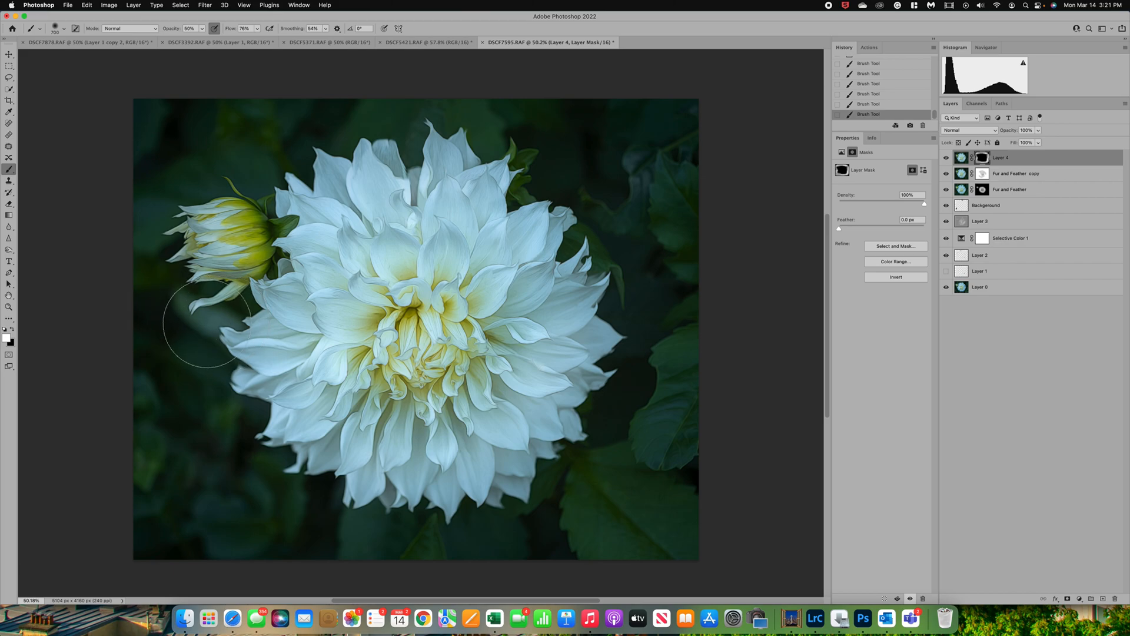
Check the blended dahlia up close and stamp all visible layers into a new layer above Layer 4
key("super+equal")
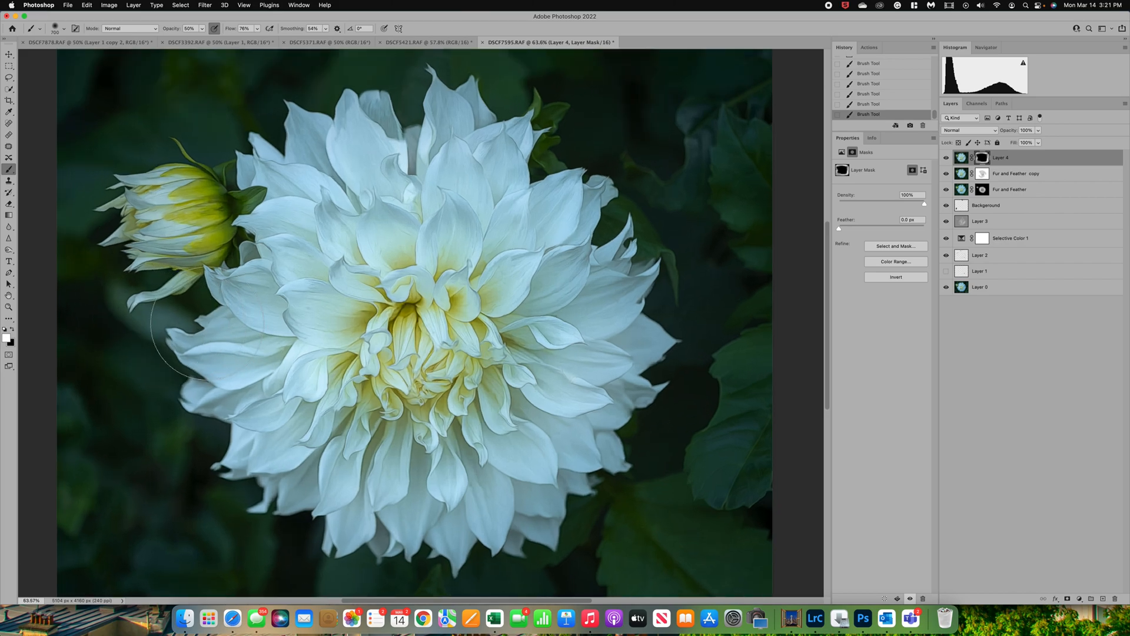
scroll(207, 324, "left", 3)
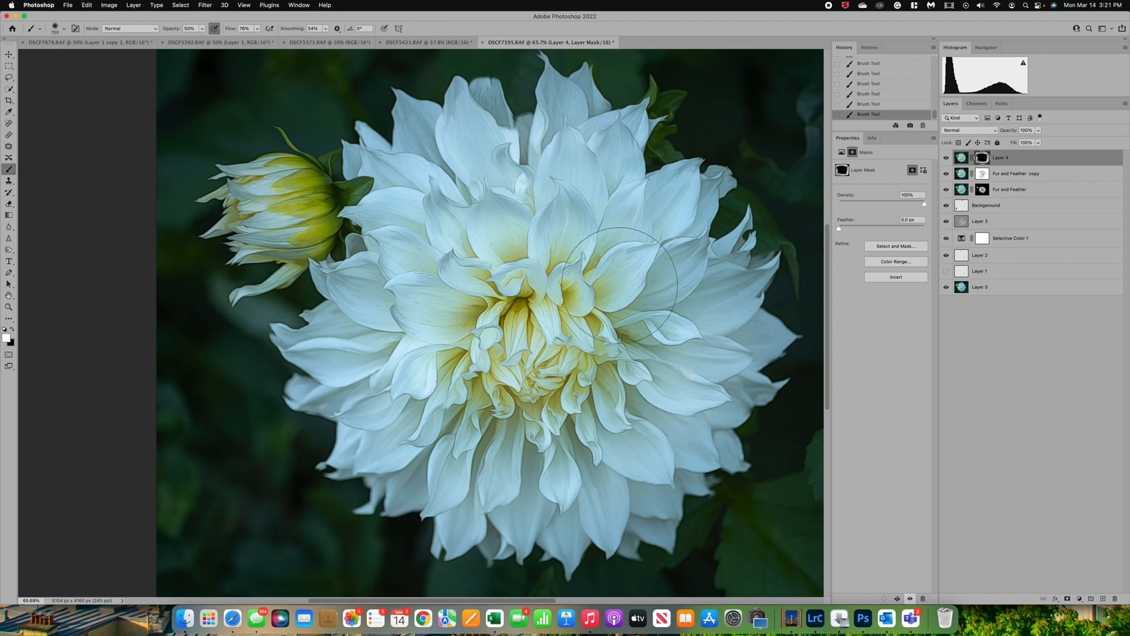
scroll(619, 286, "right", 3)
scroll(620, 286, "down", 5)
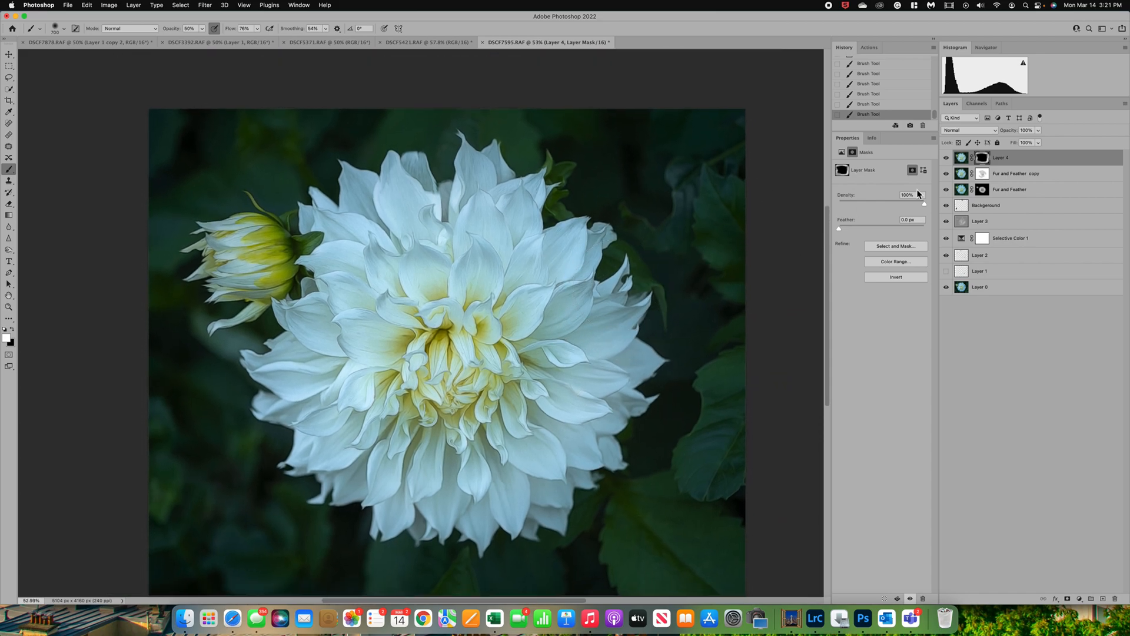
left_click(961, 160)
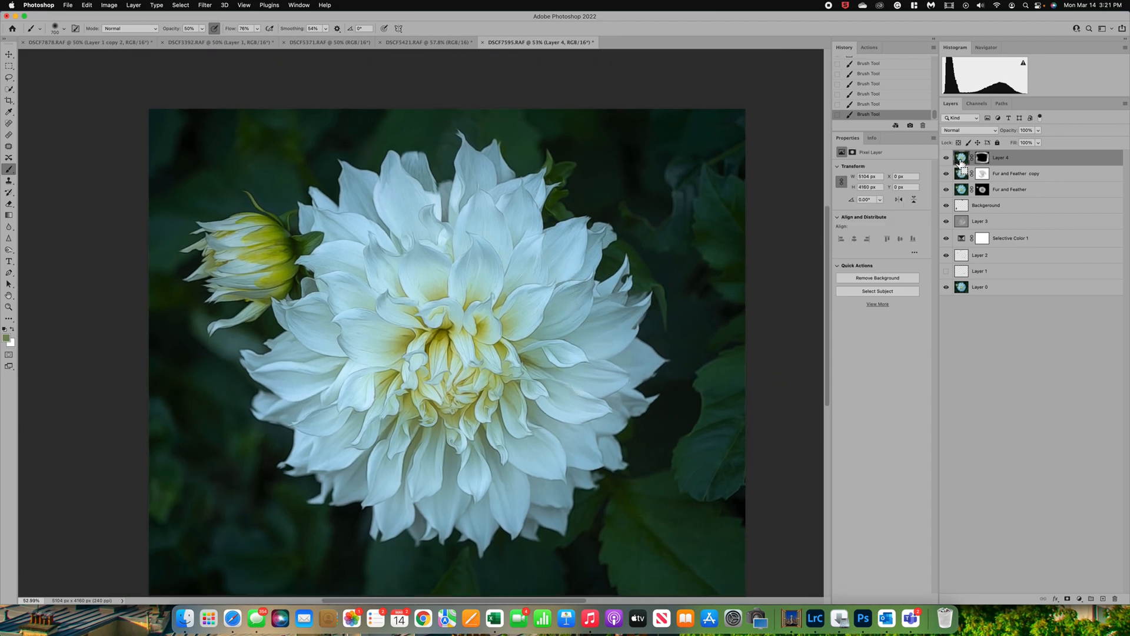
key("super+alt+shift+e")
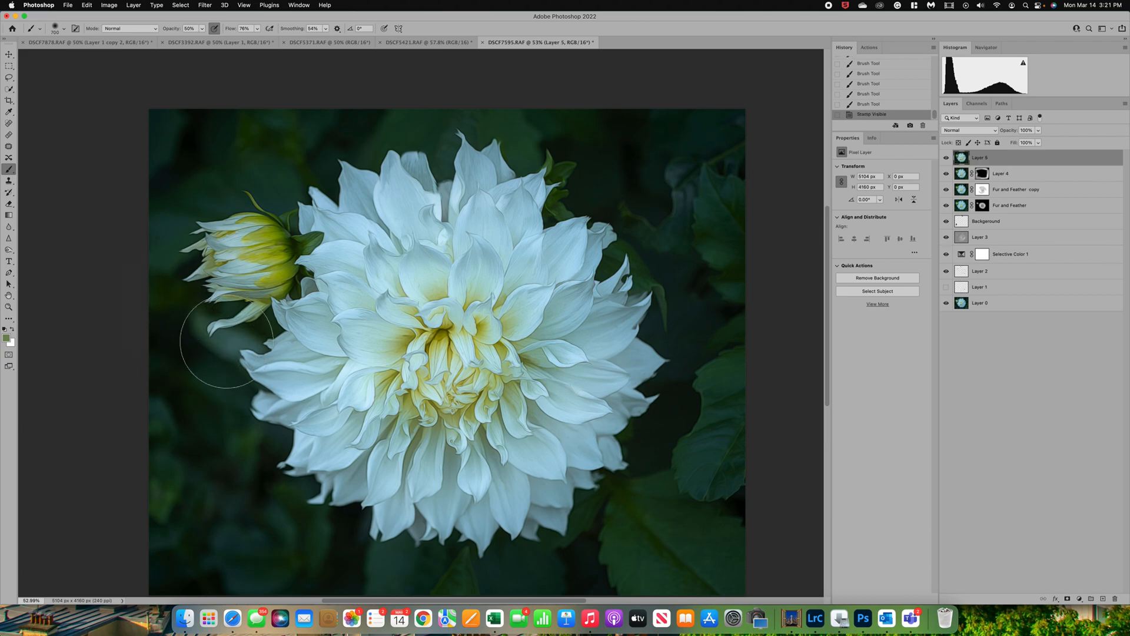
scroll(457, 356, "up", 2)
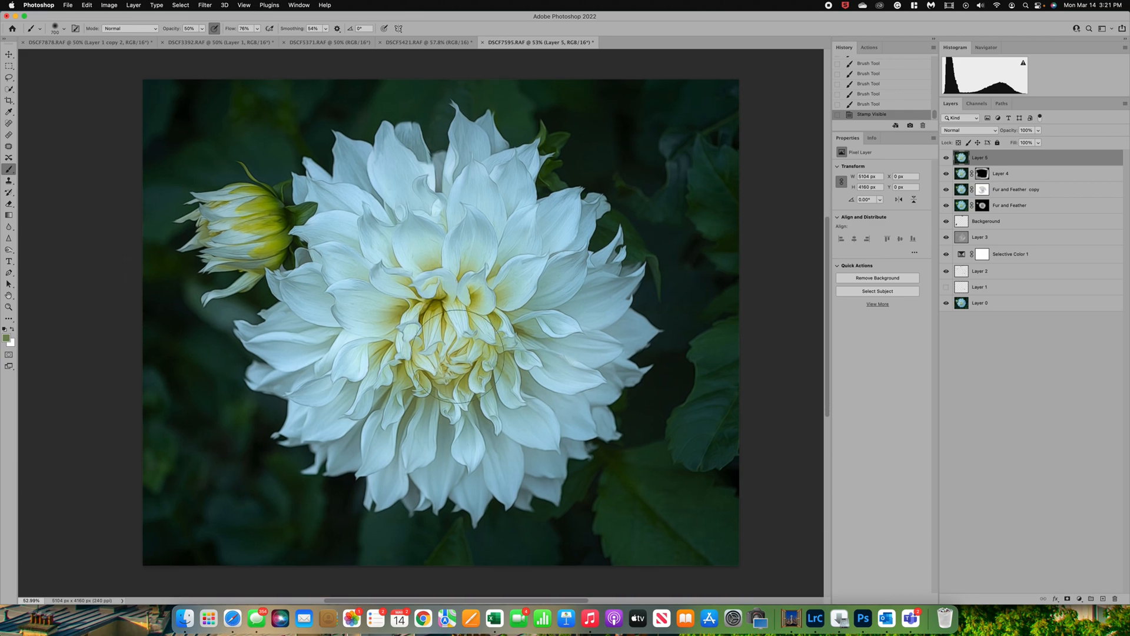
scroll(457, 356, "down", 2)
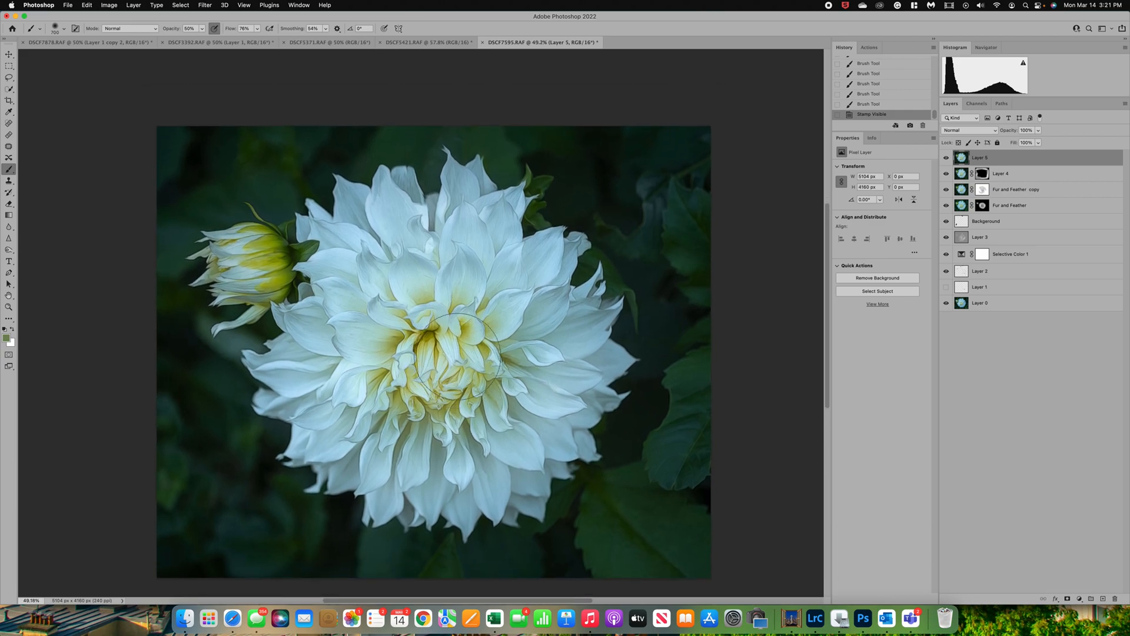
Switch to the purple flower document DSCF7878 and stamp its visible layers into a new layer above Layer 1 copy
left_click(70, 47)
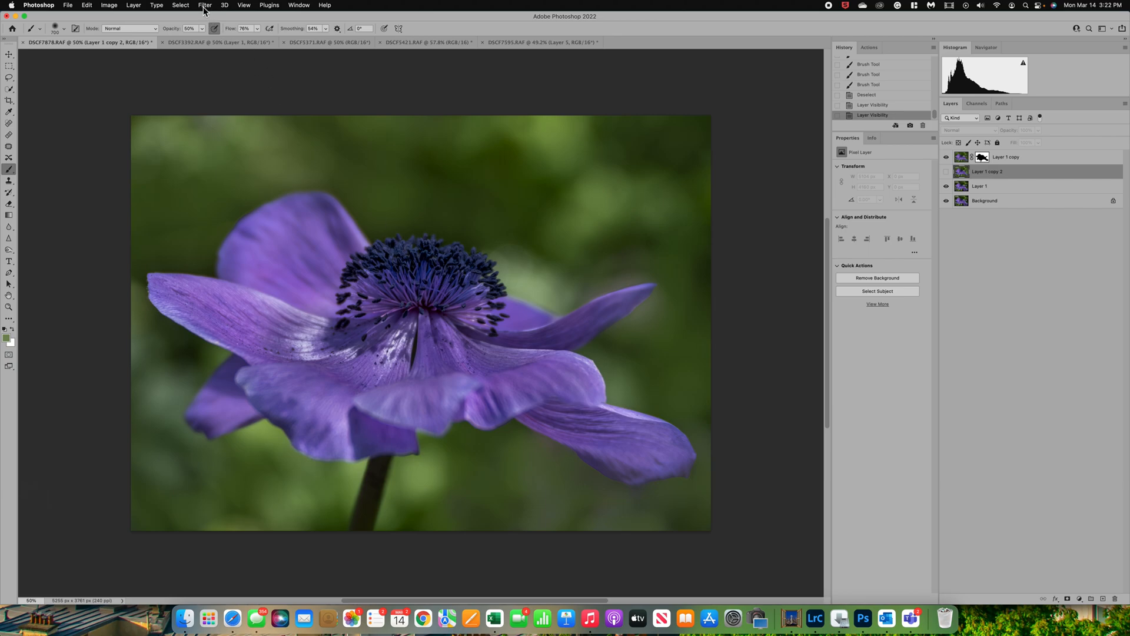
left_click(962, 161)
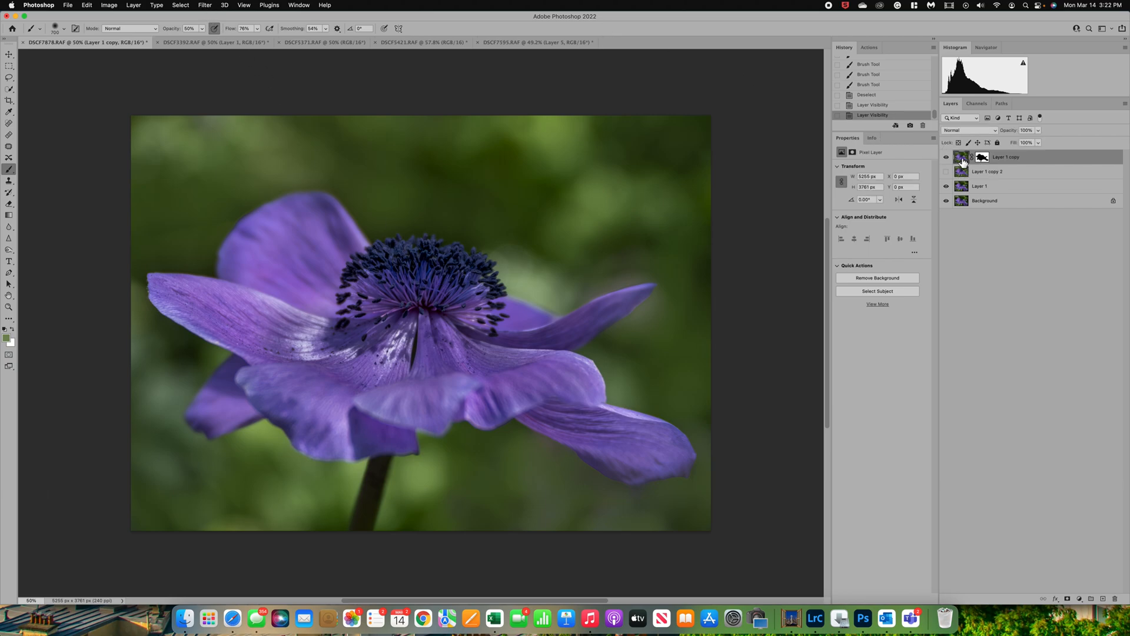
left_click_drag(962, 160, 963, 161)
key("super+alt+shift+e")
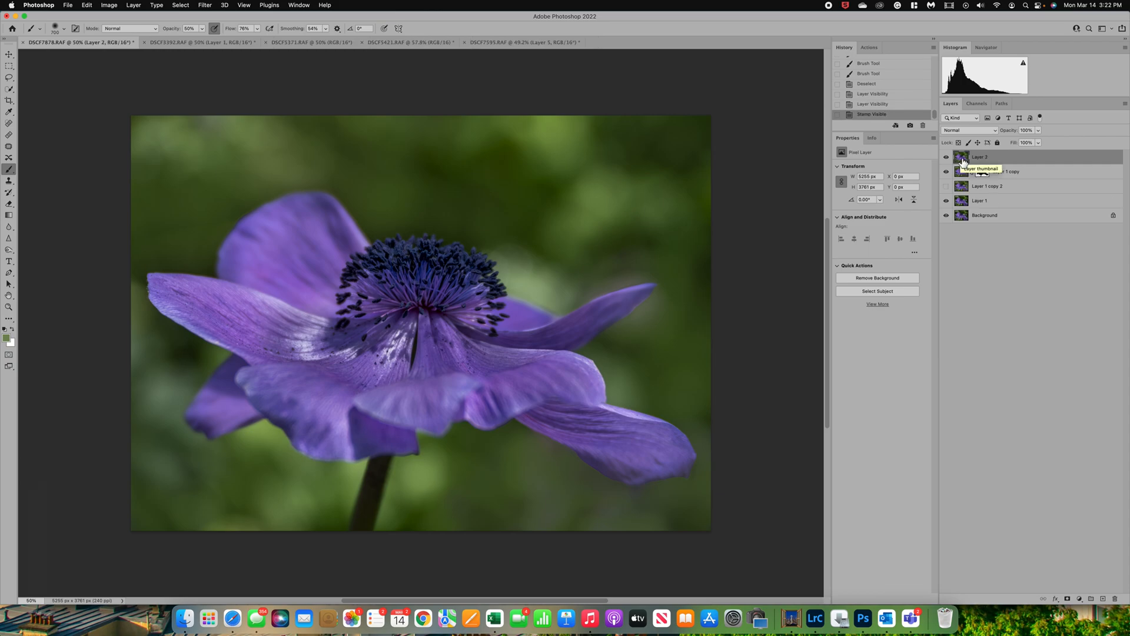
Open the stamped layer in Topaz Studio 2, apply the Fur and Feathers look at amount 48, and accept the result back into Photoshop
left_click(207, 5)
mouse_move(236, 246)
left_click(372, 247)
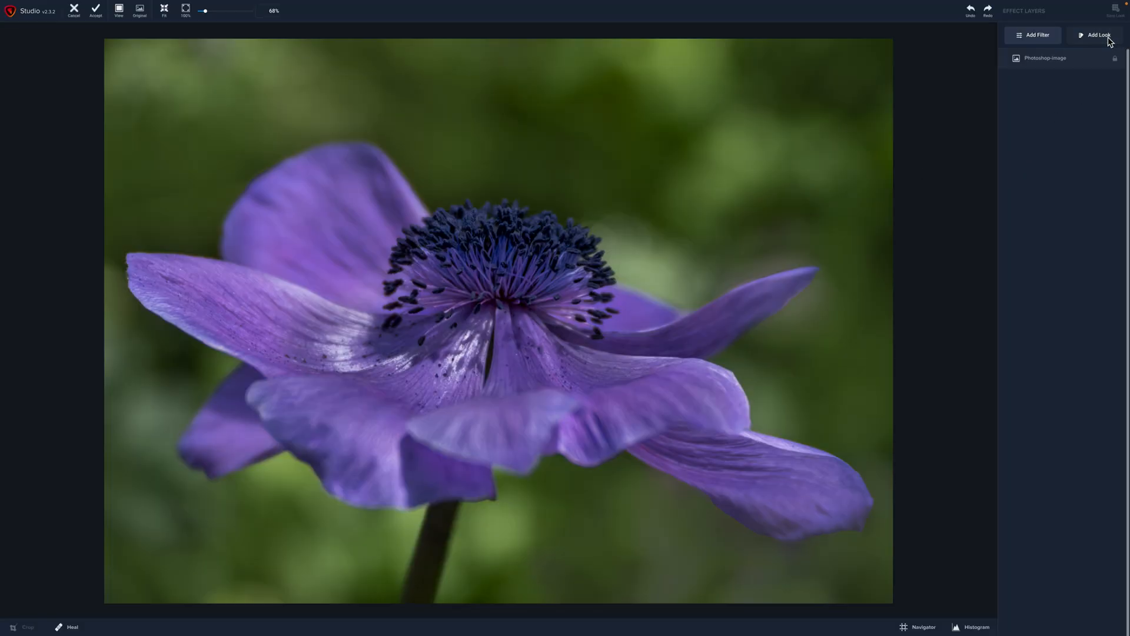
left_click(1107, 36)
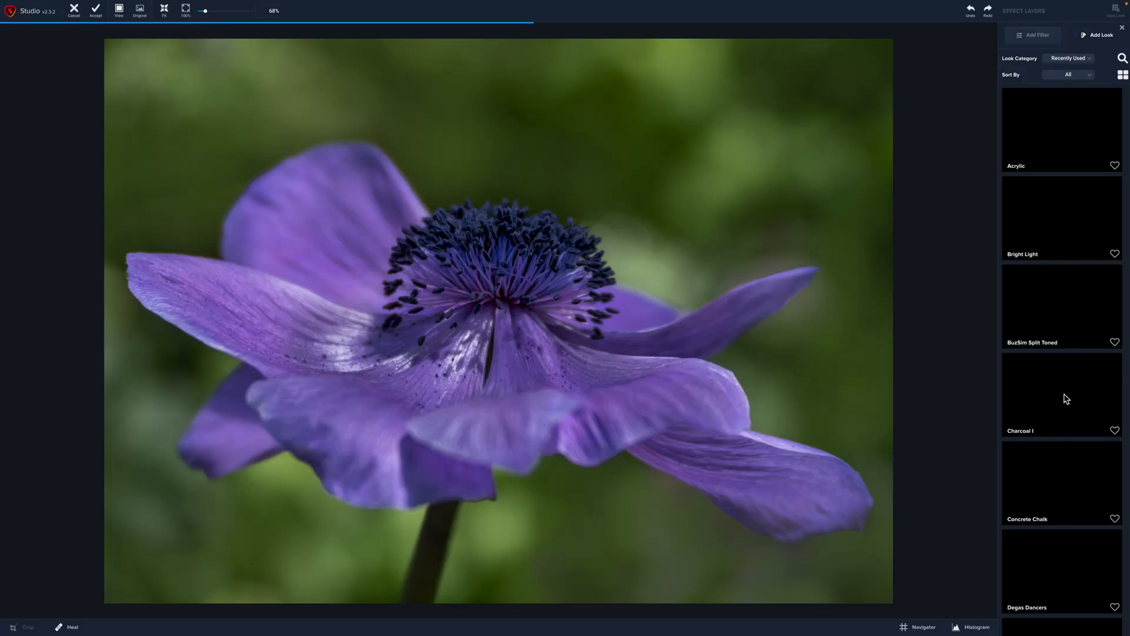
scroll(1063, 435, "down", 5)
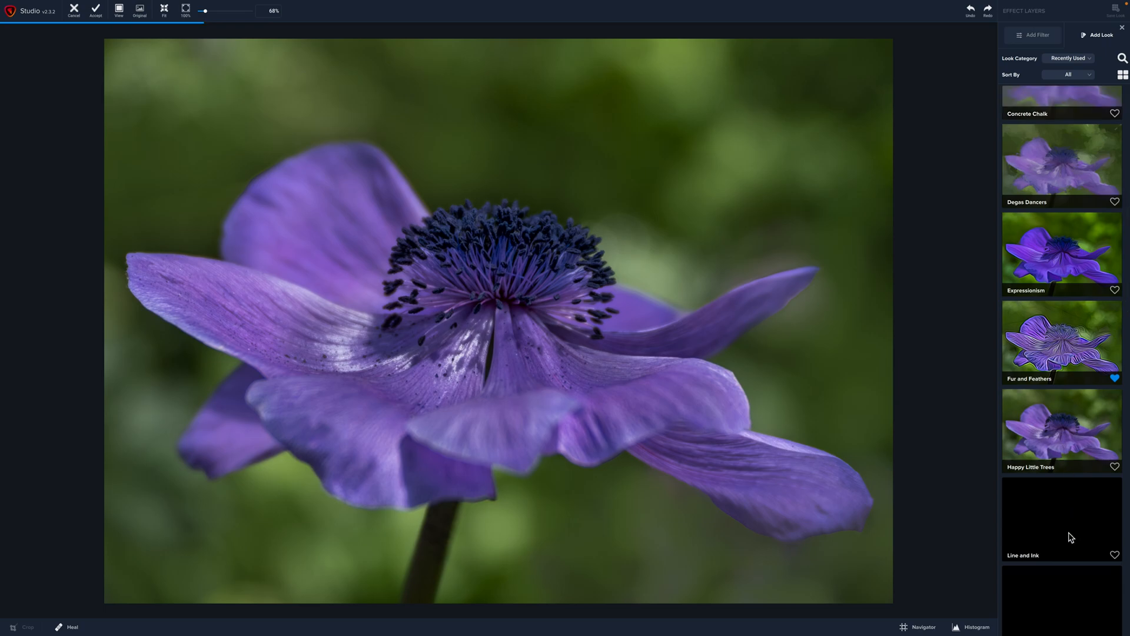
left_click(1067, 349)
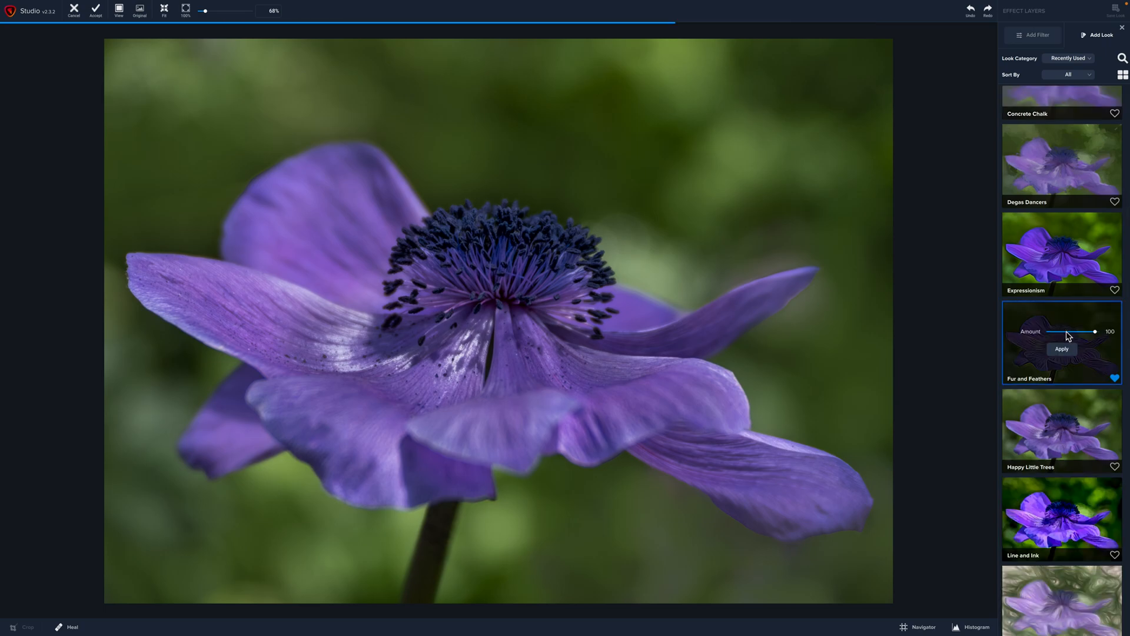
left_click(1072, 332)
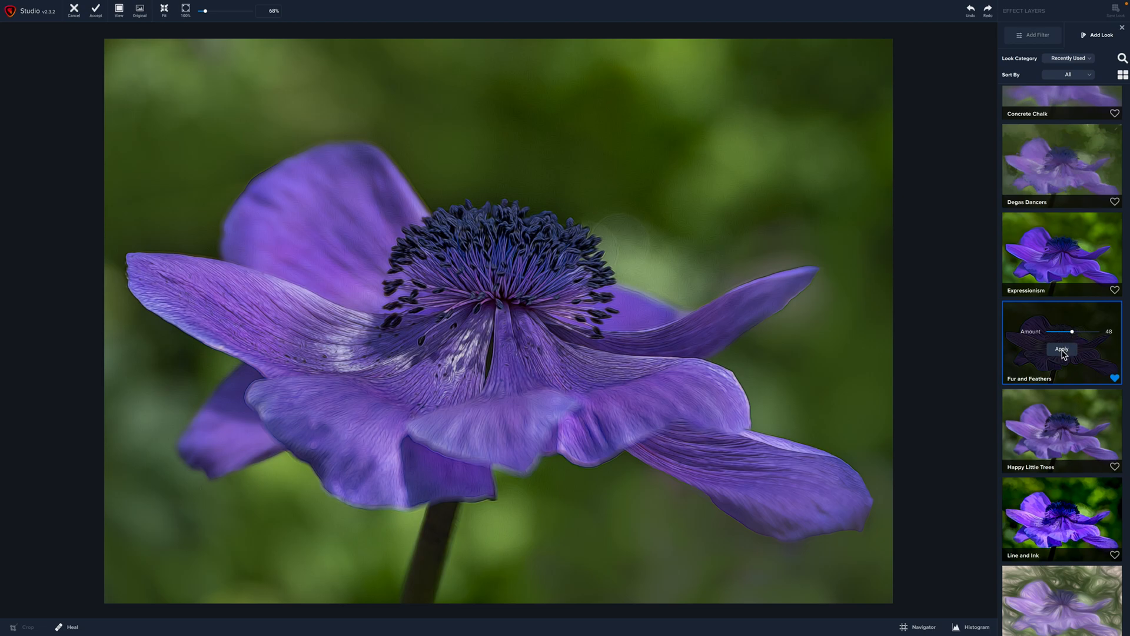
left_click(1063, 353)
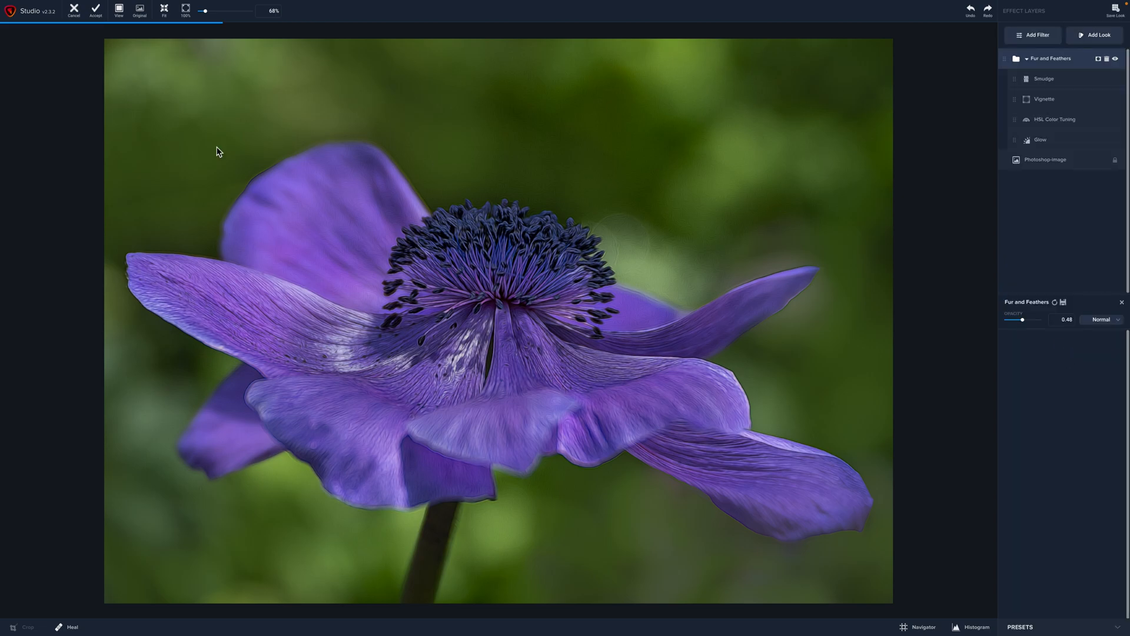
left_click(96, 13)
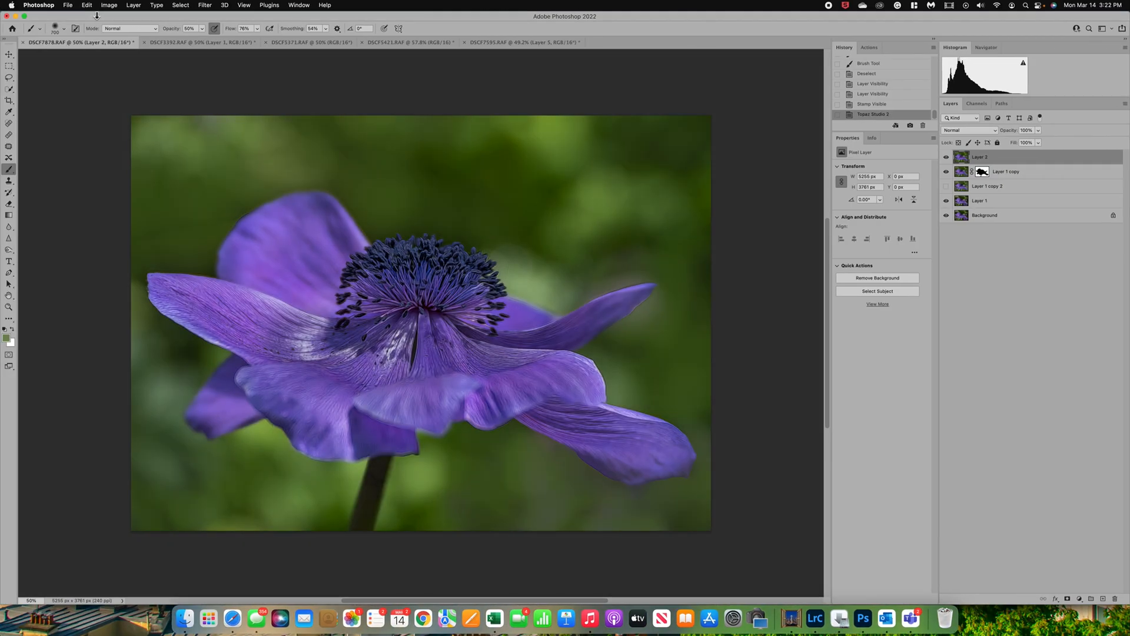
Set the opacity of the Topaz-filtered Layer 2 to 81%
left_click(1038, 130)
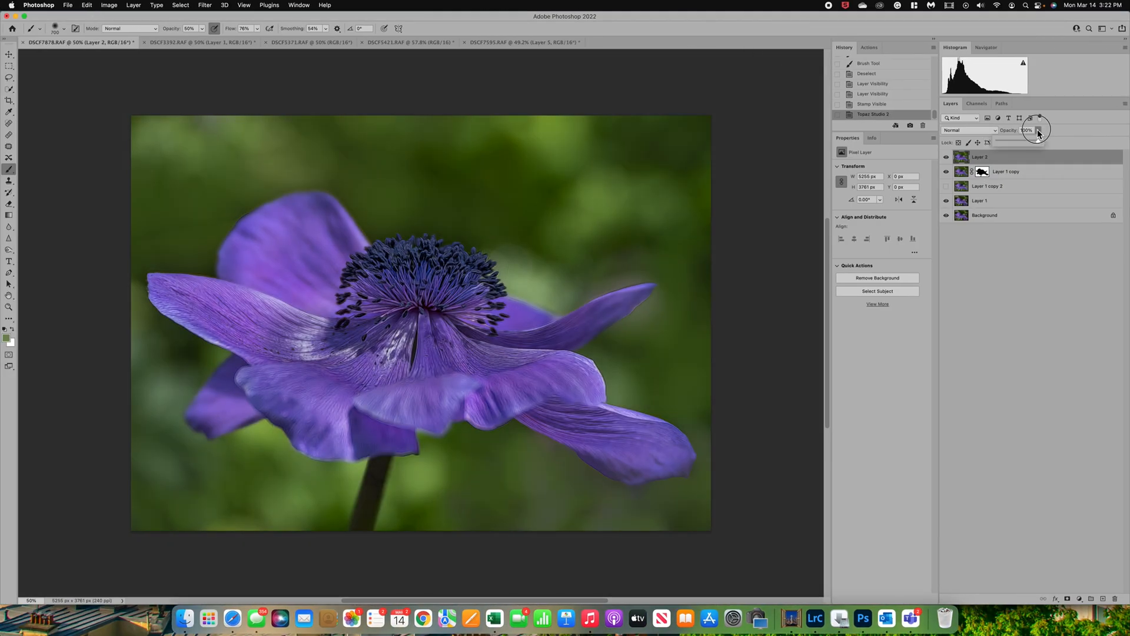
left_click_drag(1034, 139, 1031, 142)
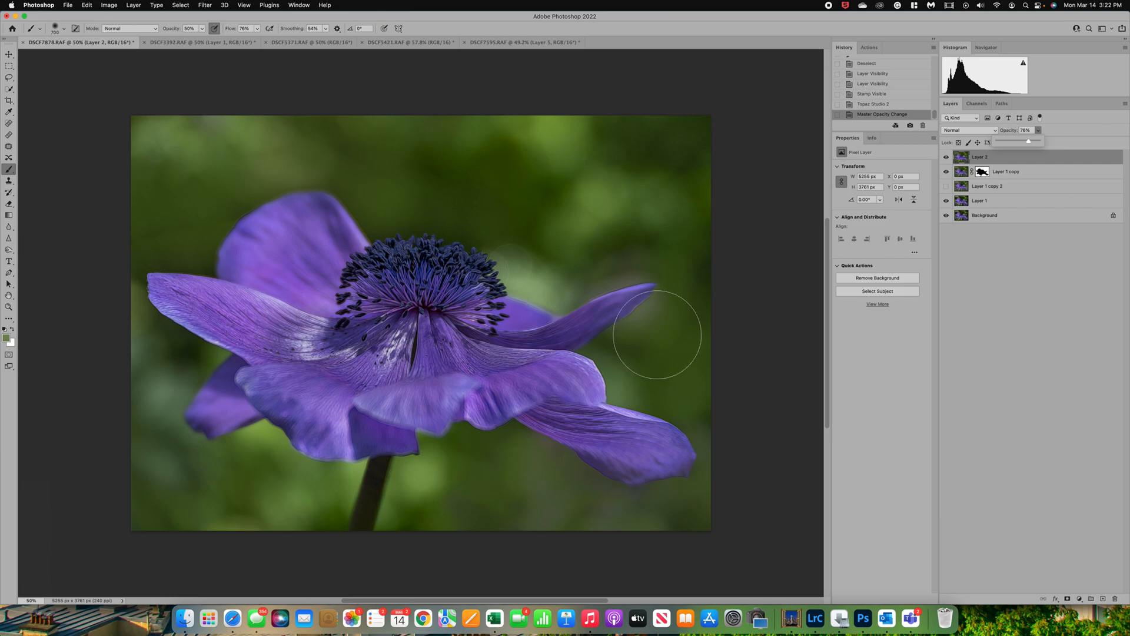
left_click_drag(1030, 144, 1024, 144)
left_click(962, 159)
Rename the Topaz-filtered layer as Topaz and duplicate it
double_click(982, 156)
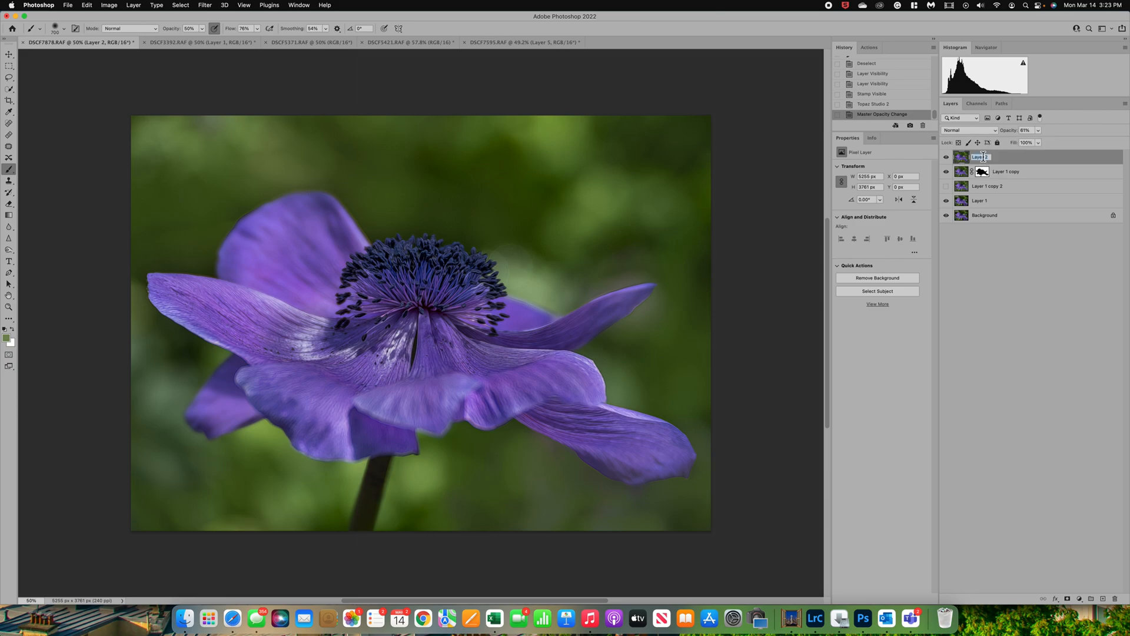
type("Topaz")
left_click(1008, 248)
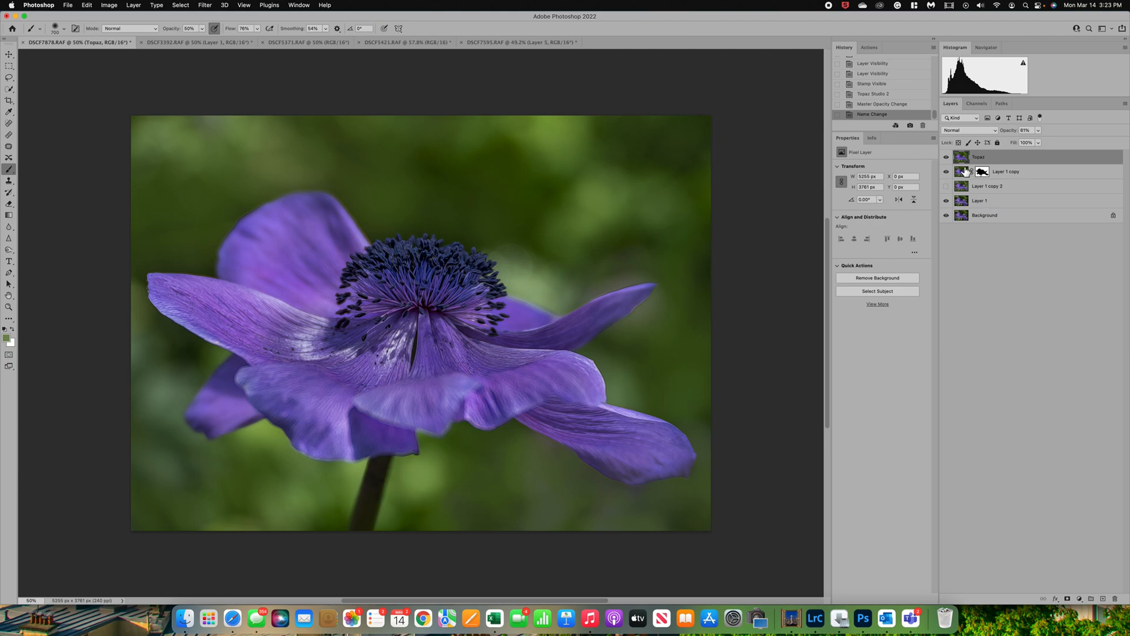
key("super+j")
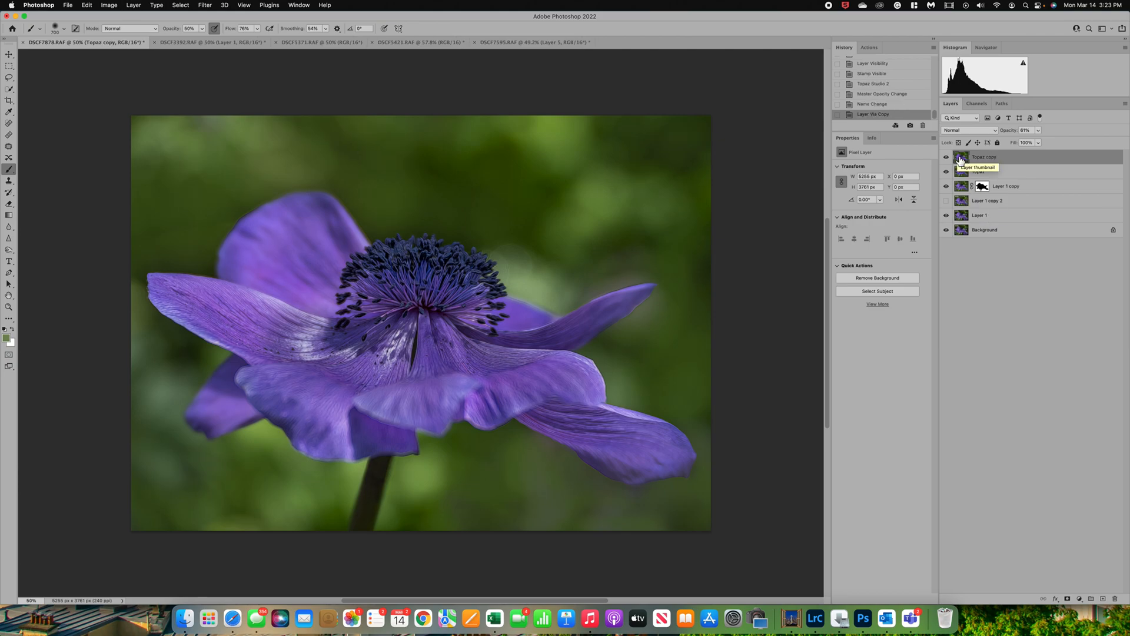
Rename the duplicated Topaz copy layer as Paint
double_click(983, 157)
type("Pa")
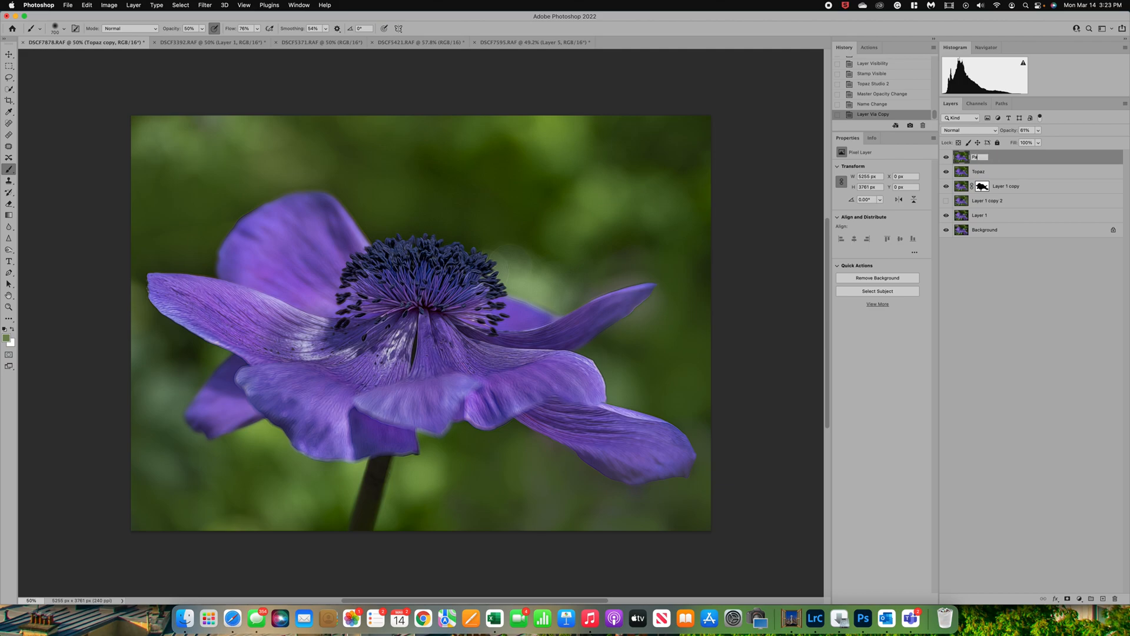
type("int")
key("Return")
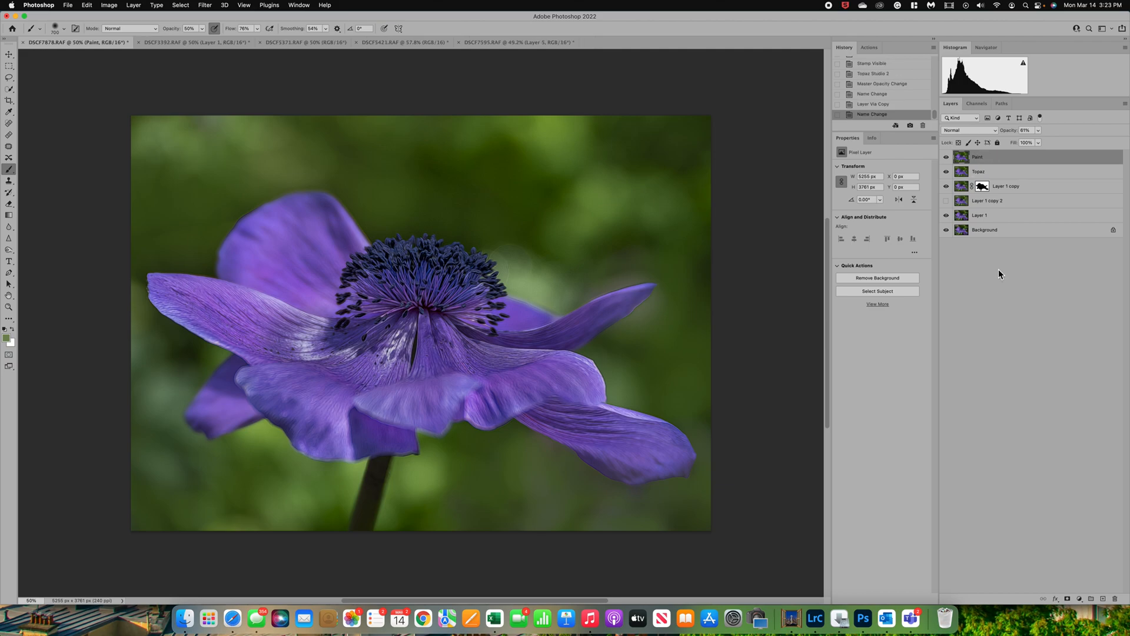
Convert the document's colour depth to 8 bits per channel
left_click(206, 5)
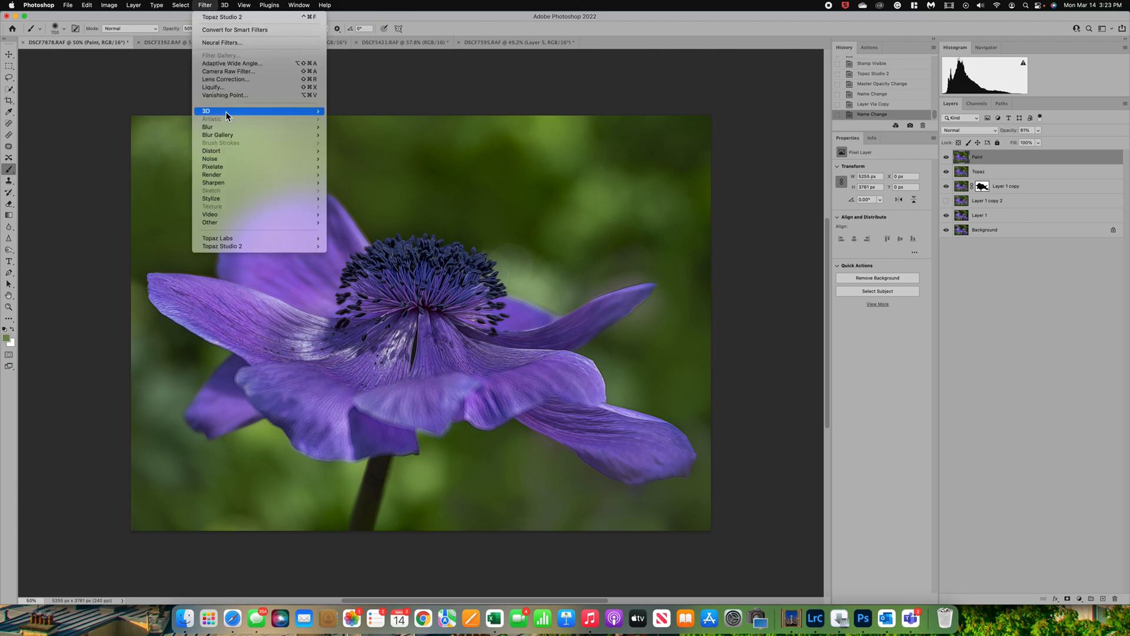
mouse_move(115, 11)
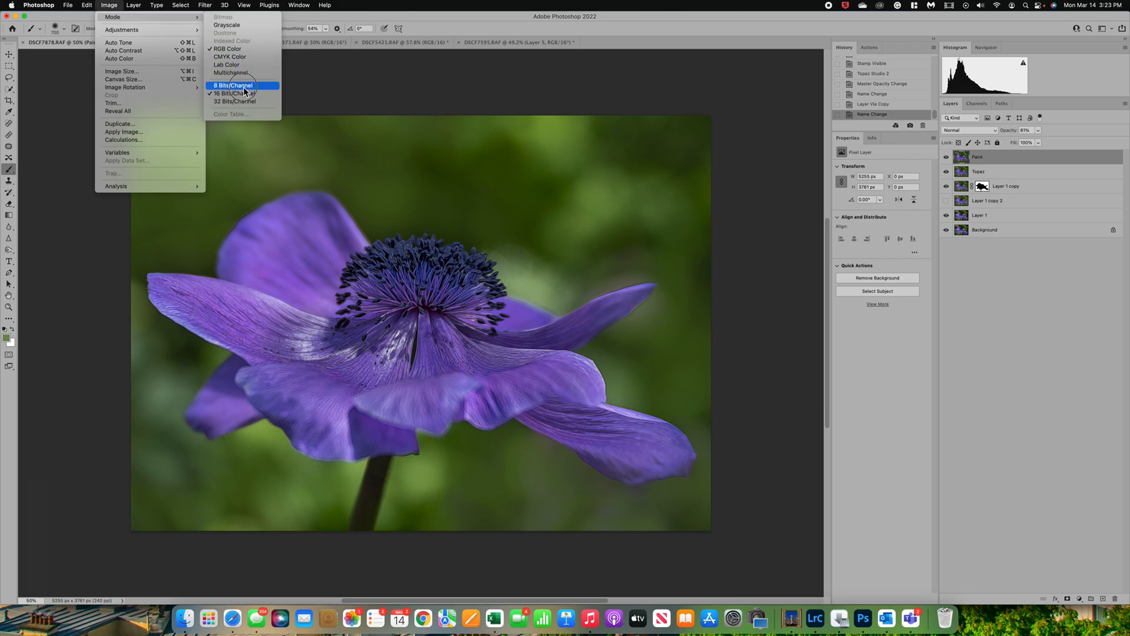
left_click(245, 87)
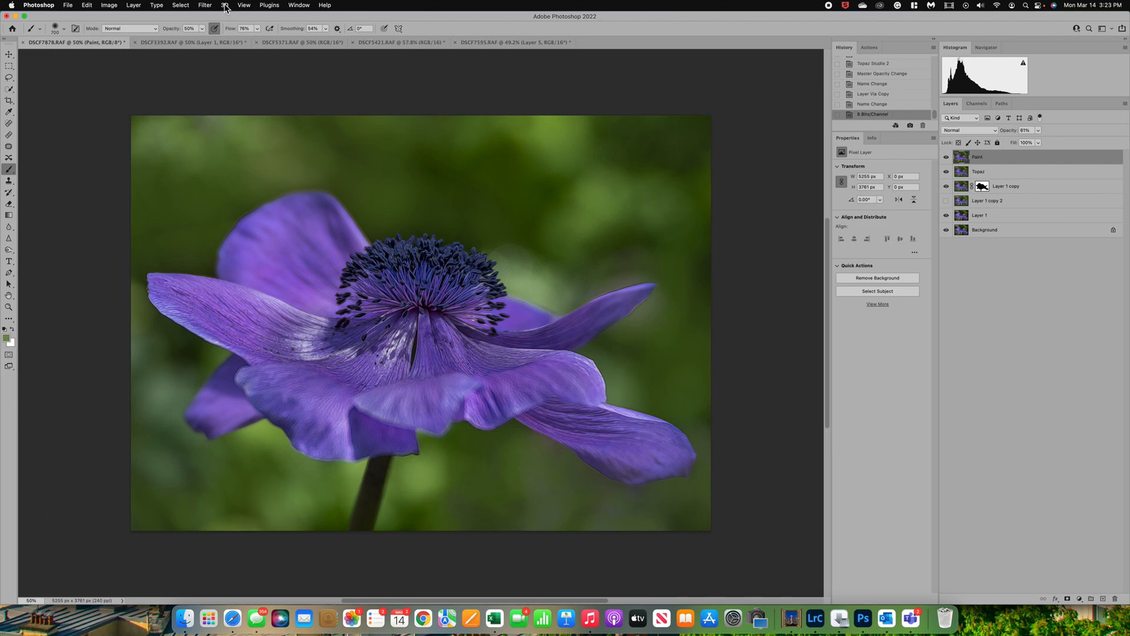
Open the Watercolor filter for the Paint layer and examine its preview across the flower
left_click(205, 6)
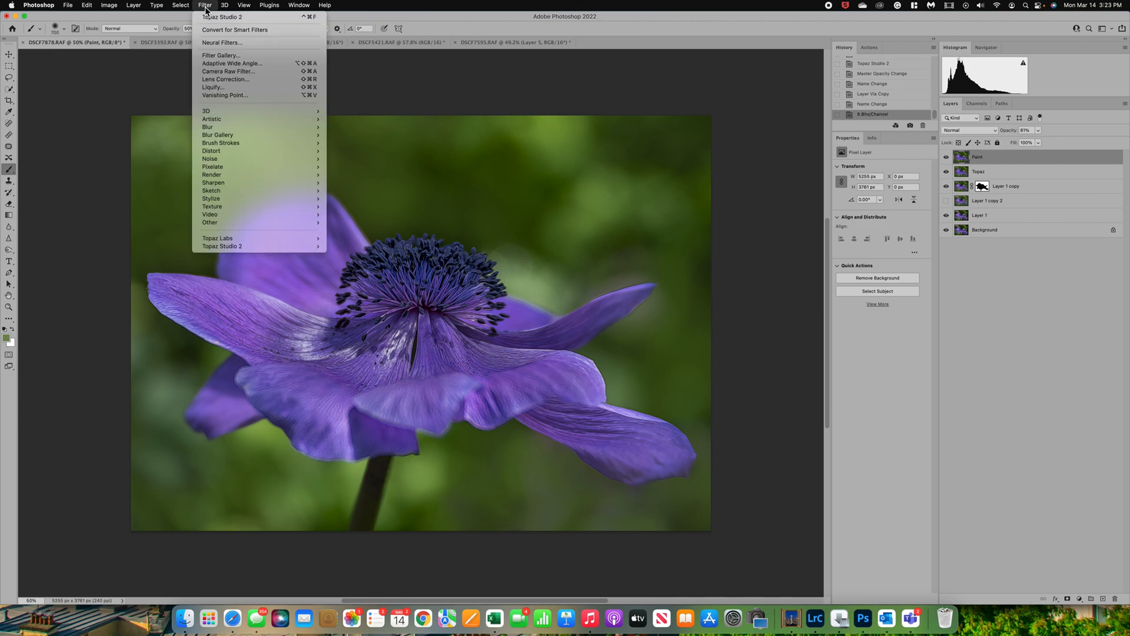
mouse_move(222, 125)
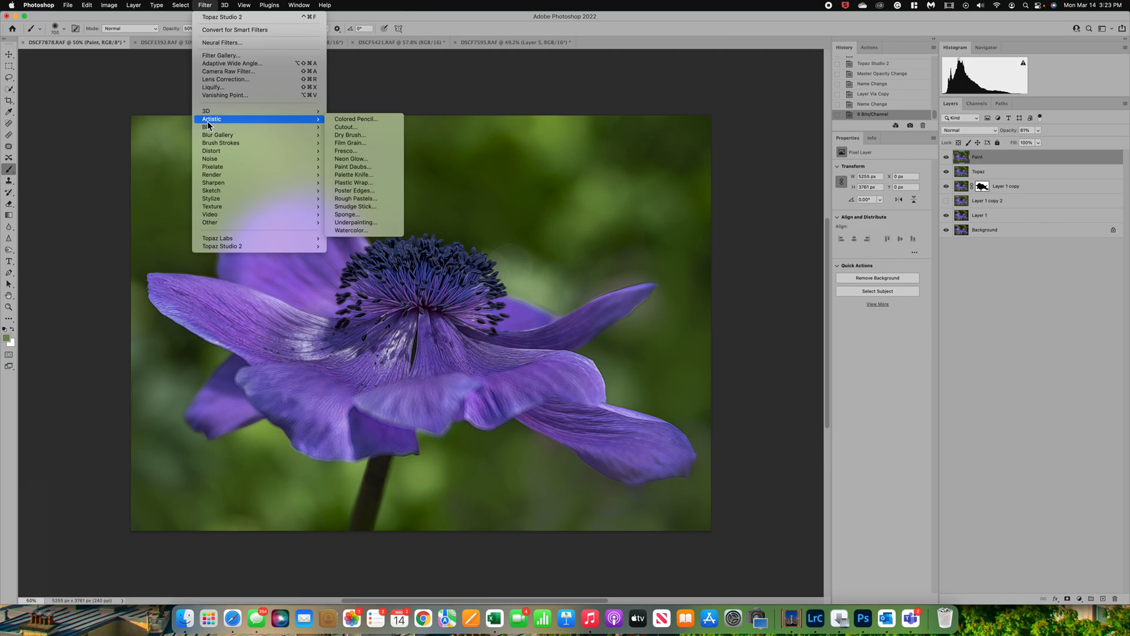
left_click(356, 233)
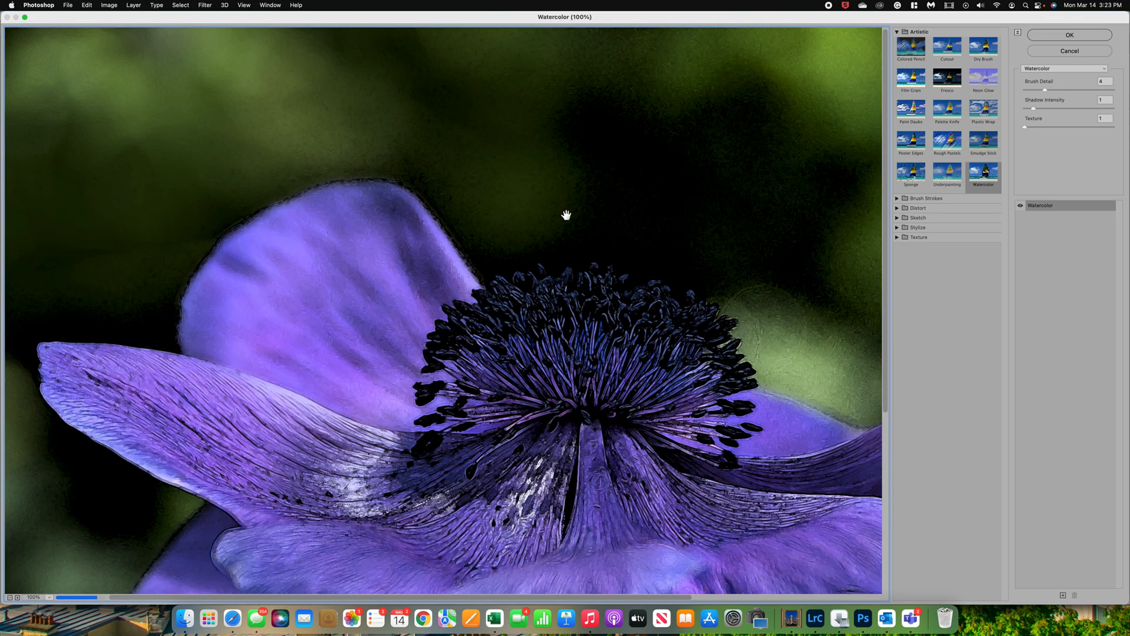
scroll(565, 217, "down", 10)
scroll(565, 218, "right", 10)
scroll(565, 218, "up", 5)
scroll(565, 218, "left", 5)
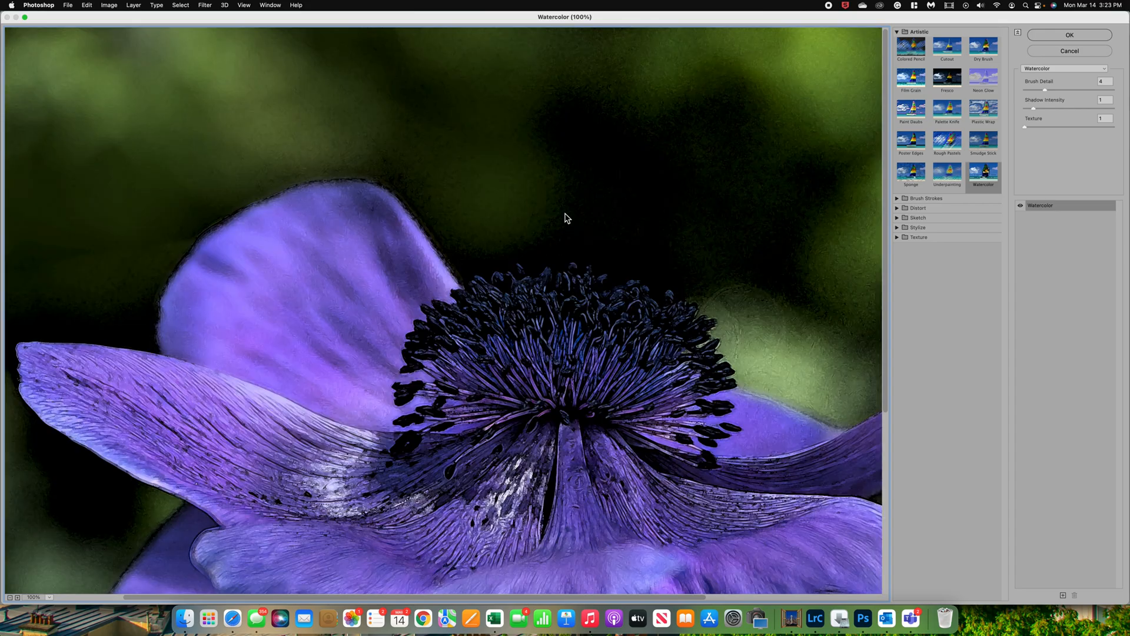
scroll(565, 218, "down", 2)
scroll(565, 218, "right", 5)
scroll(565, 218, "left", 1)
scroll(565, 217, "left", 2)
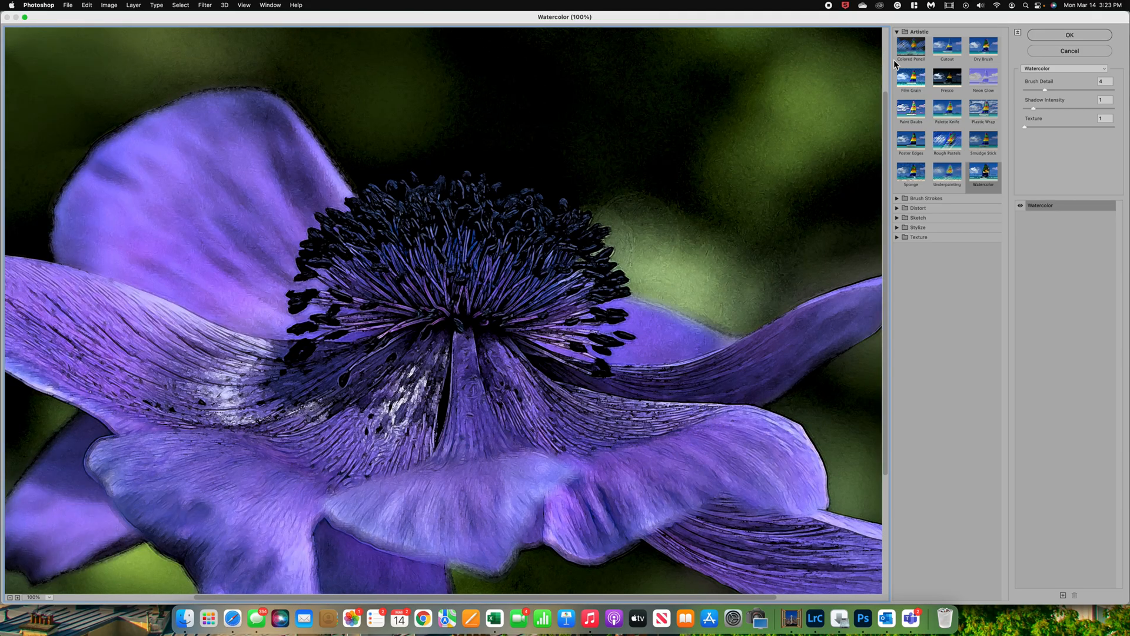
Try Watercolor with Brush Detail 2 and Shadow Intensity 1, and preview the Rough Pastels and Sponge filters
left_click_drag(1045, 91, 1037, 93)
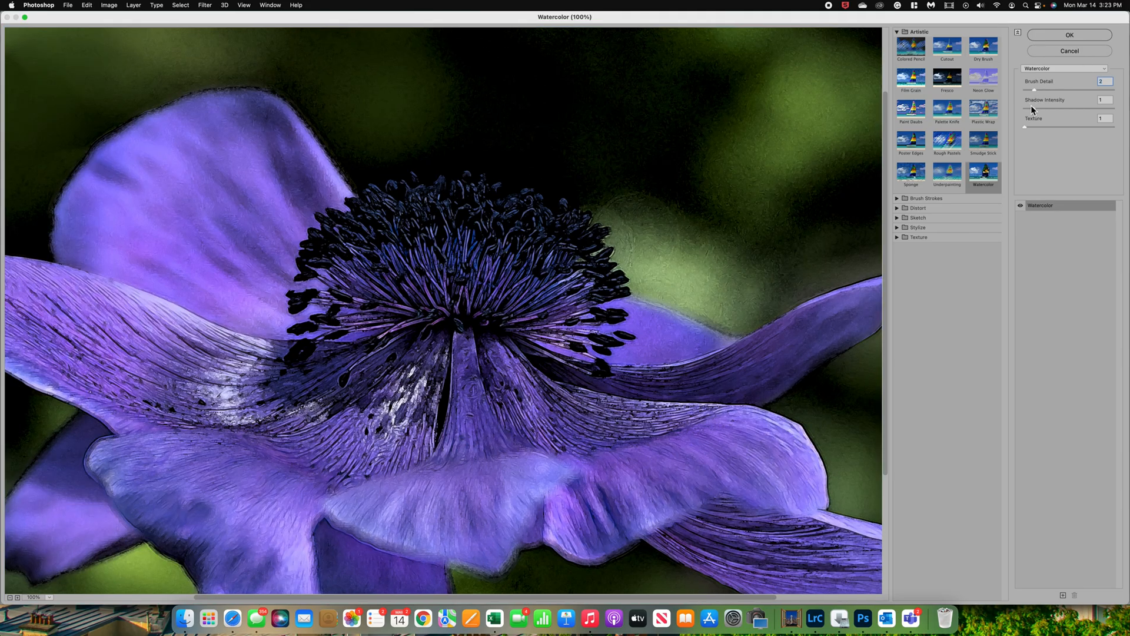
left_click(1031, 110)
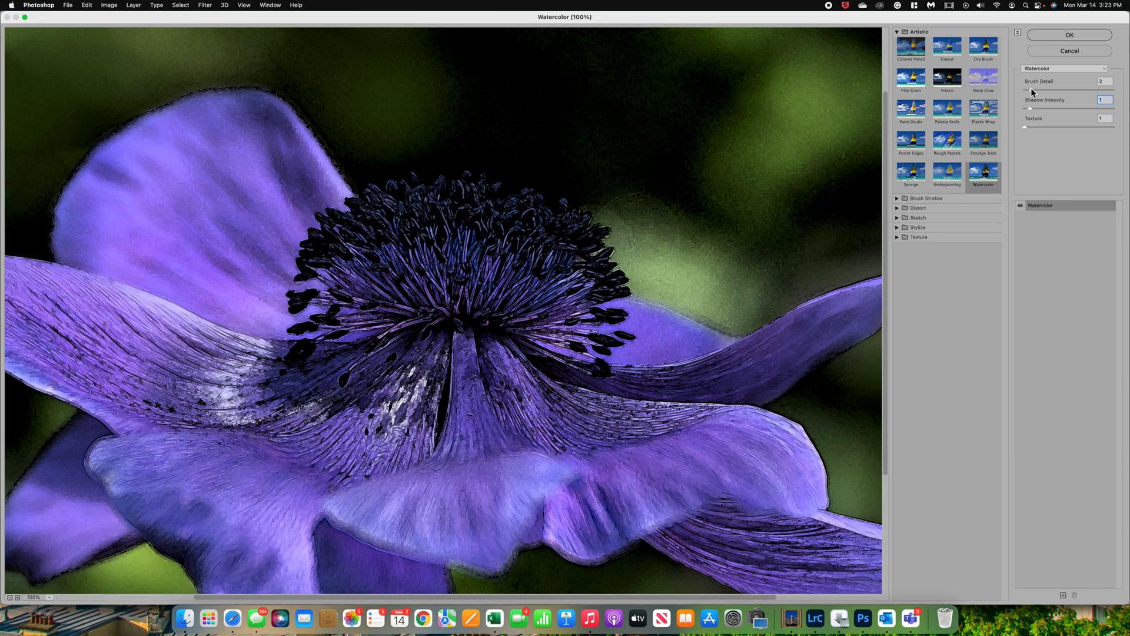
left_click(946, 144)
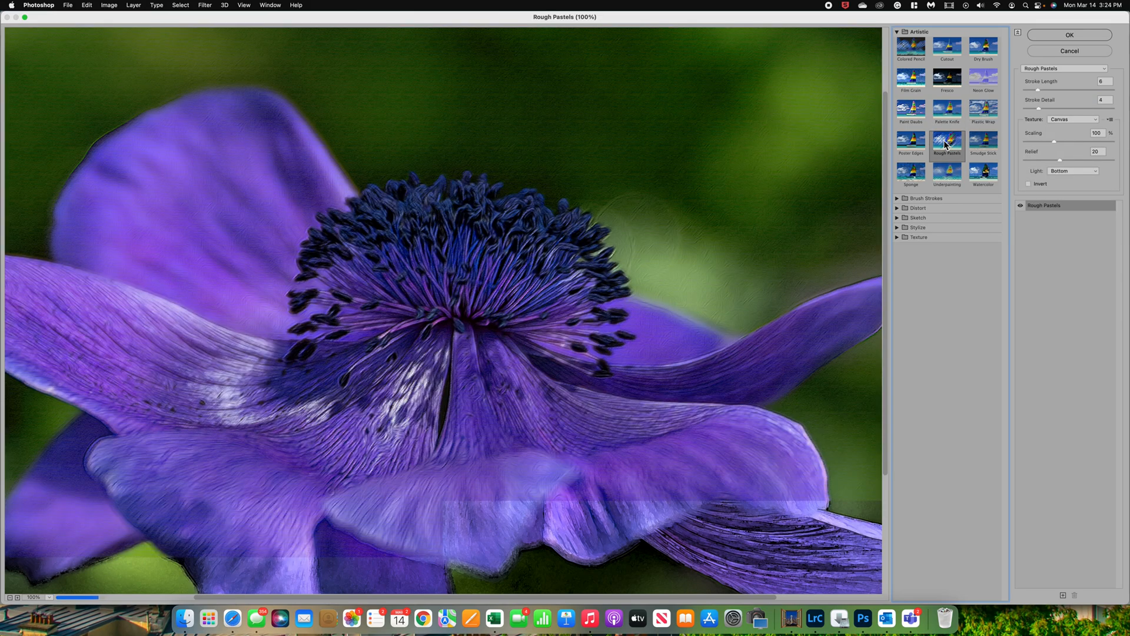
left_click(911, 174)
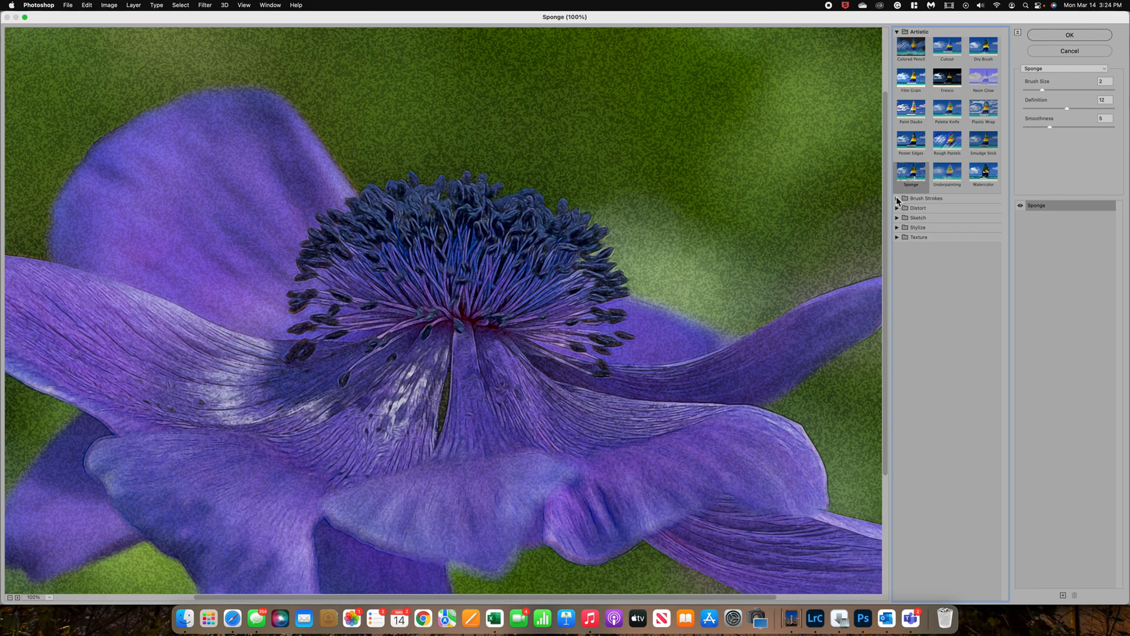
left_click(898, 199)
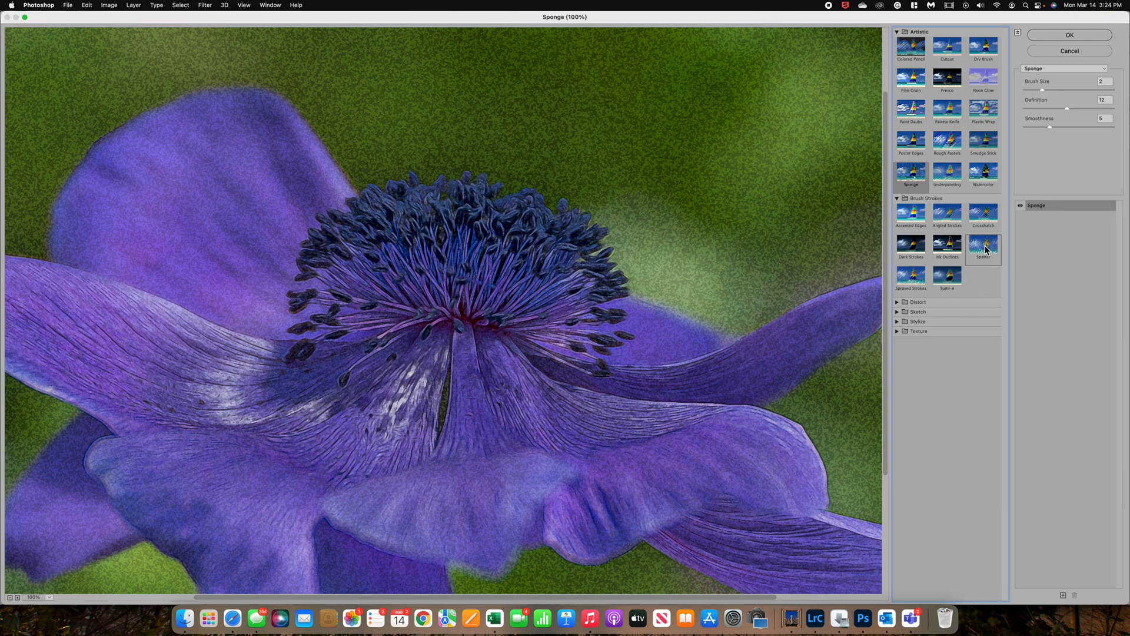
Choose the Rough Pastels filter with Stroke Length 3, Stroke Detail 3 and the Canvas texture
left_click(943, 146)
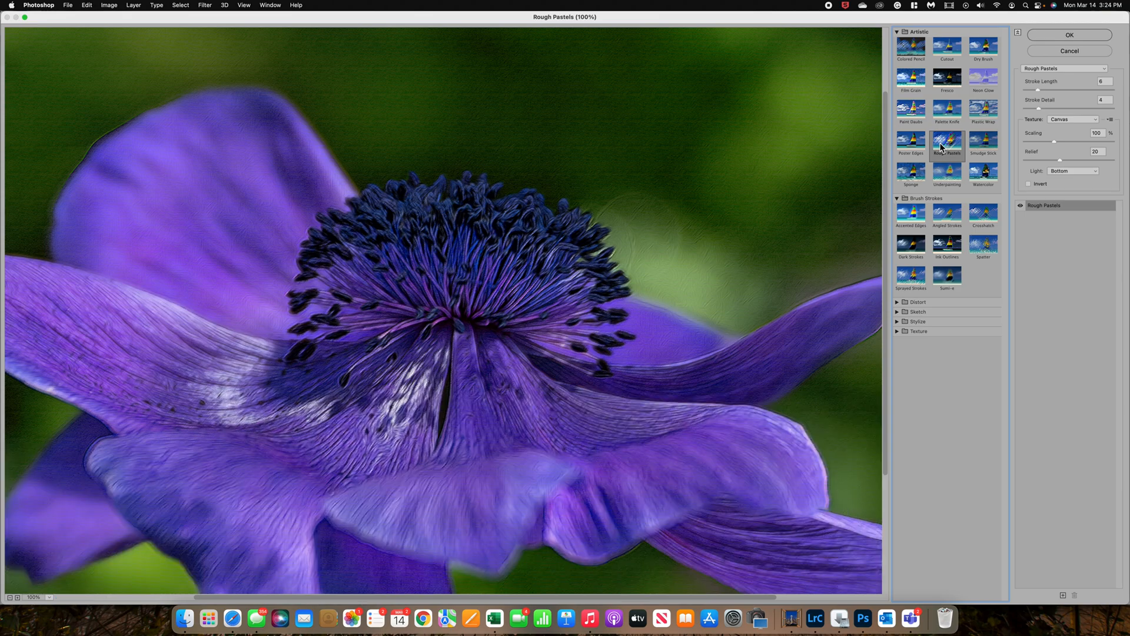
left_click_drag(1035, 92, 1029, 91)
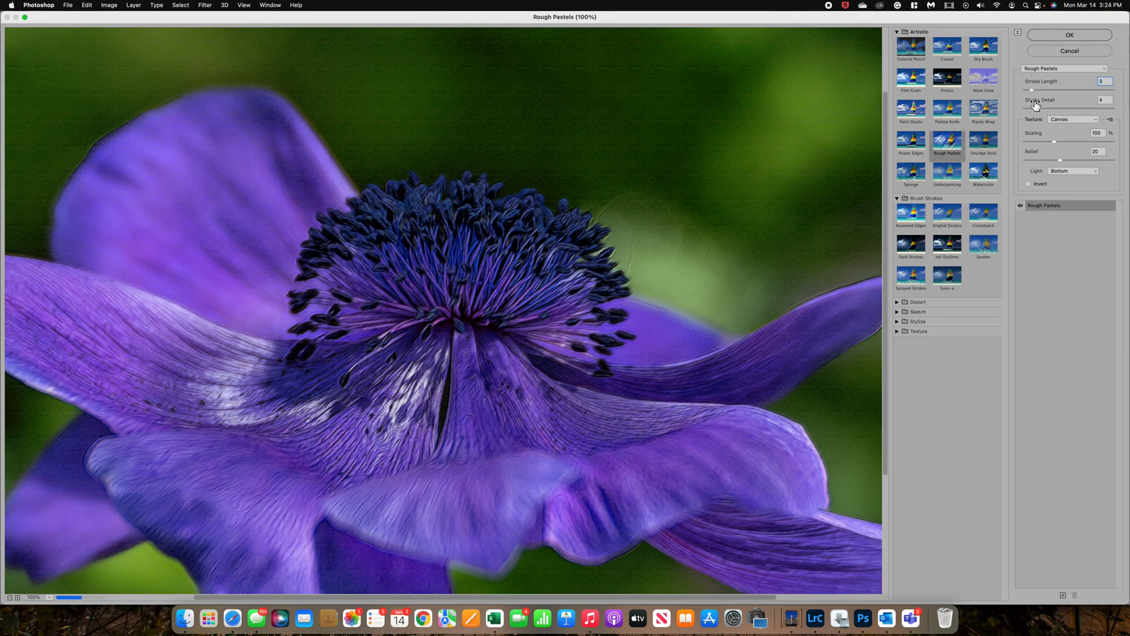
left_click(1033, 109)
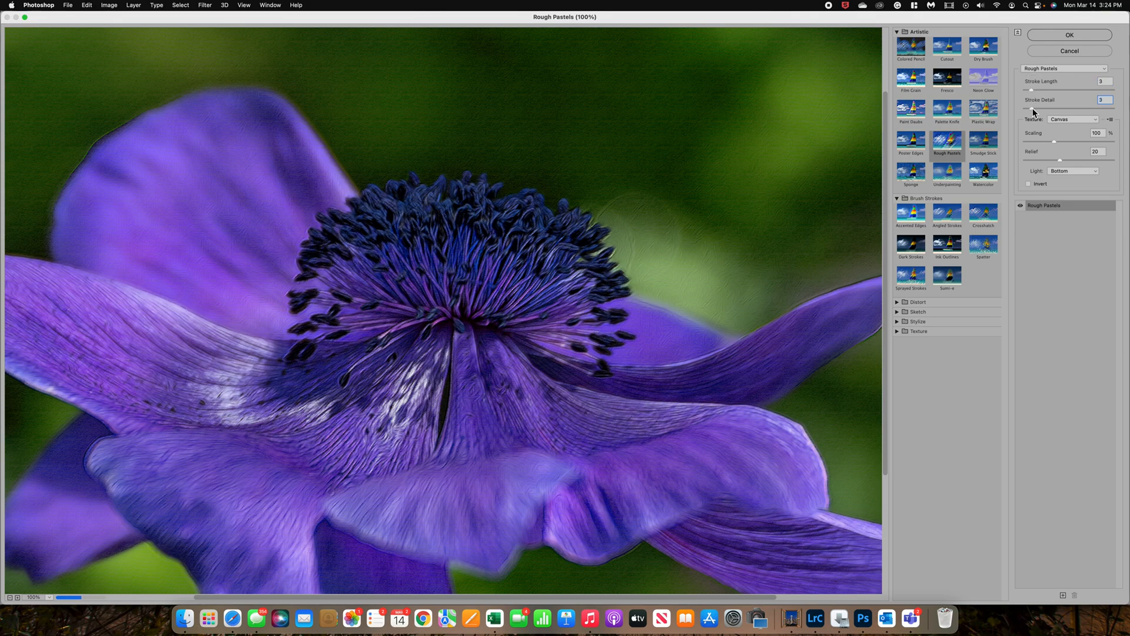
left_click(1082, 124)
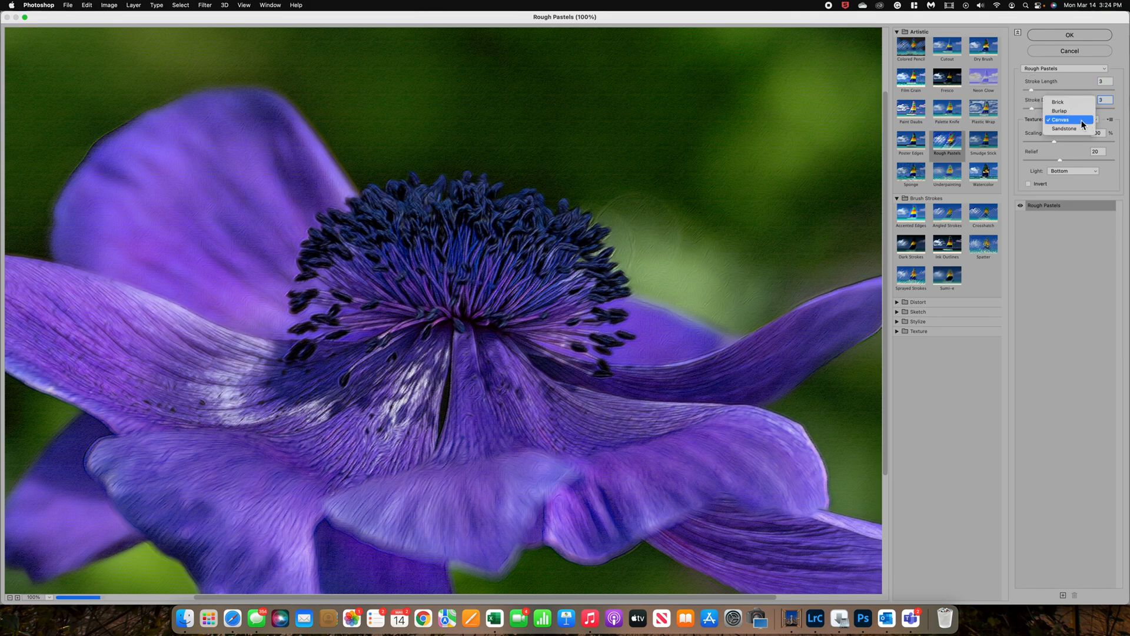
left_click(1082, 125)
Set the Rough Pastels texture to Scaling 60%, Relief 2 and Light Top, and apply the filter
left_click_drag(1050, 148, 1034, 147)
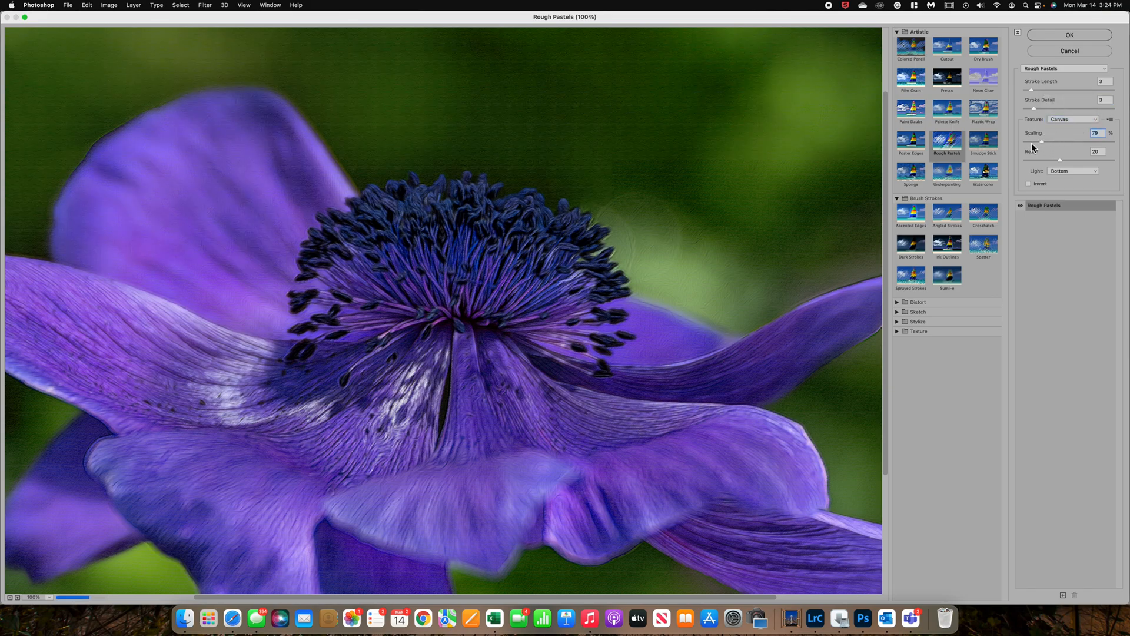
left_click_drag(1032, 145, 1032, 144)
left_click(1035, 161)
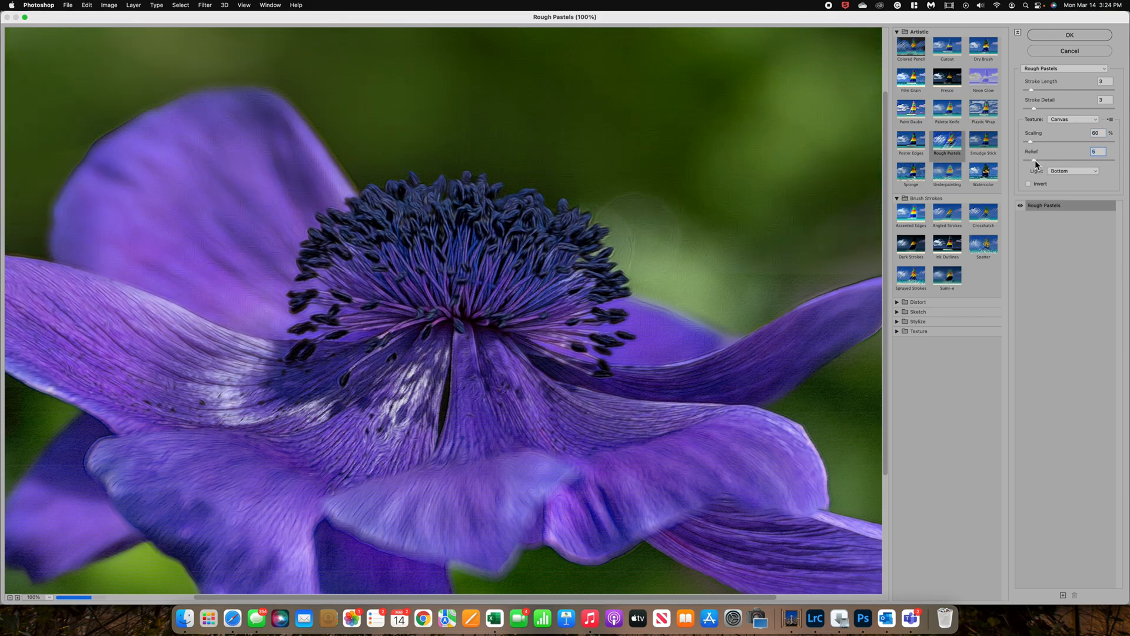
left_click_drag(1031, 160, 1029, 161)
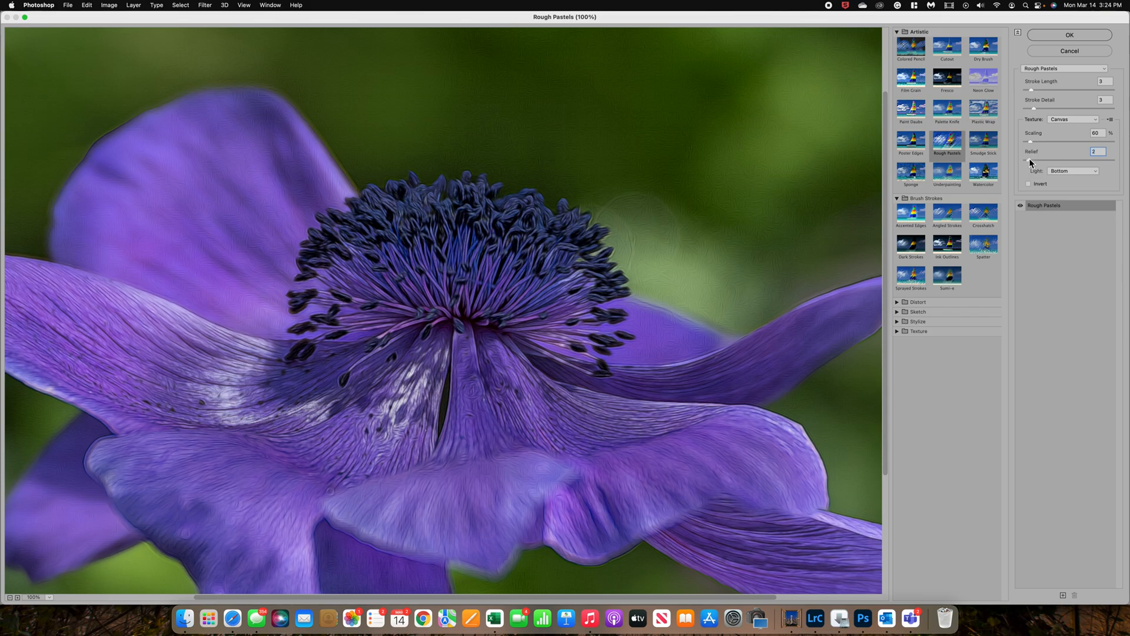
left_click(1071, 172)
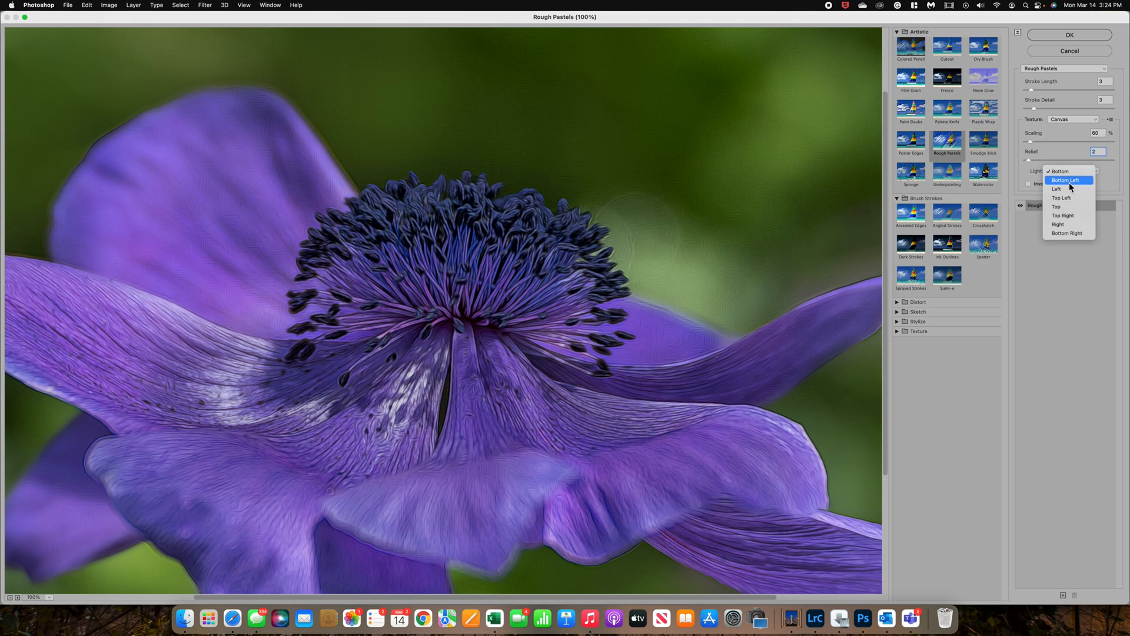
left_click(1069, 207)
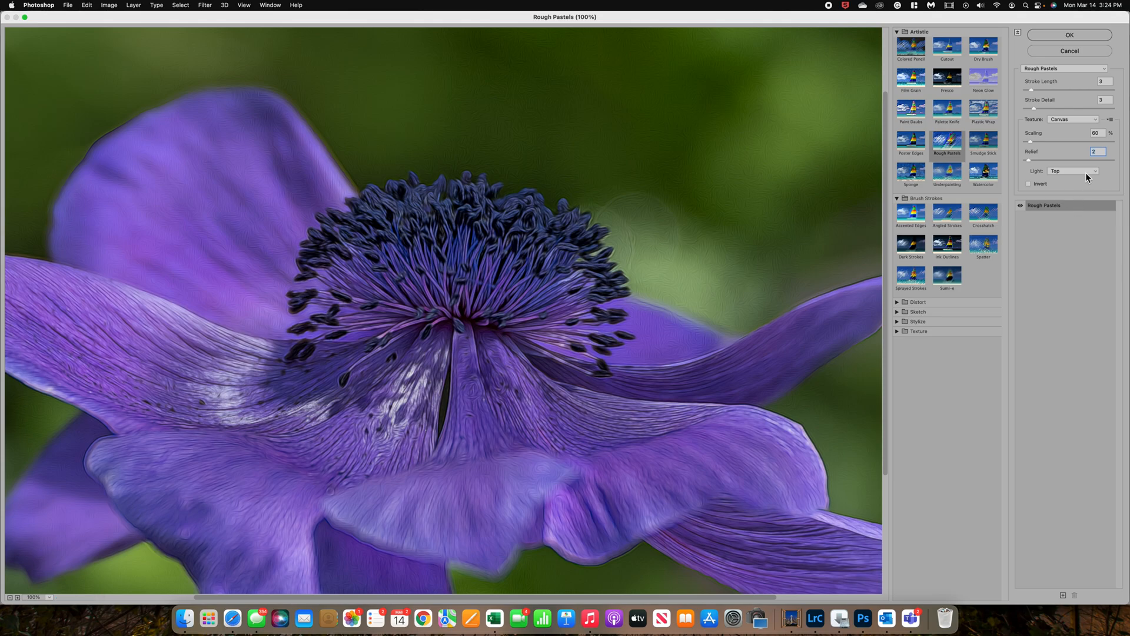
left_click(1076, 36)
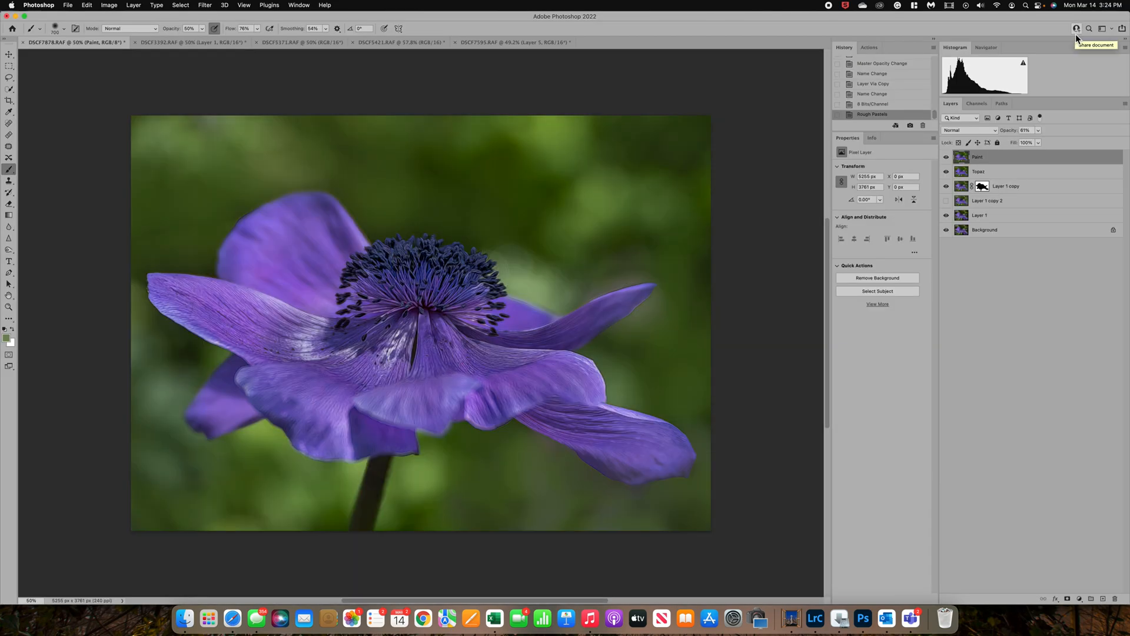
Compare the image with and without the Paint layer and examine the filtered flower up close
left_click(946, 159)
left_click(947, 159)
left_click(947, 159)
left_click(946, 159)
scroll(533, 215, "up", 4)
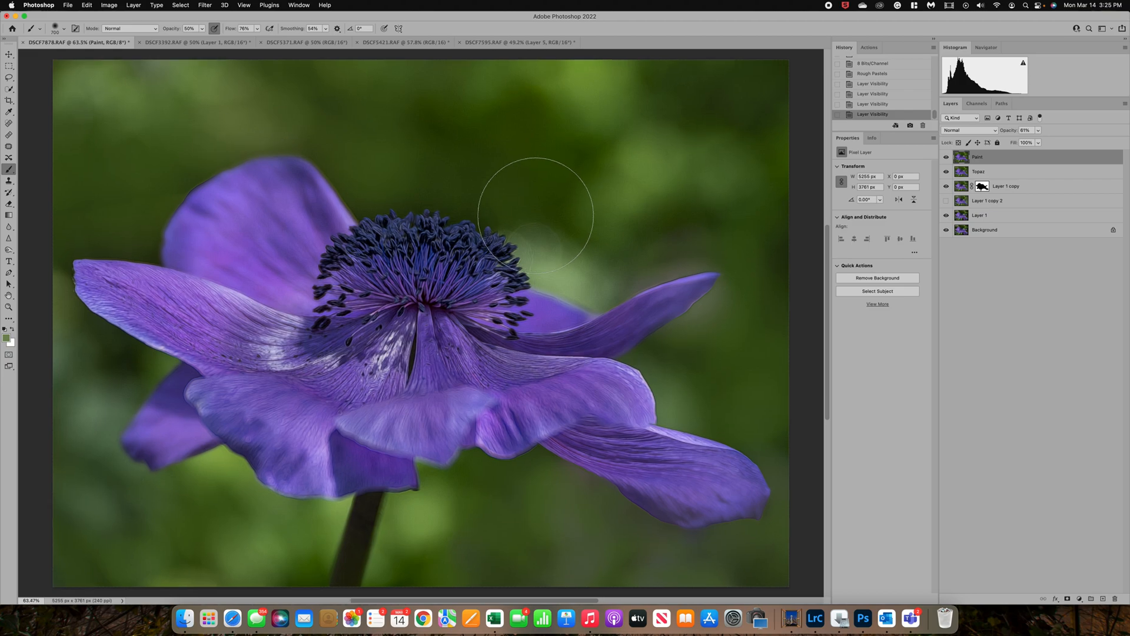
scroll(535, 215, "up", 5)
scroll(536, 215, "down", 6)
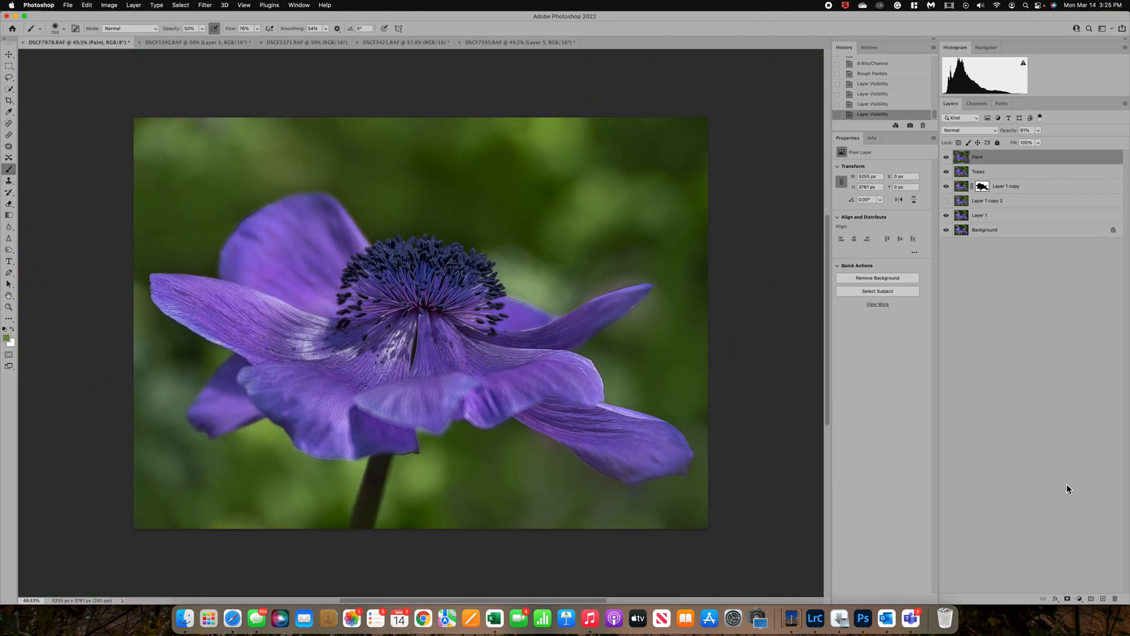
Add an inverted, fully black mask to the Paint layer and collapse the side panels to enlarge the canvas area
left_click(1067, 598)
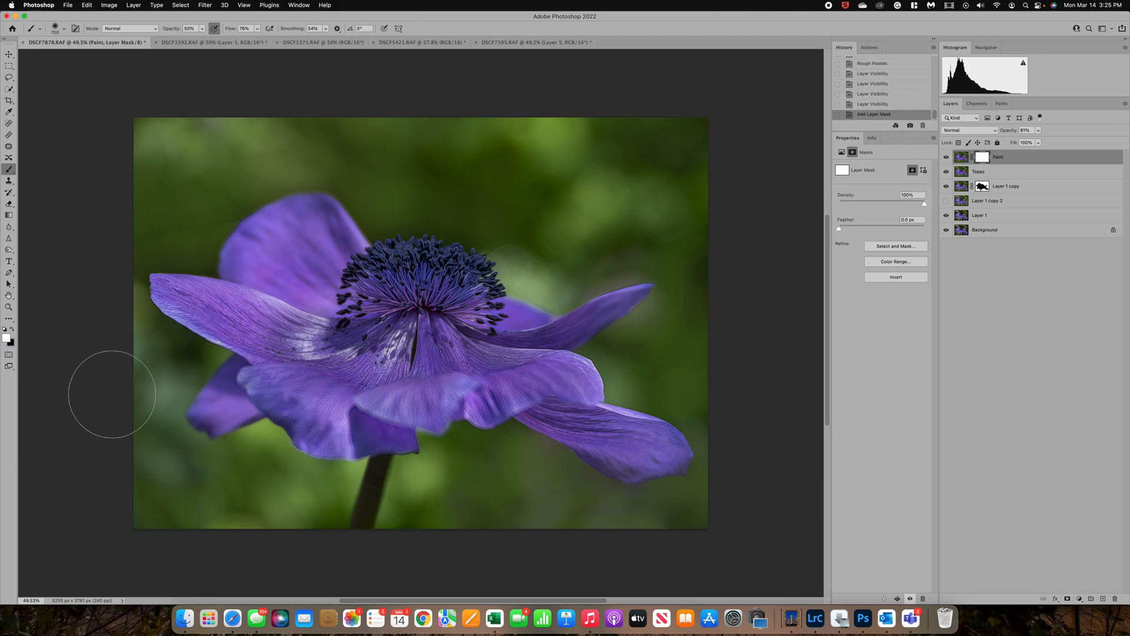
key("super+i")
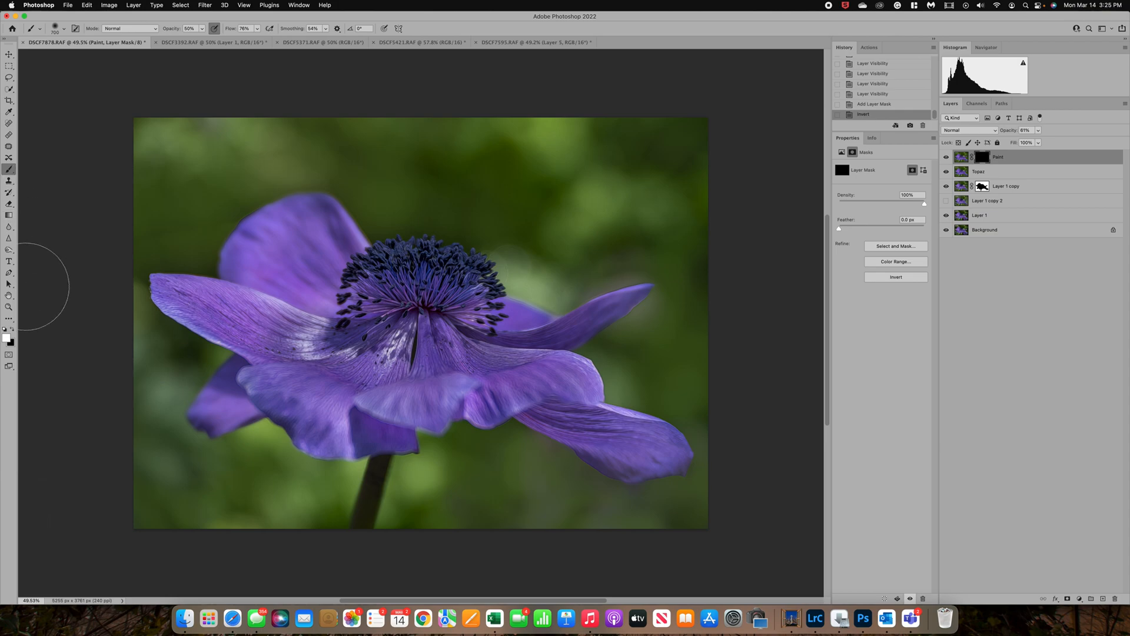
left_click(933, 39)
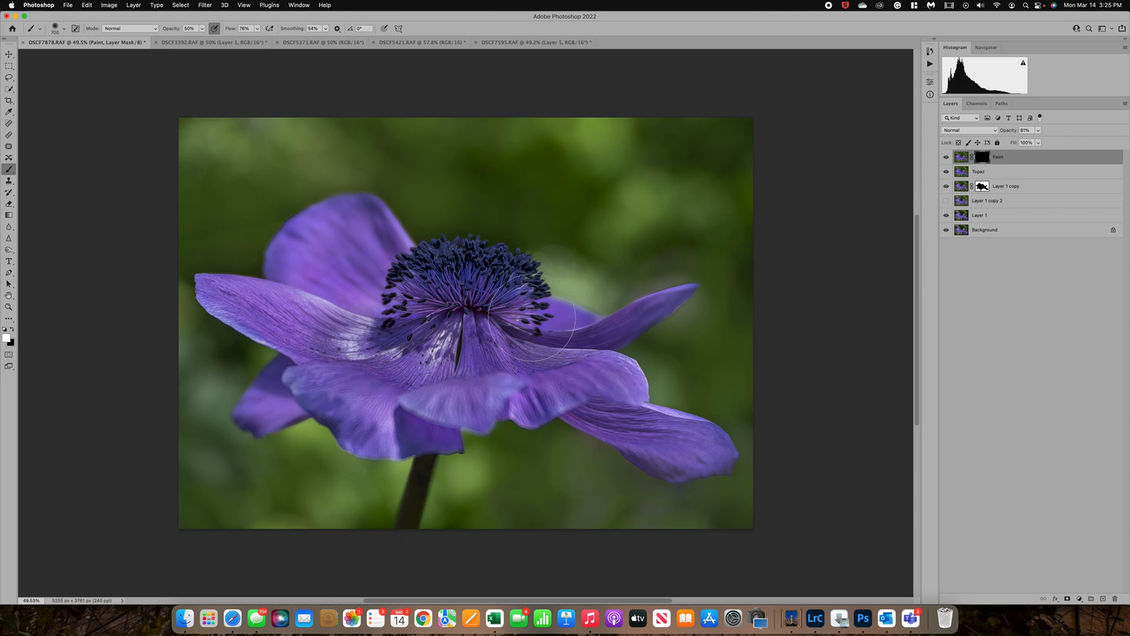
Paint white on the mask to reveal the effect around the flower's centre, and set the Paint layer's opacity to 100%
mouse_move(349, 354)
left_mouse_down()
mouse_move(362, 384)
mouse_move(423, 371)
mouse_move(426, 360)
mouse_move(397, 357)
left_mouse_up()
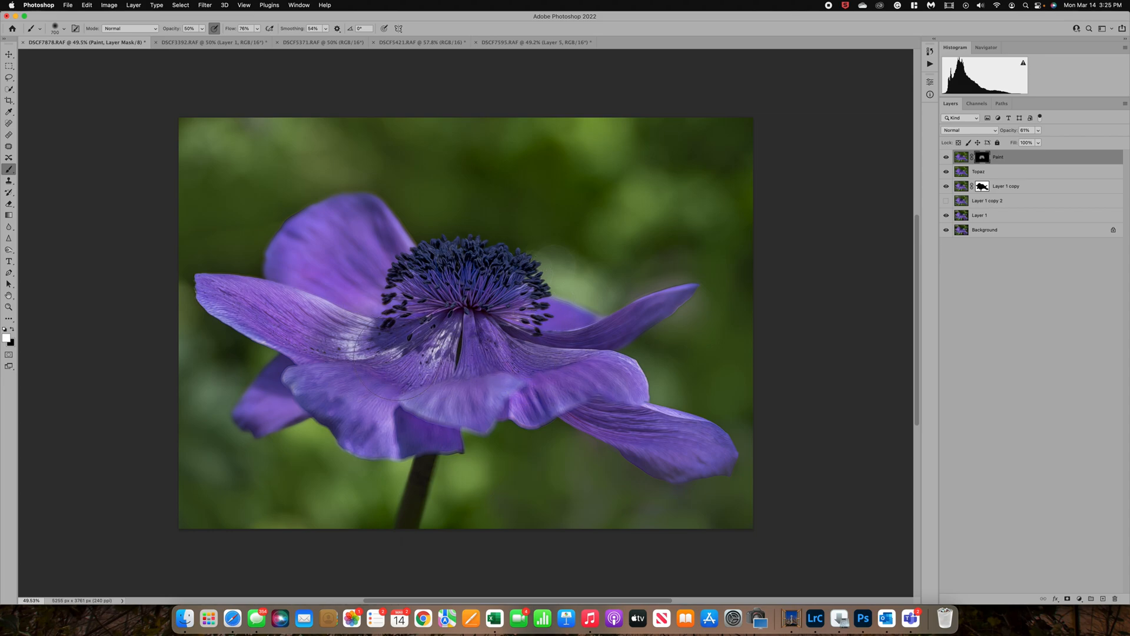
left_click(1039, 131)
left_click(1057, 141)
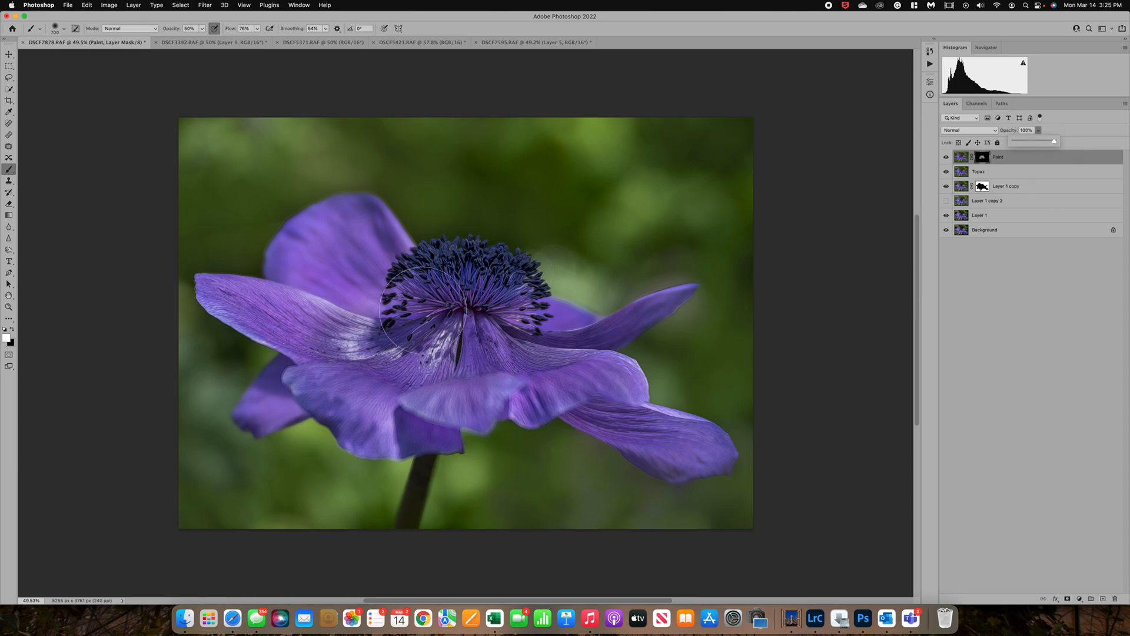
Paint white on the Paint layer's mask over the petals and, with the brush enlarged to 1000, over the background
left_click(286, 313)
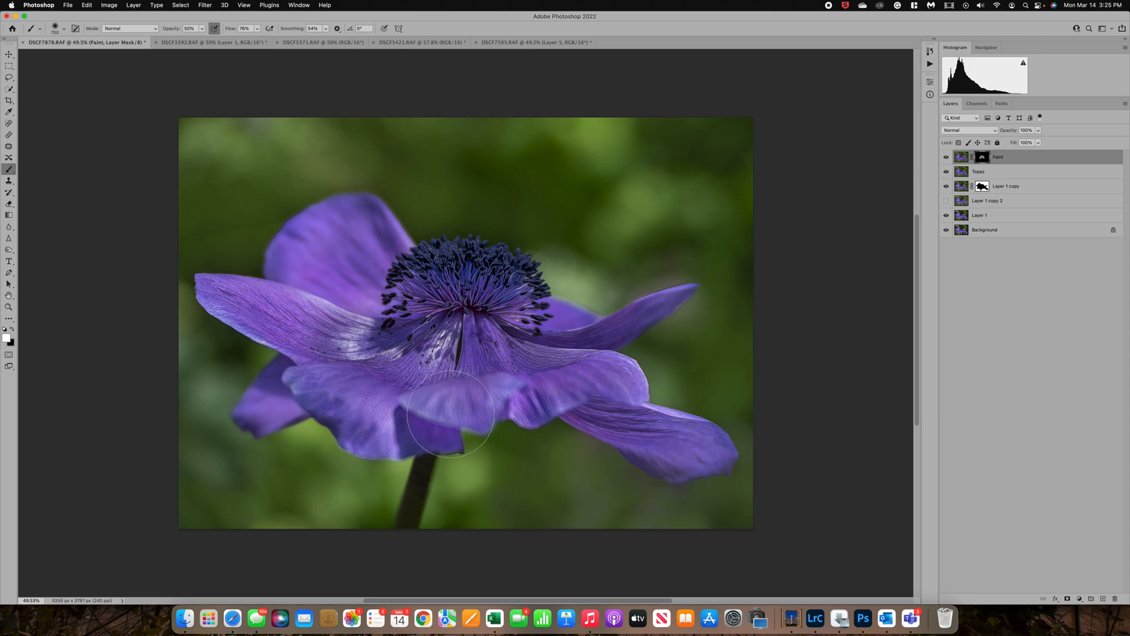
mouse_move(403, 415)
left_mouse_down()
mouse_move(329, 382)
mouse_move(360, 401)
mouse_move(348, 401)
mouse_move(383, 401)
left_mouse_up()
key("bracketright")
key("bracketright")
key("bracketright")
key("bracketright")
Stamp all visible layers into a new layer above the Paint layer
left_click(961, 158)
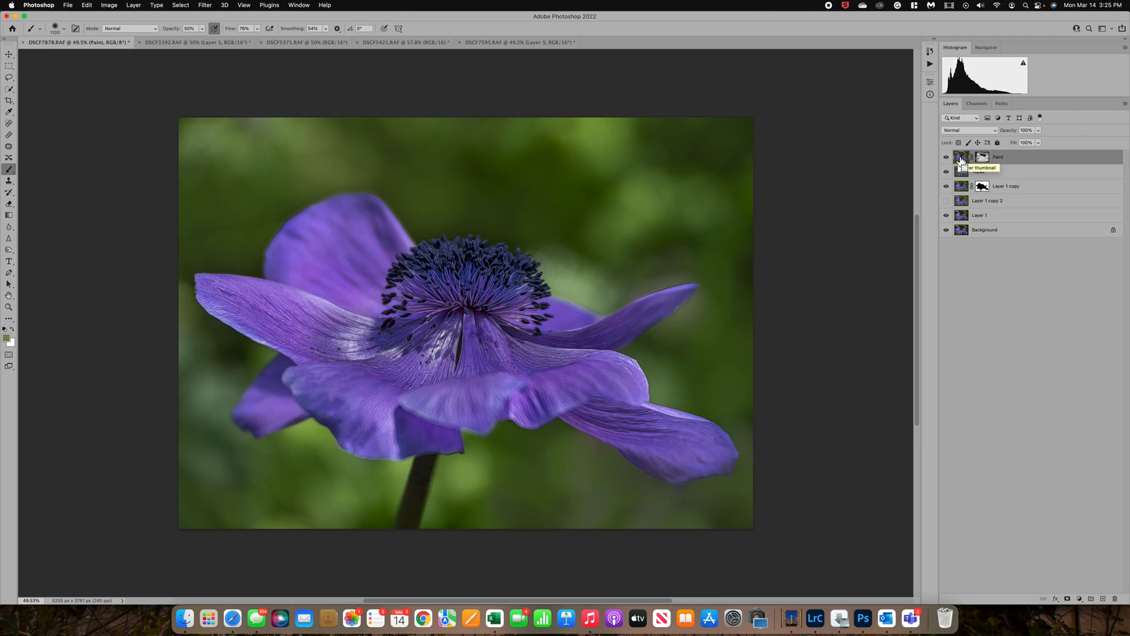
key("super+alt+shift+e")
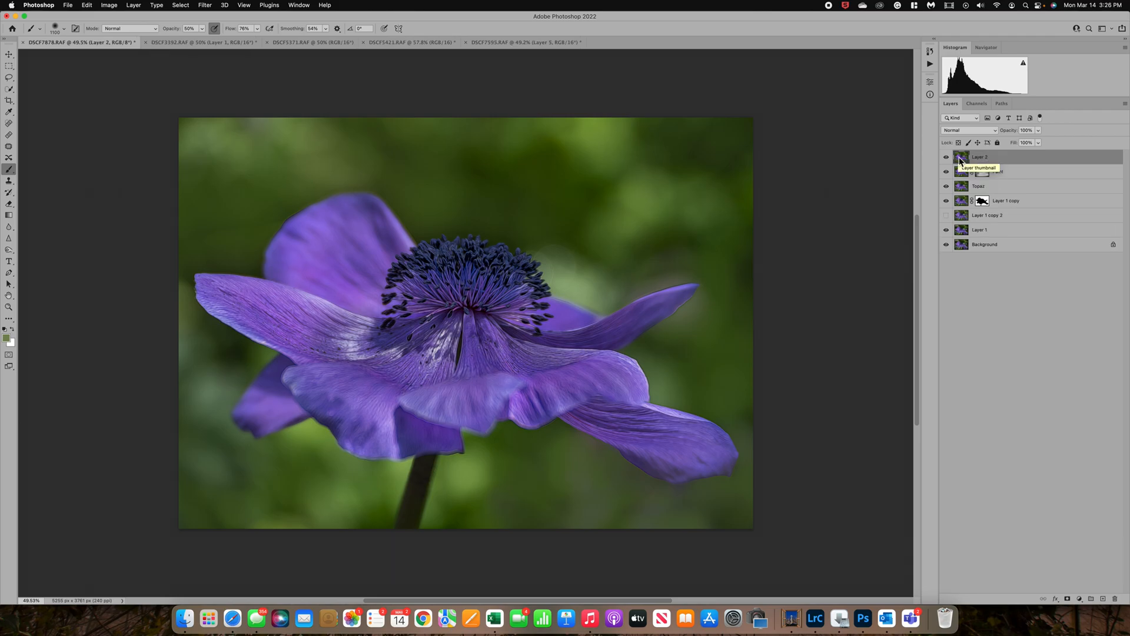
Switch to Finder and locate Giverny.jpg on the Lacie drive in Editing Tools > Textures > Flypaper Textures Spring Painterly, keeping the image window visible behind it
left_click(186, 619)
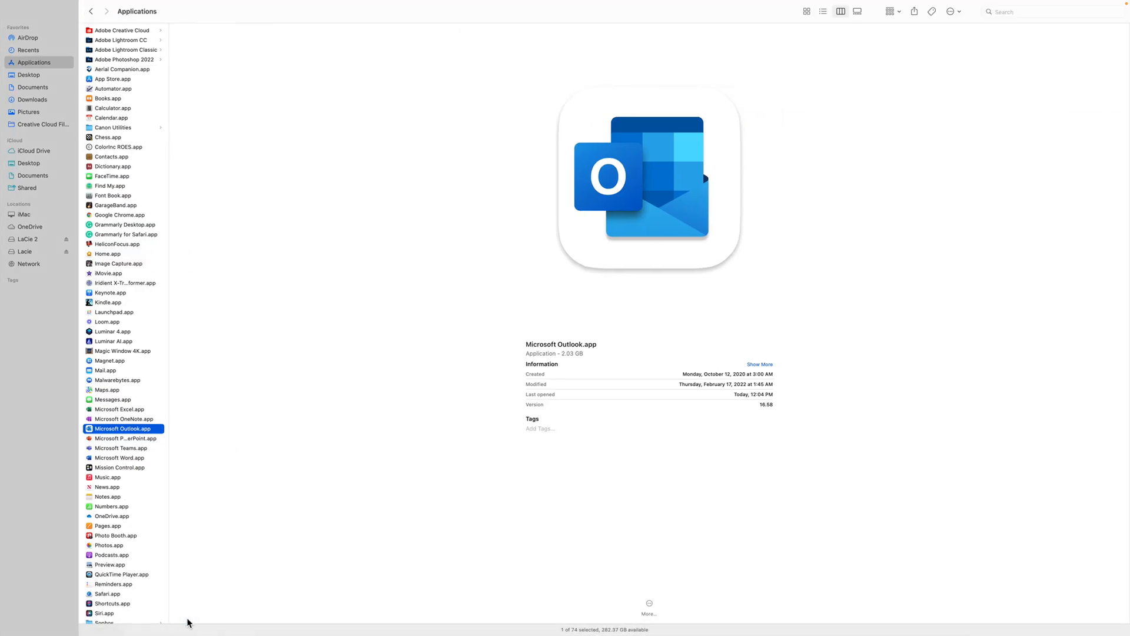
left_click(31, 251)
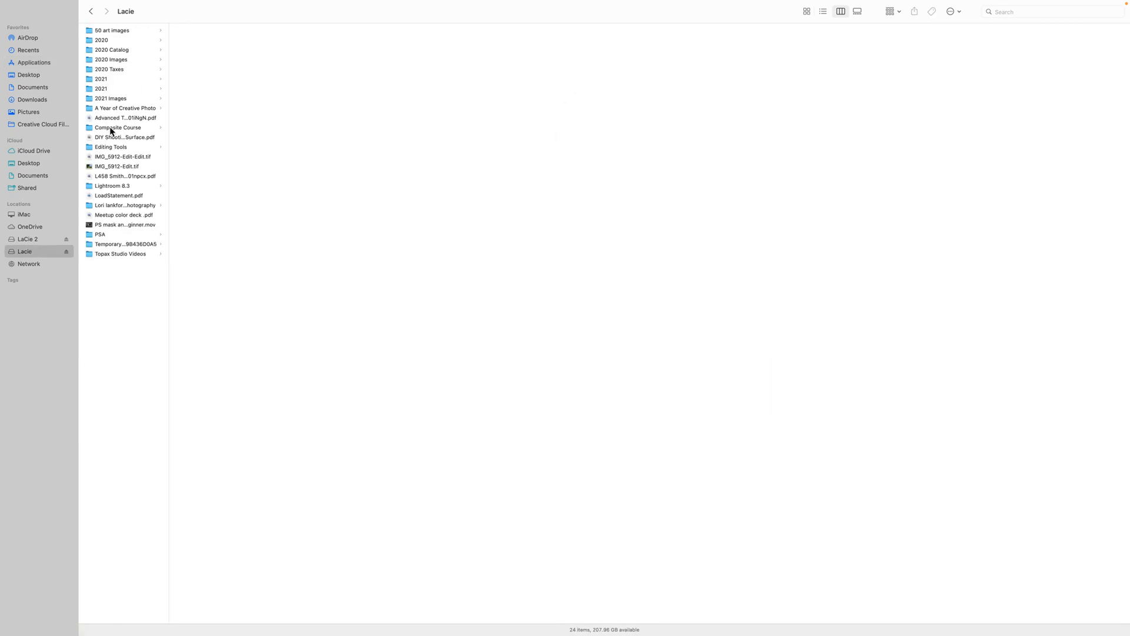
left_click(111, 148)
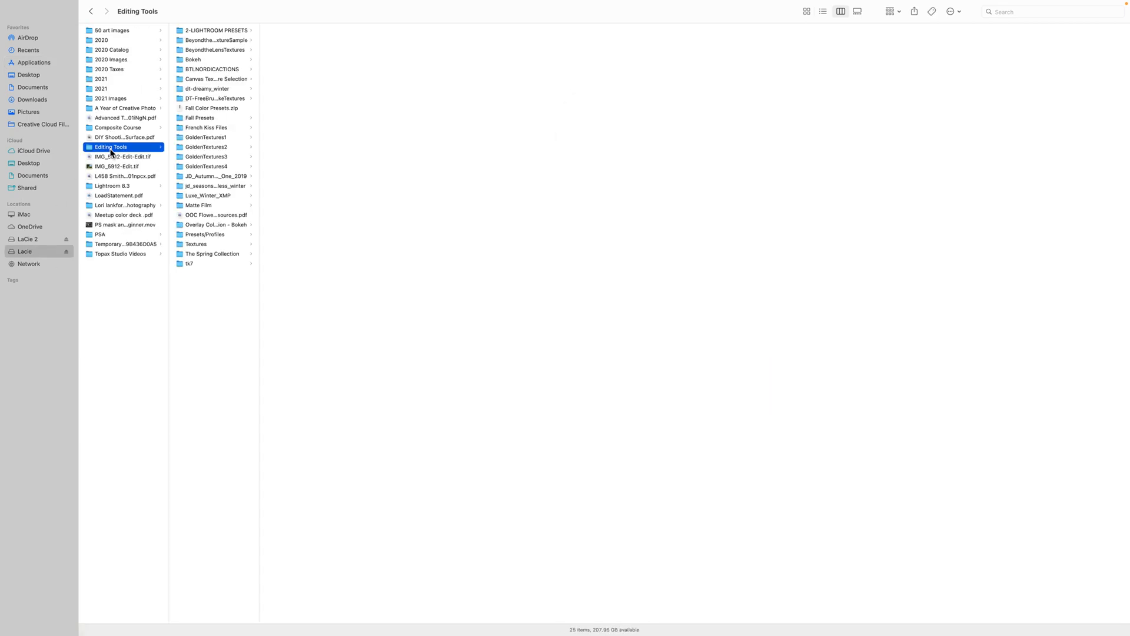
left_click(202, 128)
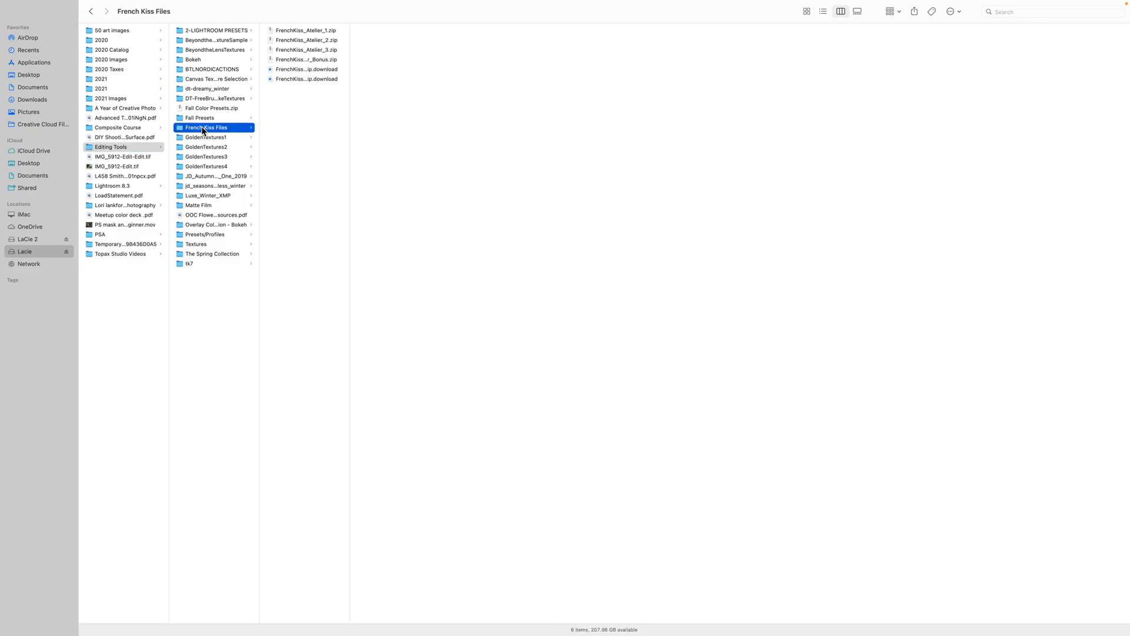
left_click(193, 245)
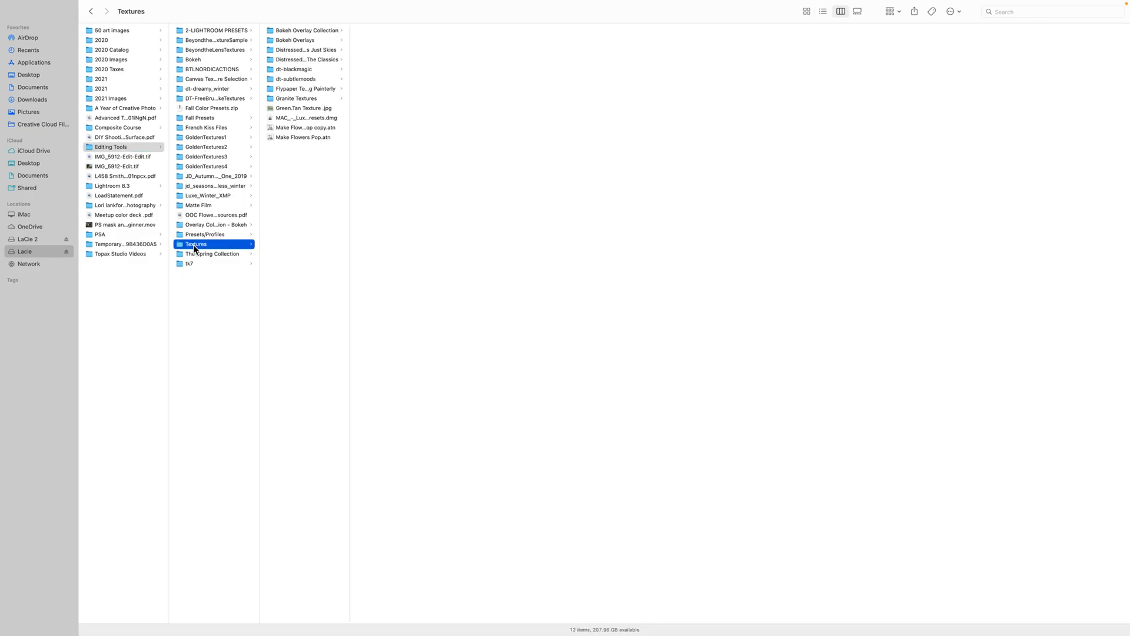
left_click(289, 89)
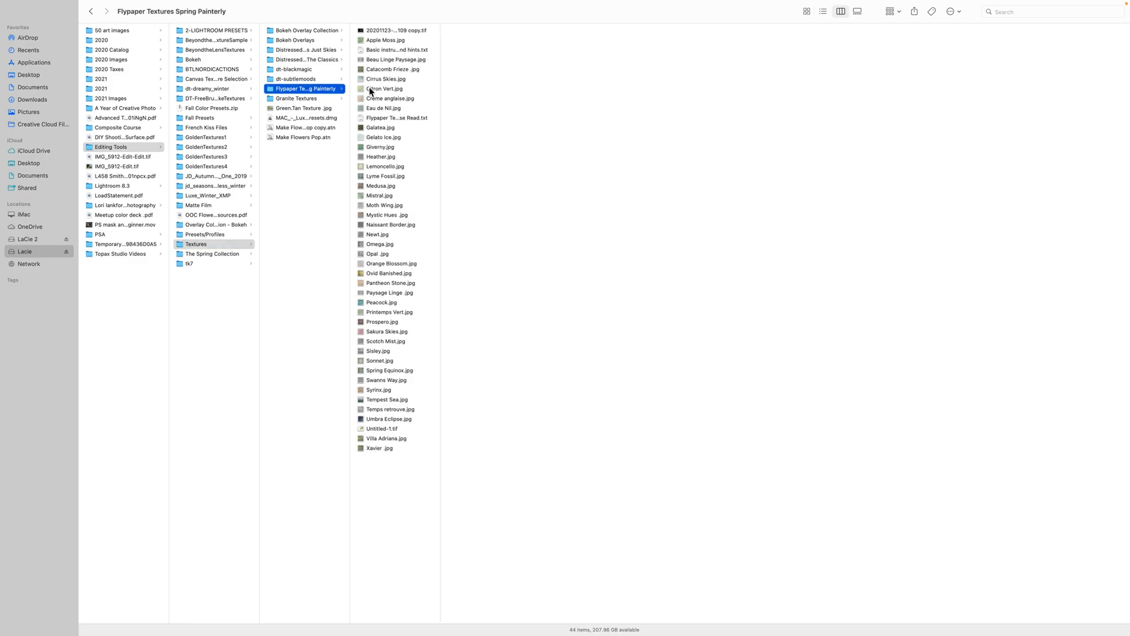
left_click(379, 146)
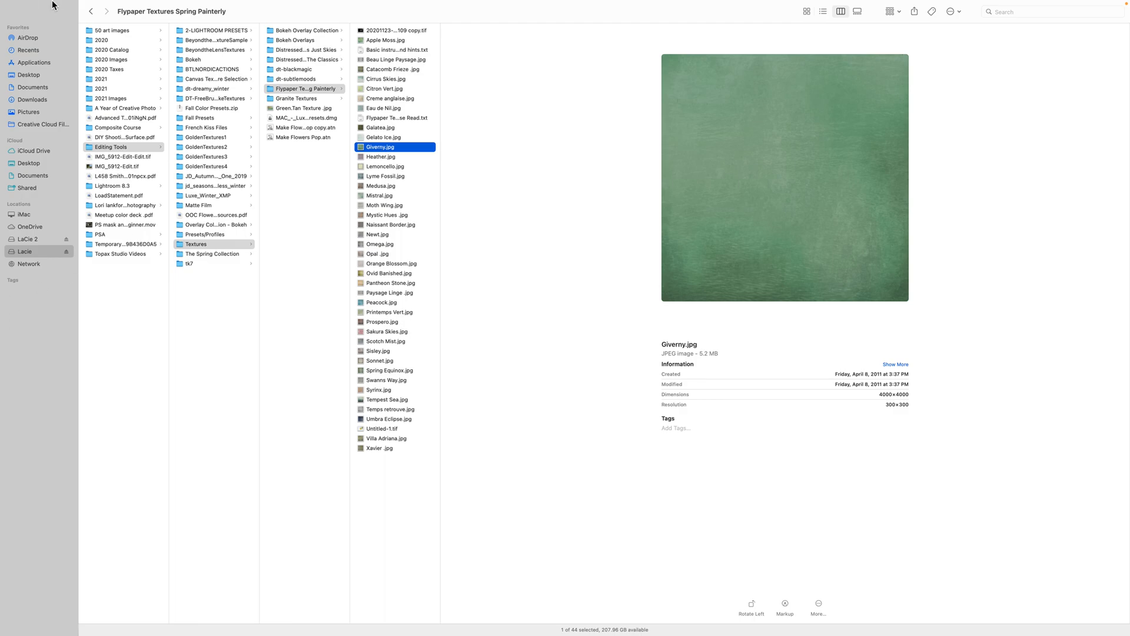
left_click(29, 25)
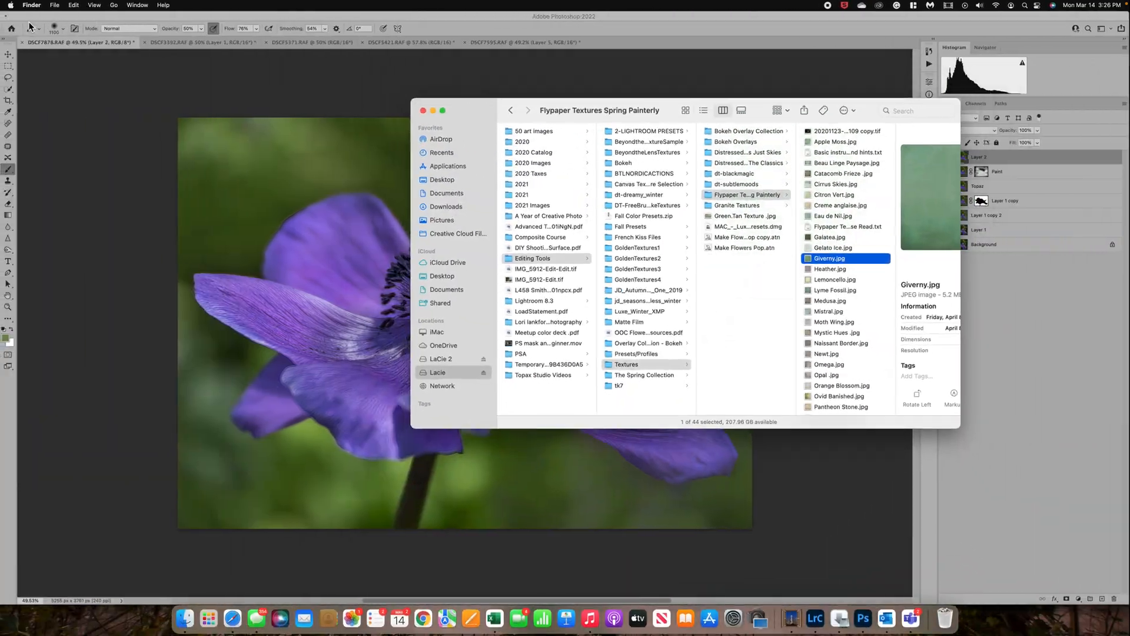
Place the Giverny texture as a new layer above Layer 2 in the purple flower image and scale it to cover the whole canvas
left_click_drag(839, 259, 329, 317)
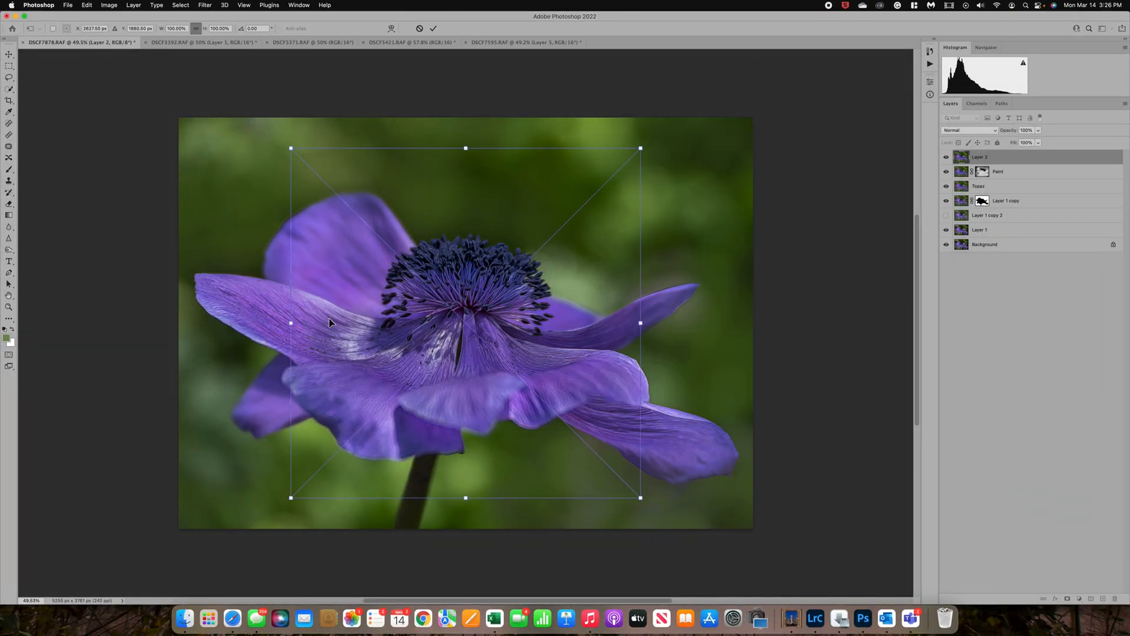
left_click_drag(641, 327, 776, 323)
left_click_drag(290, 324, 174, 317)
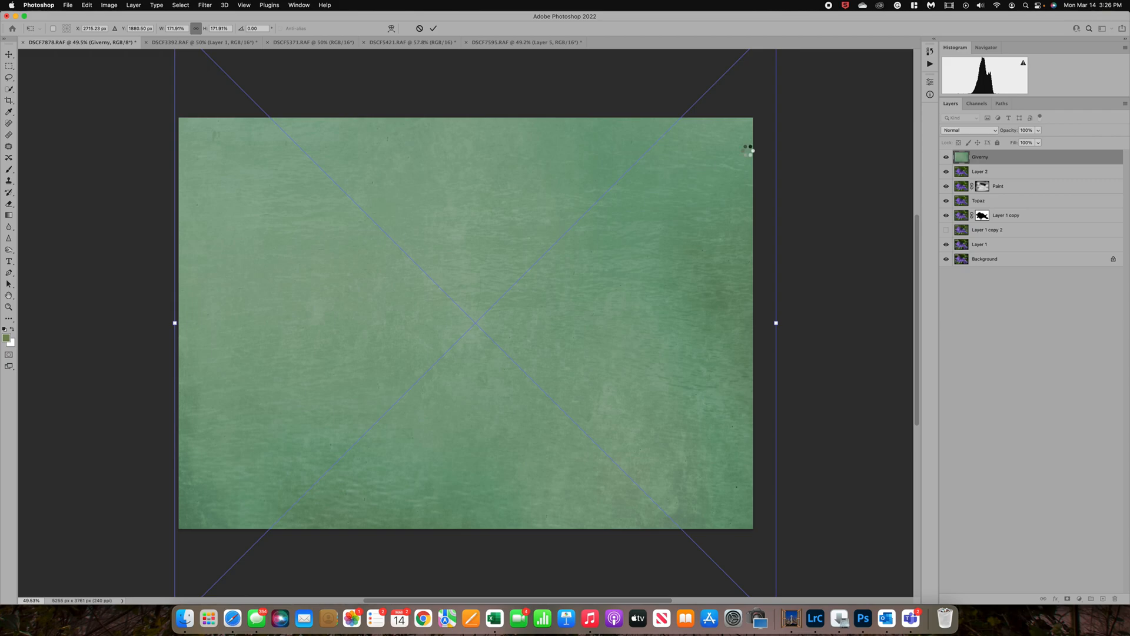
key("Return")
key("b")
Set the Giverny texture layer's blend mode to Soft Light and its opacity to 58%
left_click(994, 131)
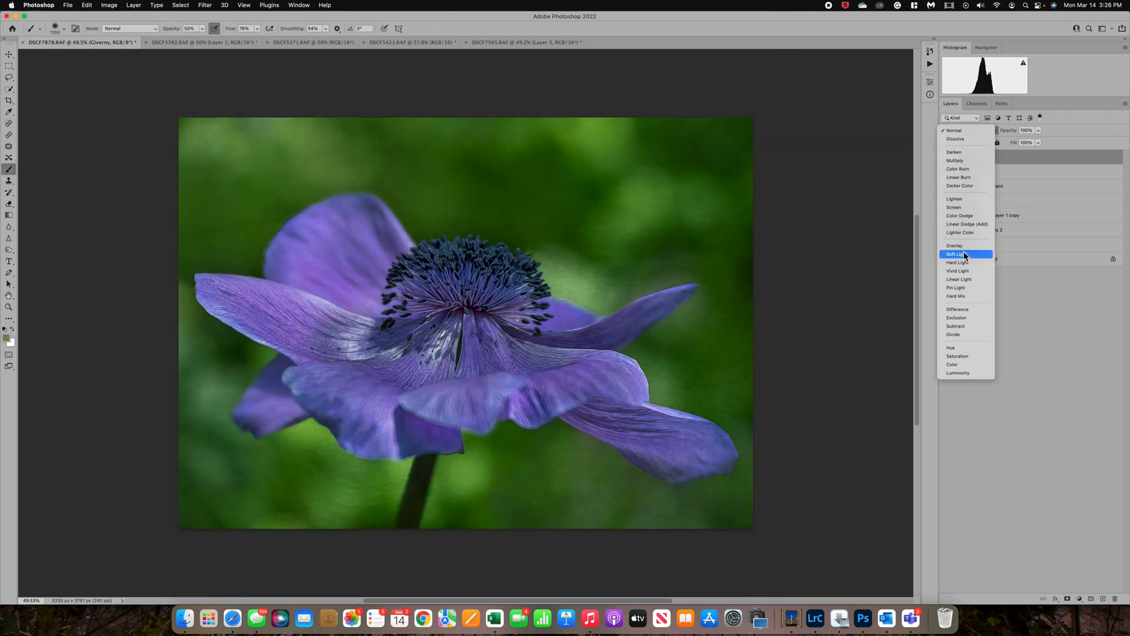
left_click(963, 253)
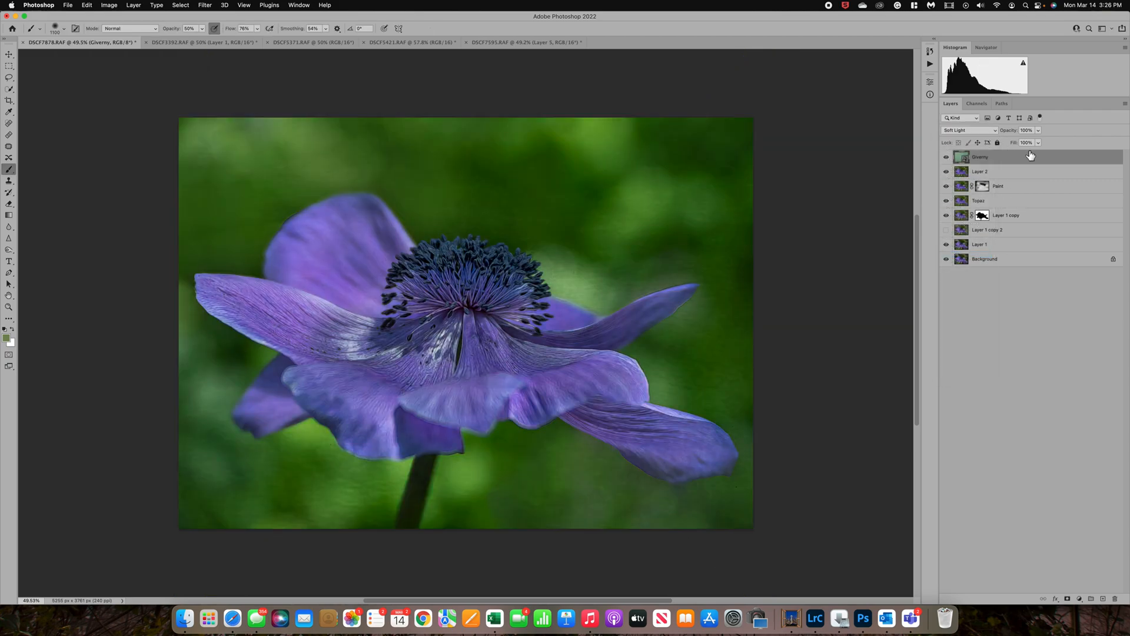
left_click_drag(1039, 132, 1022, 143)
Add a mask to the Giverny layer and paint black over the flower's centre with a smaller brush at 90% opacity, keeping Soft Light blending
left_click(1069, 599)
left_click(7, 329)
left_click(12, 331)
key("bracketleft")
key("bracketleft")
key("bracketleft")
key("bracketleft")
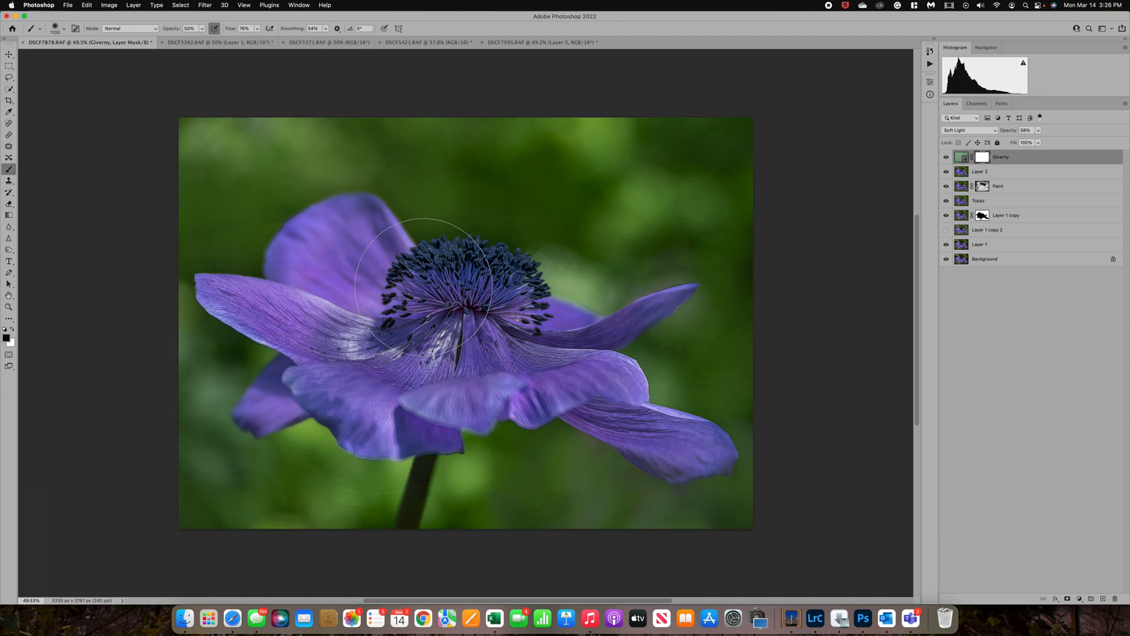
key("bracketleft")
mouse_move(473, 267)
left_mouse_down()
mouse_move(436, 259)
mouse_move(423, 277)
mouse_move(436, 277)
left_mouse_up()
key("bracketleft")
key("x")
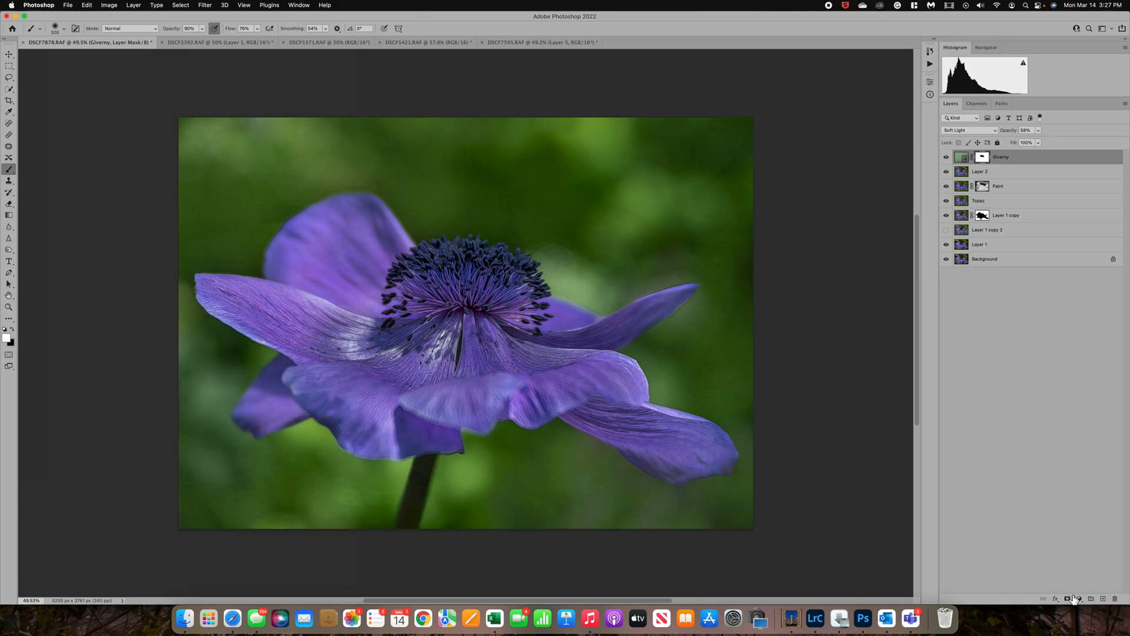
left_click(996, 129)
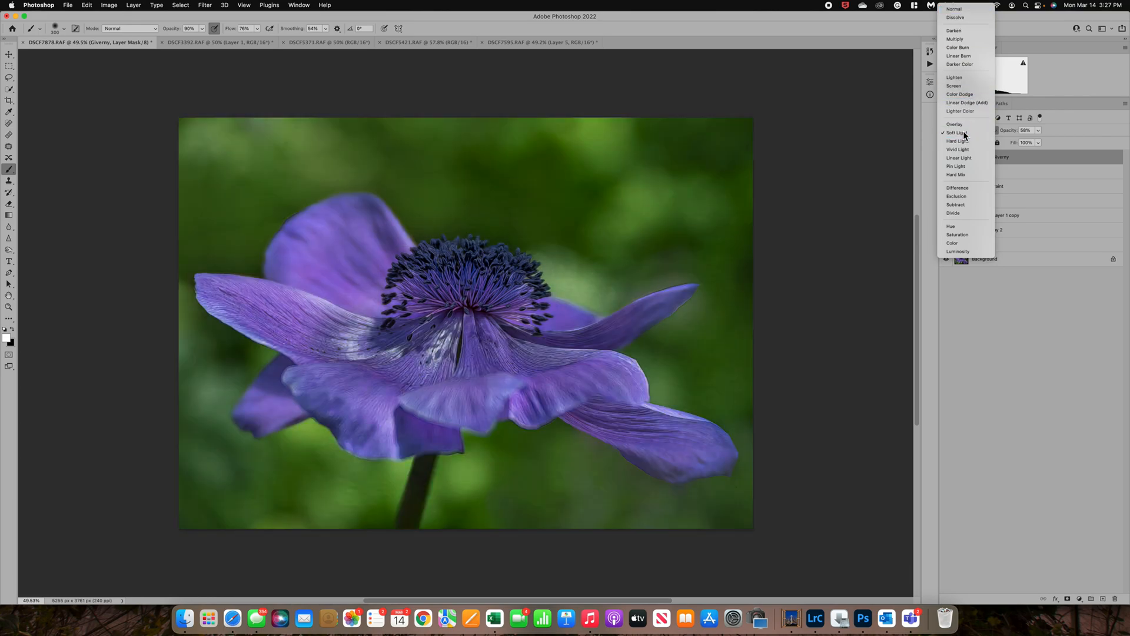
left_click(957, 132)
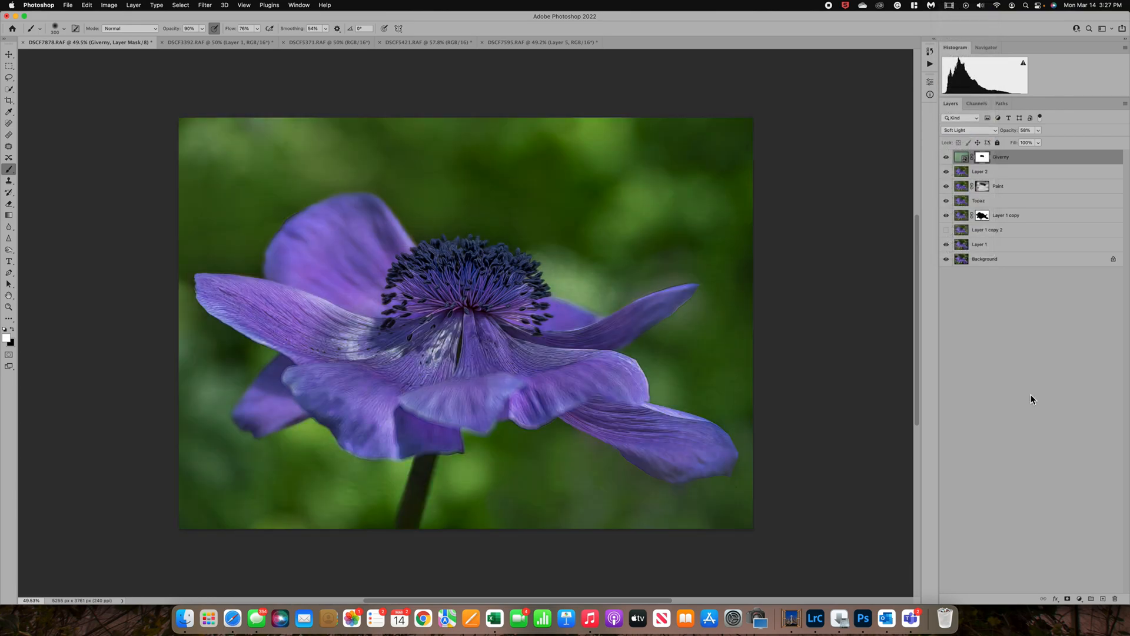
Add a Selective Color adjustment layer and set Greens to Cyan -21, Yellow -22 and Black -14
left_click(1079, 598)
left_click(1079, 578)
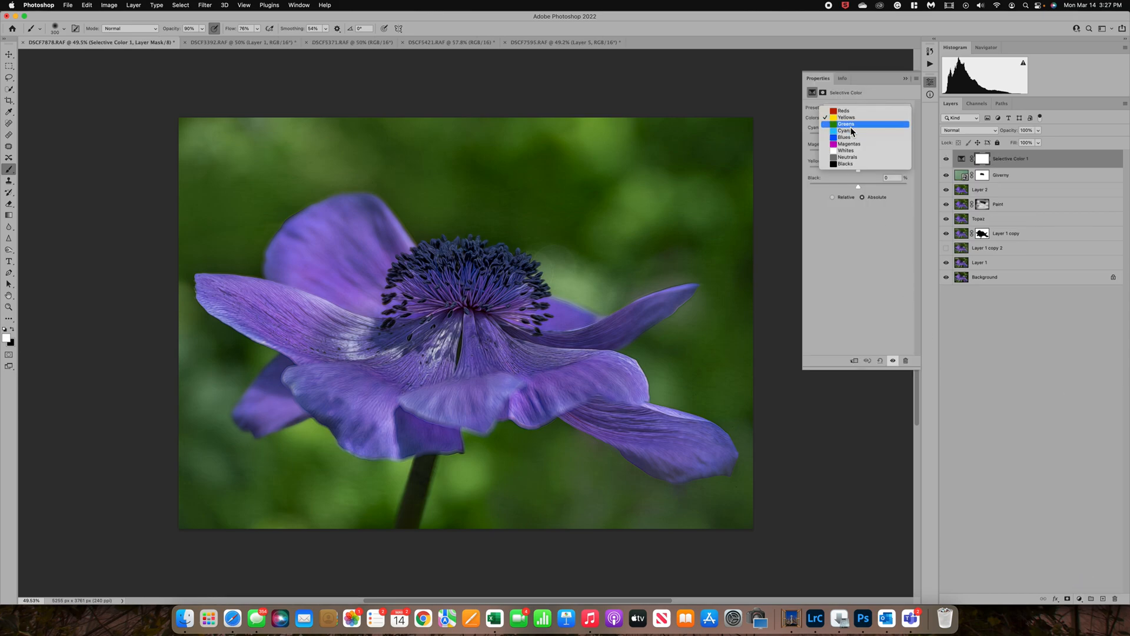
left_click(851, 125)
left_click_drag(858, 136, 855, 190)
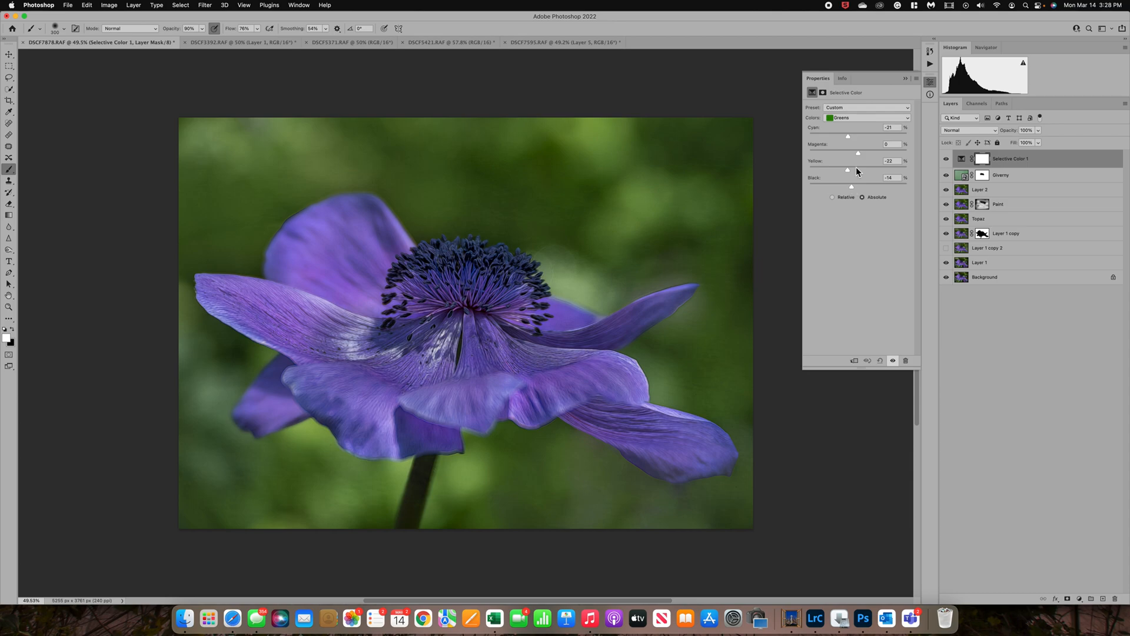
left_click(906, 79)
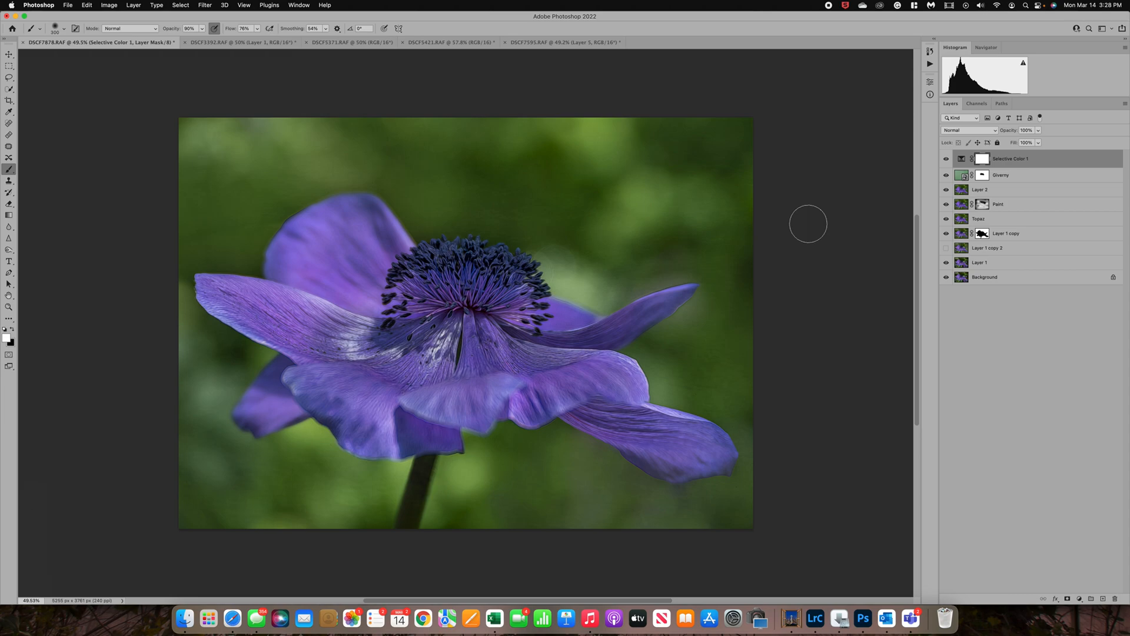
View the open pink flower and orange dahlia images, ending on the layered white dahlia document DSCF7595
left_click(365, 45)
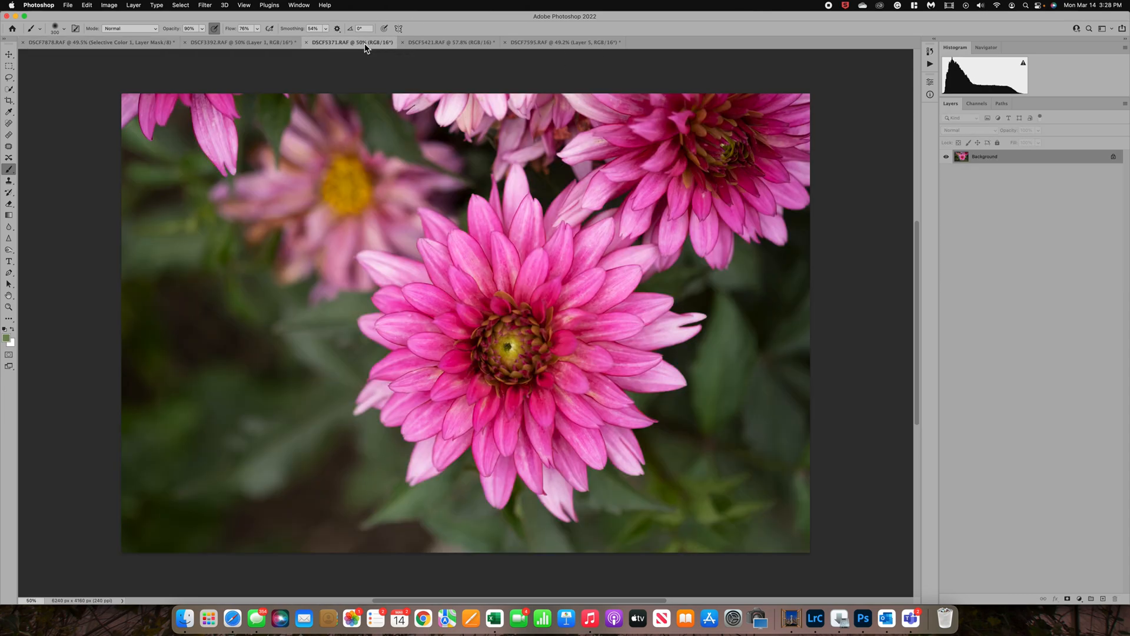
left_click(442, 43)
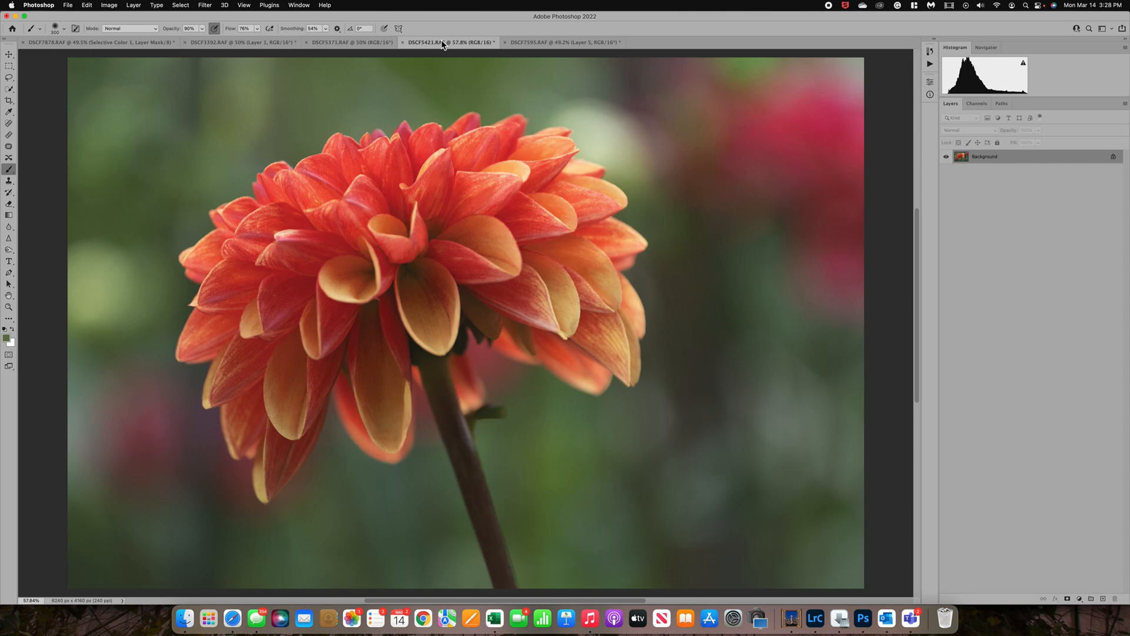
left_click(539, 43)
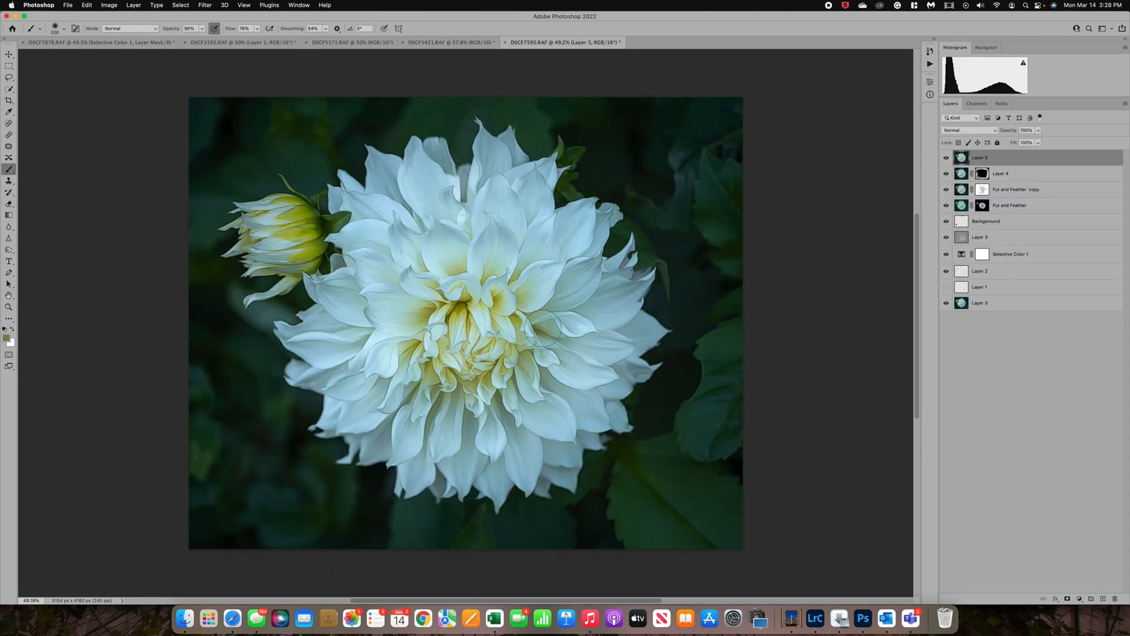